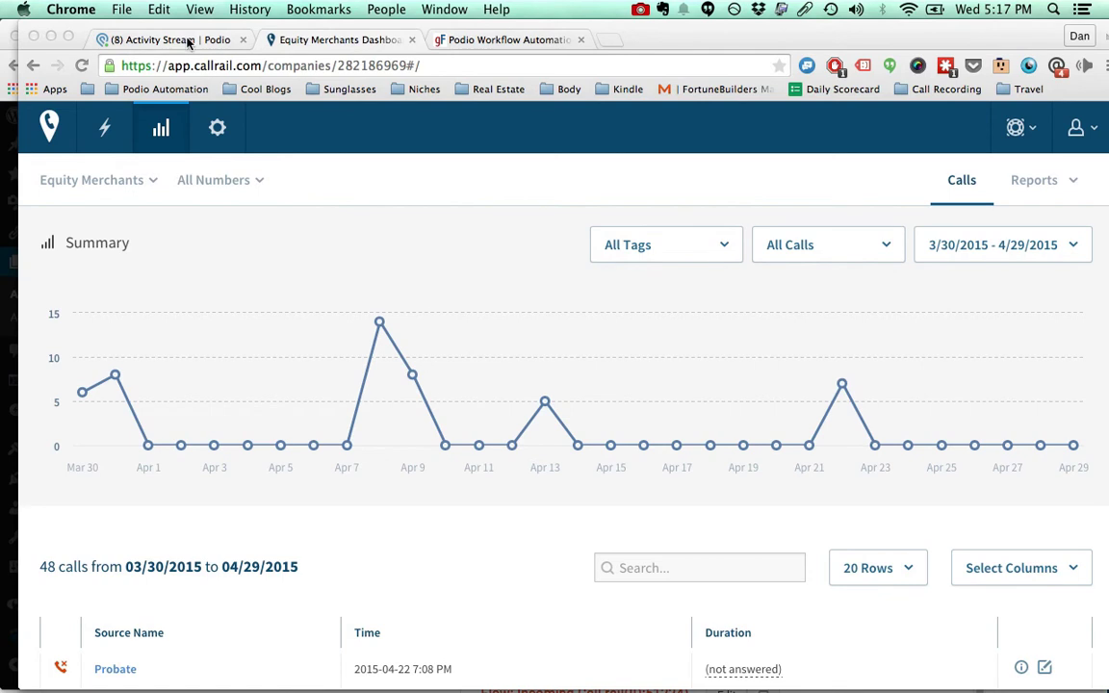
Step: Switch to Podio, load the new post in the activity stream, and open the Master Template- Wholesale Deals workspace
click(188, 42)
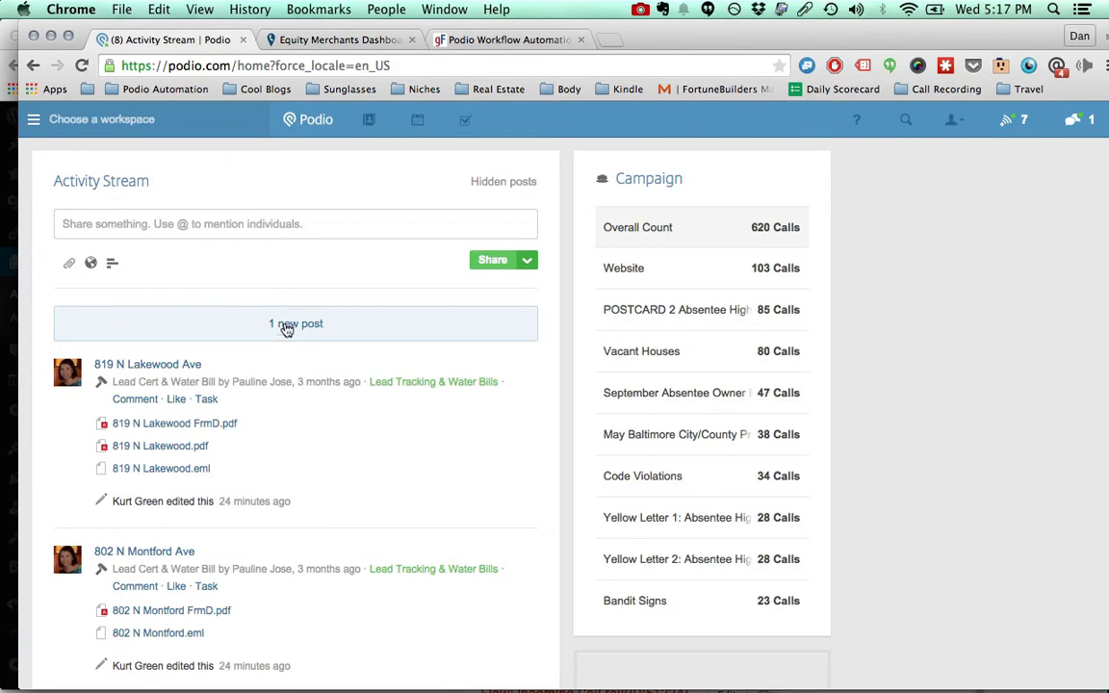
click(286, 328)
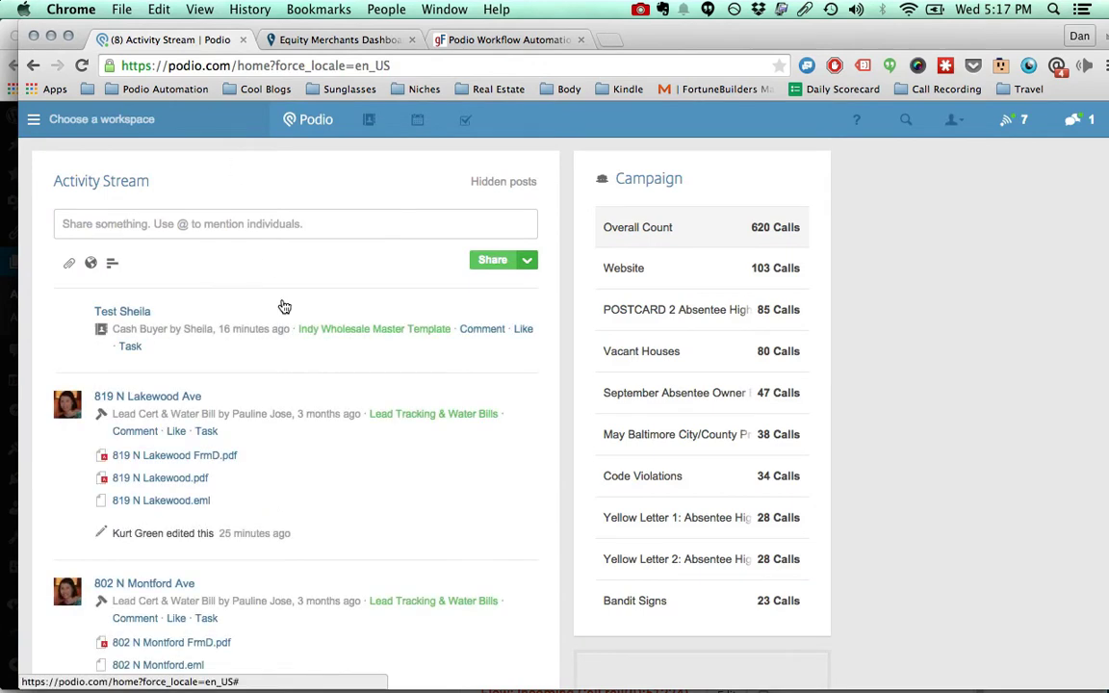
click(164, 119)
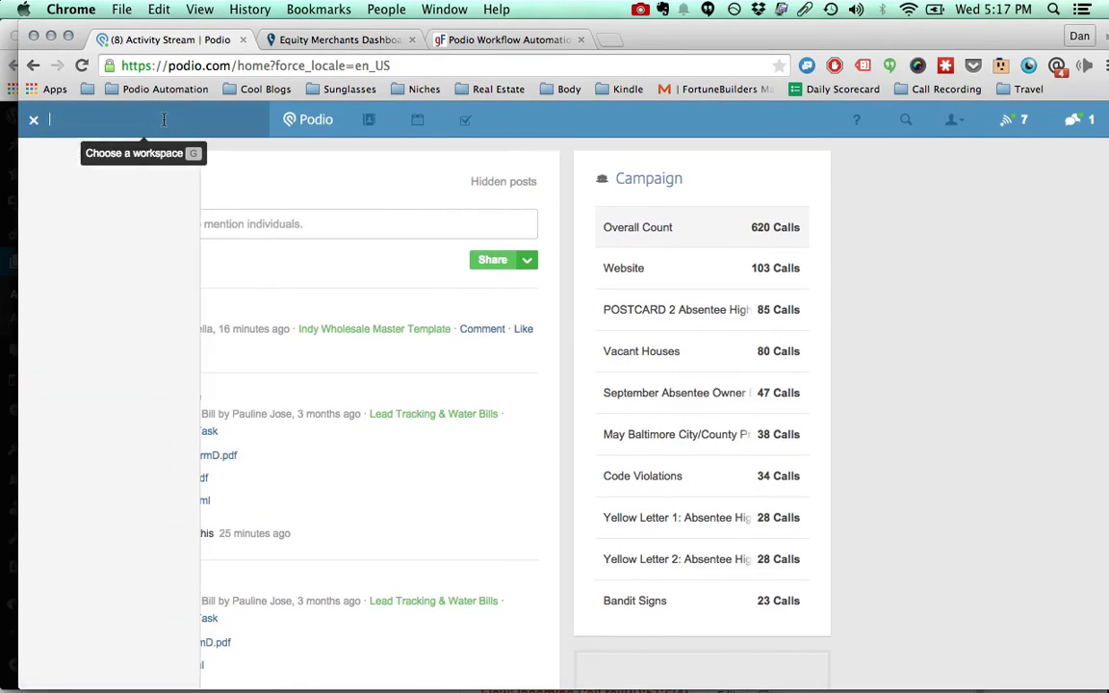
click(154, 407)
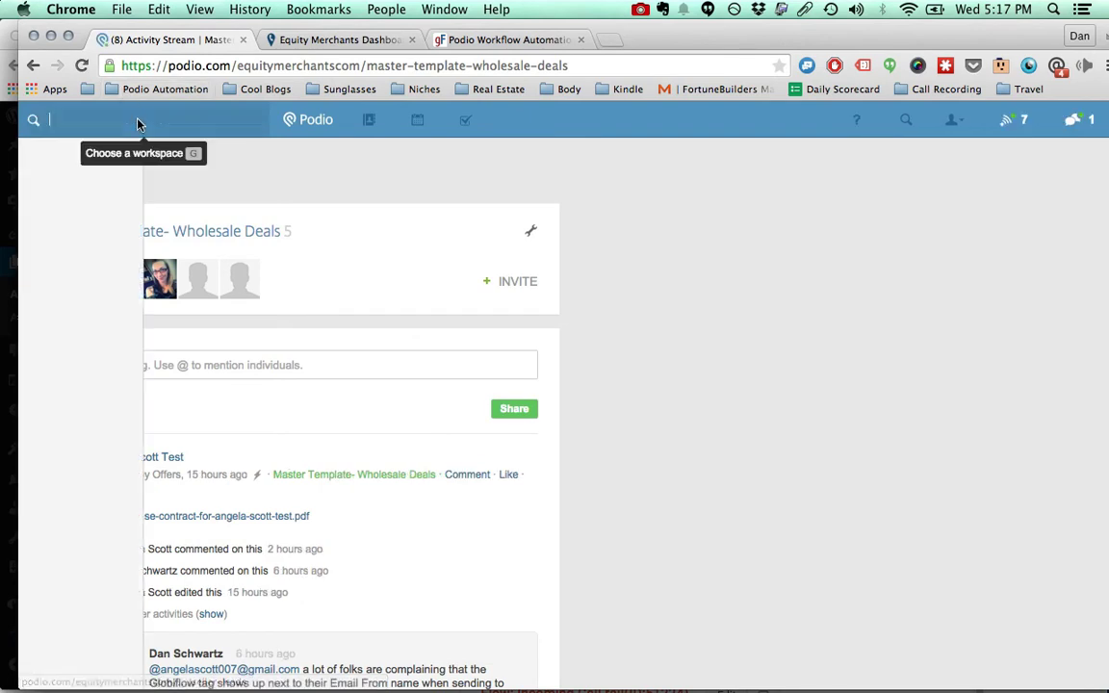
Step: Open the Incoming Calls app in the Incoming Calls workspace of equitymerchants.com
click(139, 122)
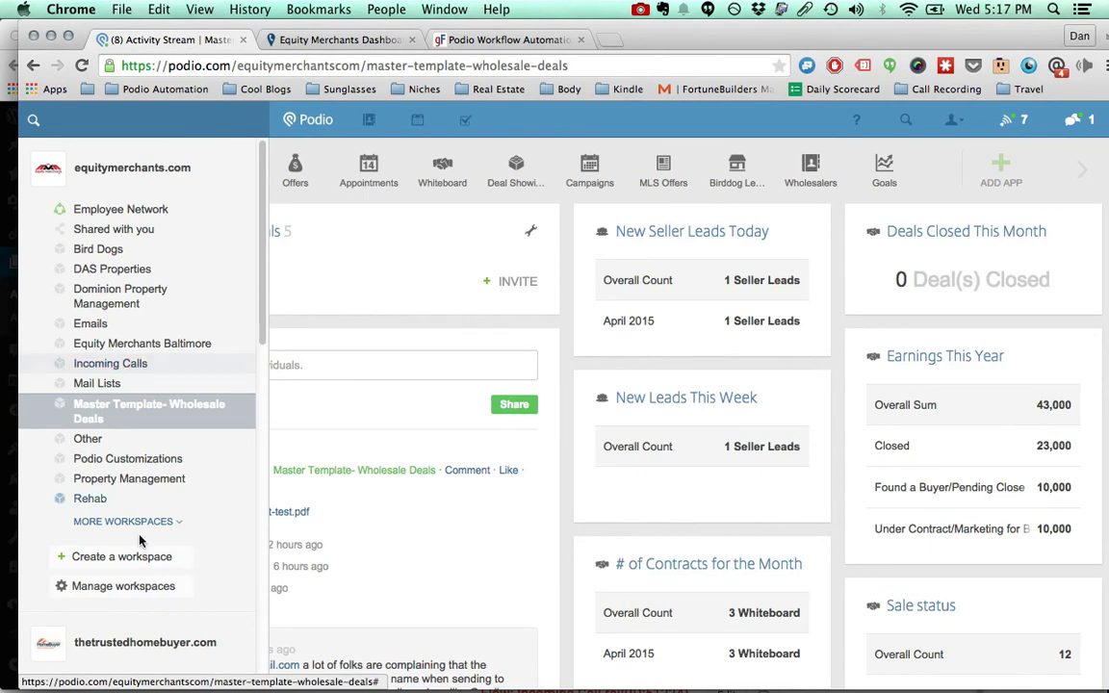
click(137, 363)
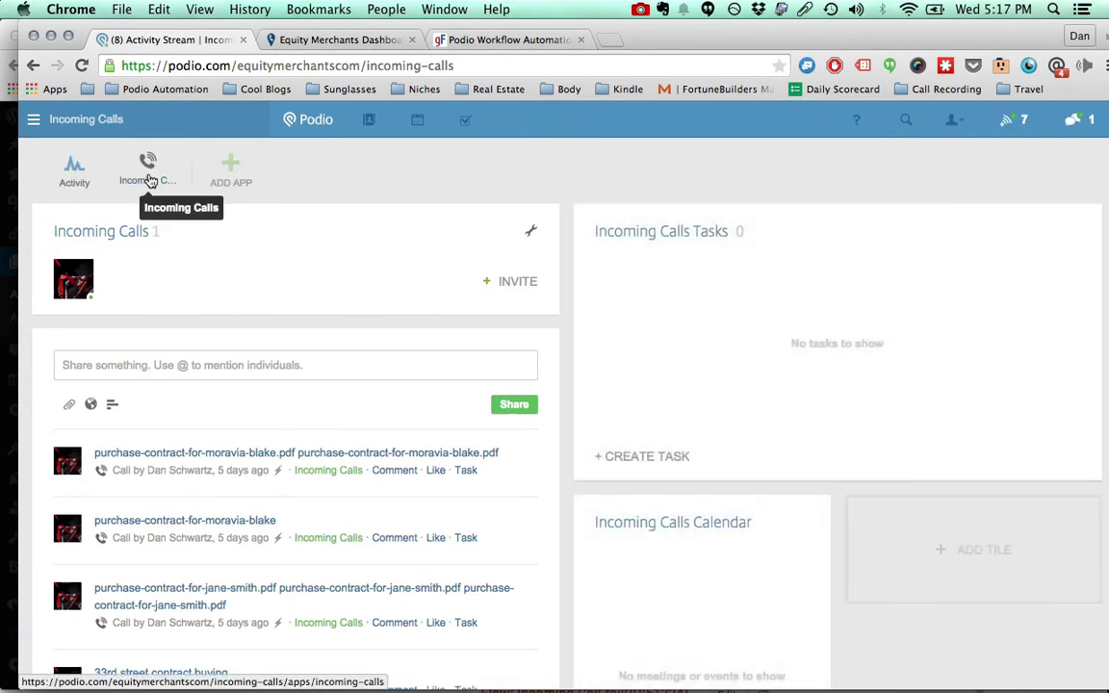
click(149, 172)
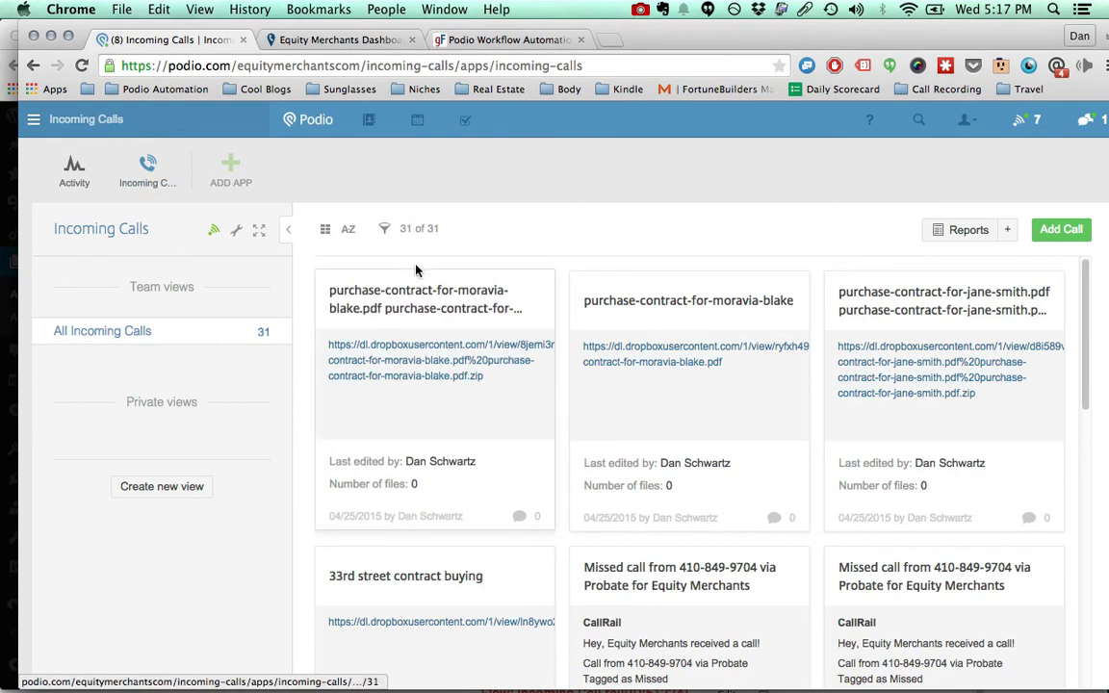
Step: Open the Incoming Calls app's template, examine its Call and Notes text fields, and close the template editor
click(238, 238)
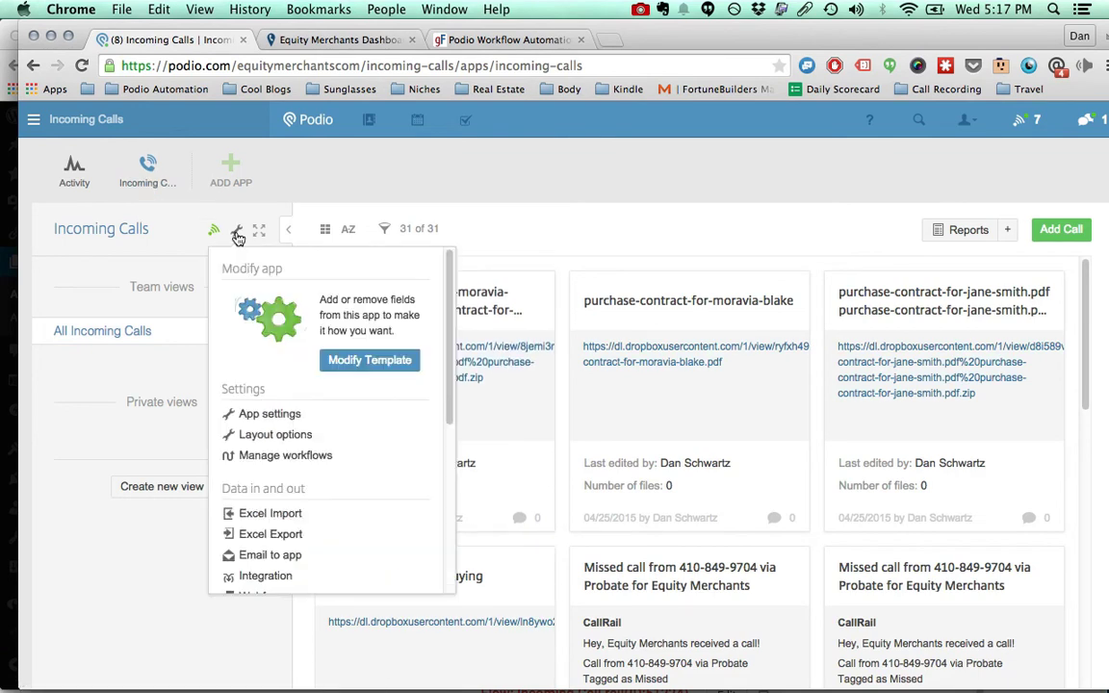
click(385, 364)
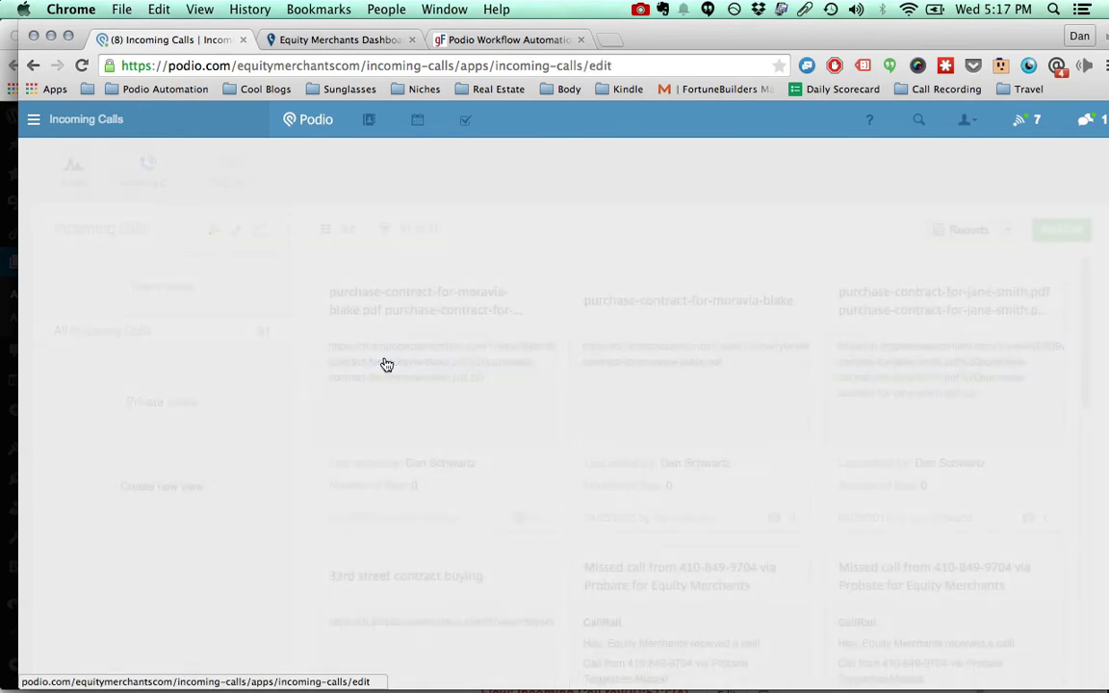
double_click(526, 236)
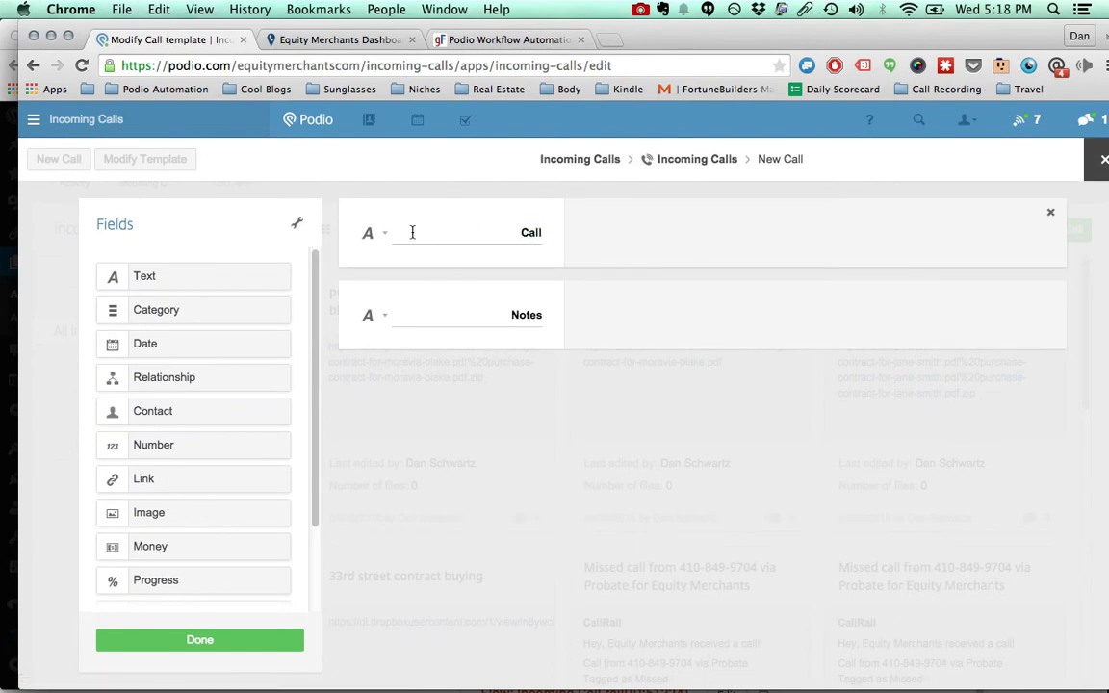
double_click(526, 314)
click(468, 310)
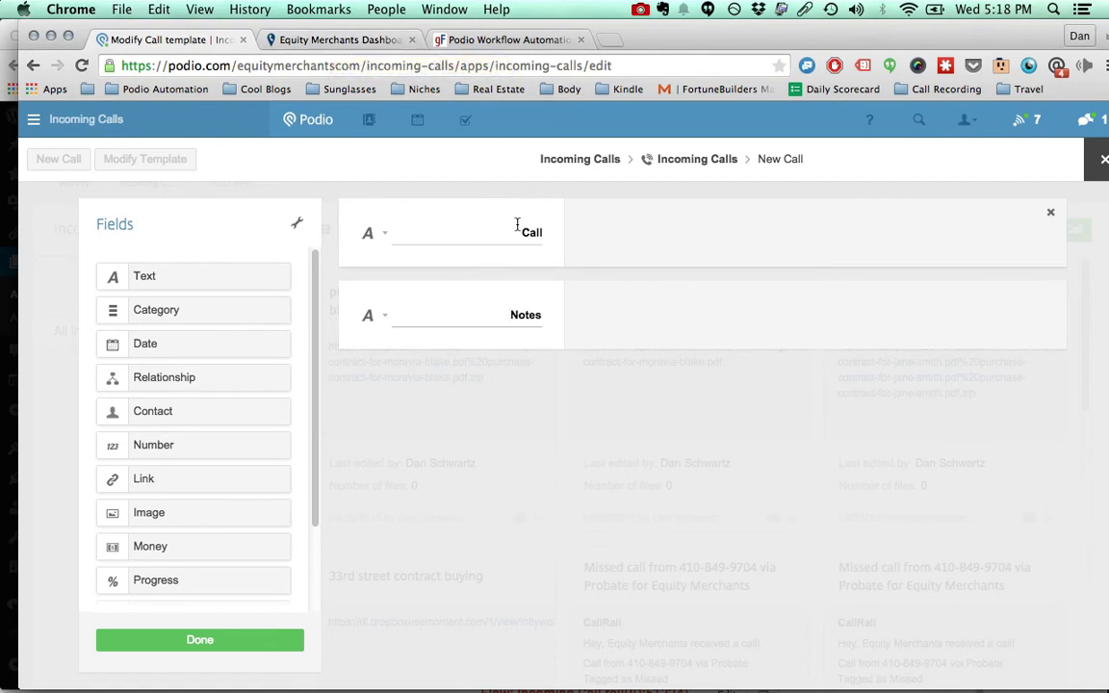
drag(523, 233, 551, 234)
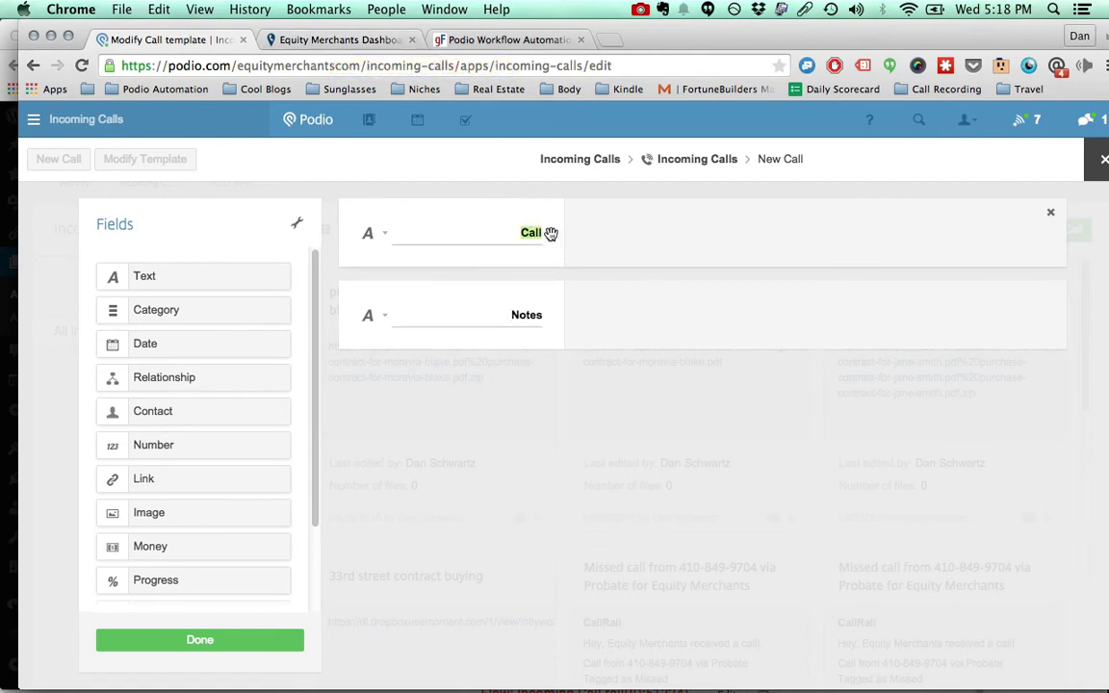
click(515, 232)
drag(502, 315, 544, 319)
click(487, 313)
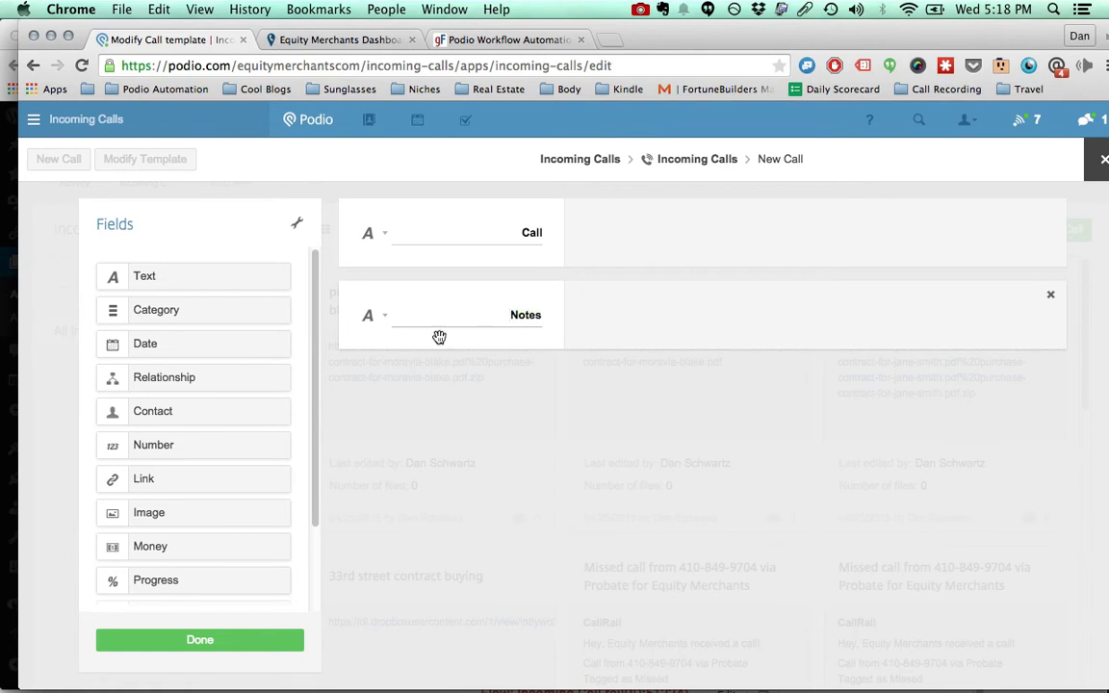
drag(511, 315, 547, 316)
click(456, 327)
click(227, 653)
Step: Open the first missed call item from Probate for Equity Merchants and examine its Call and Notes fields
scroll(395, 564, down, 5)
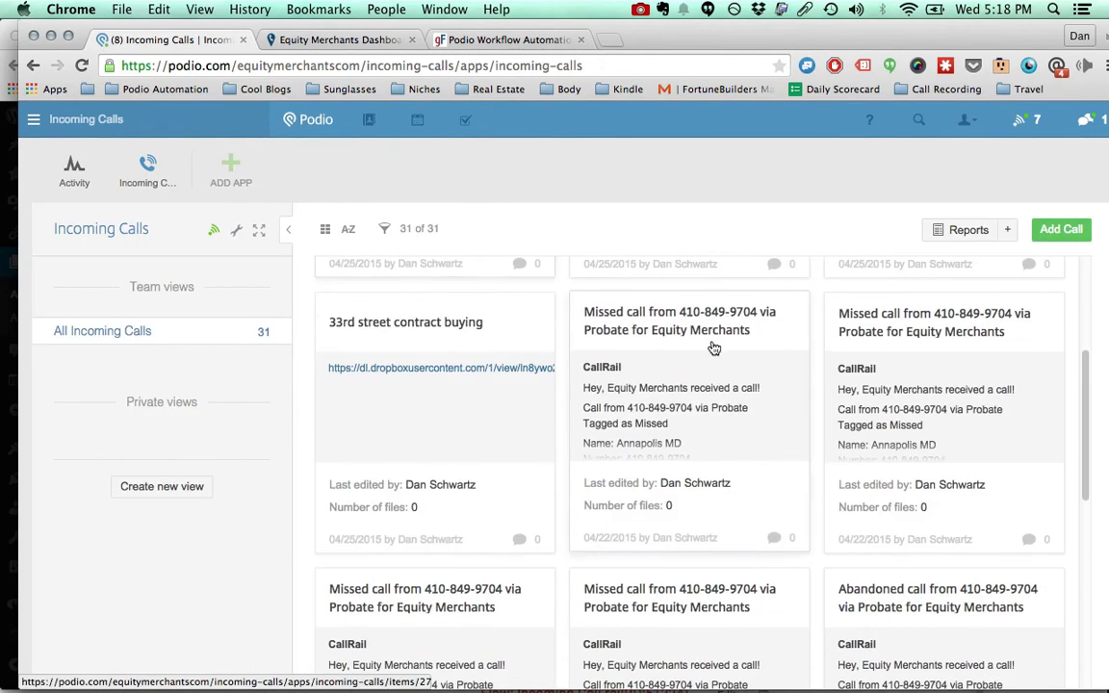
click(718, 344)
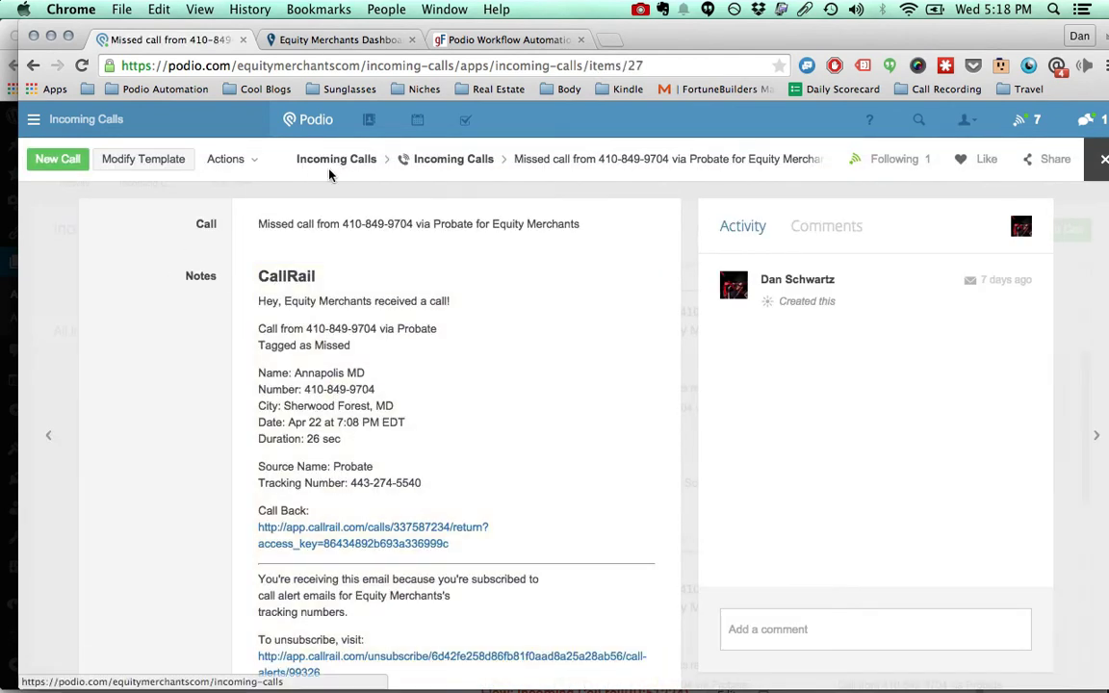
click(291, 221)
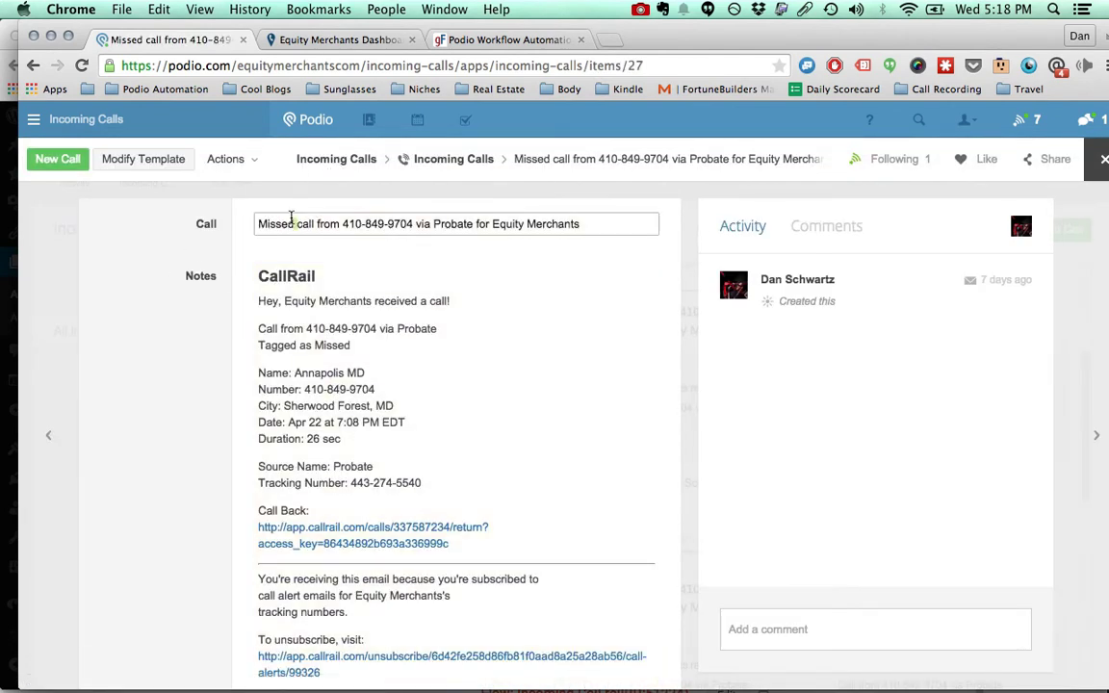
click(307, 302)
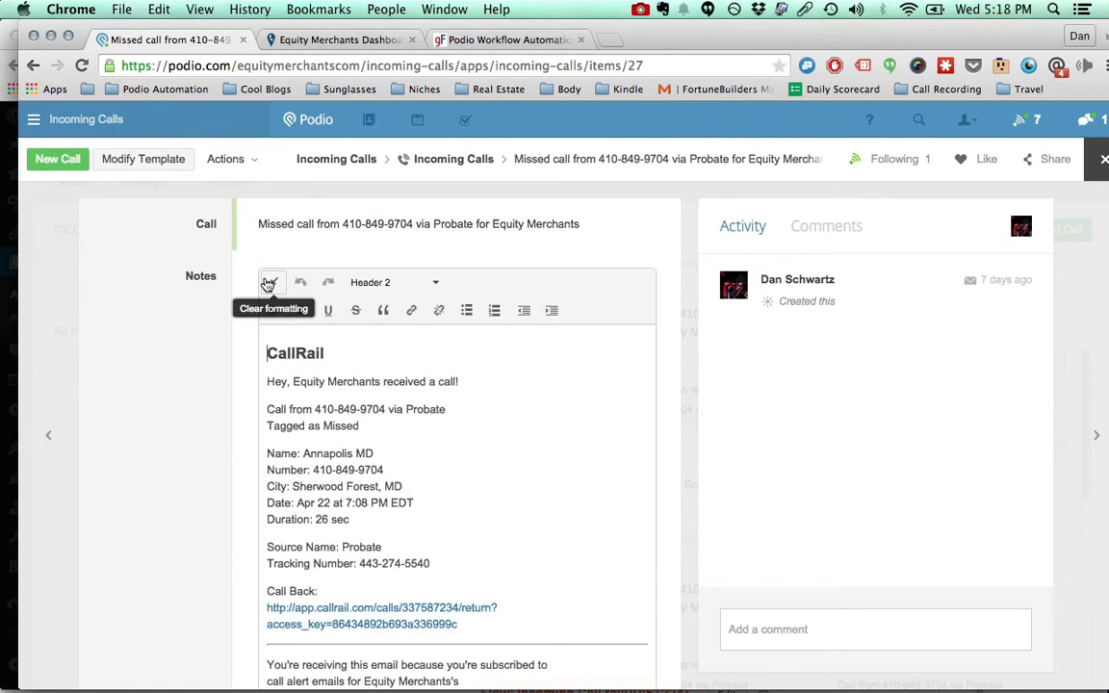
click(215, 441)
scroll(208, 477, down, 1)
scroll(202, 478, up, 1)
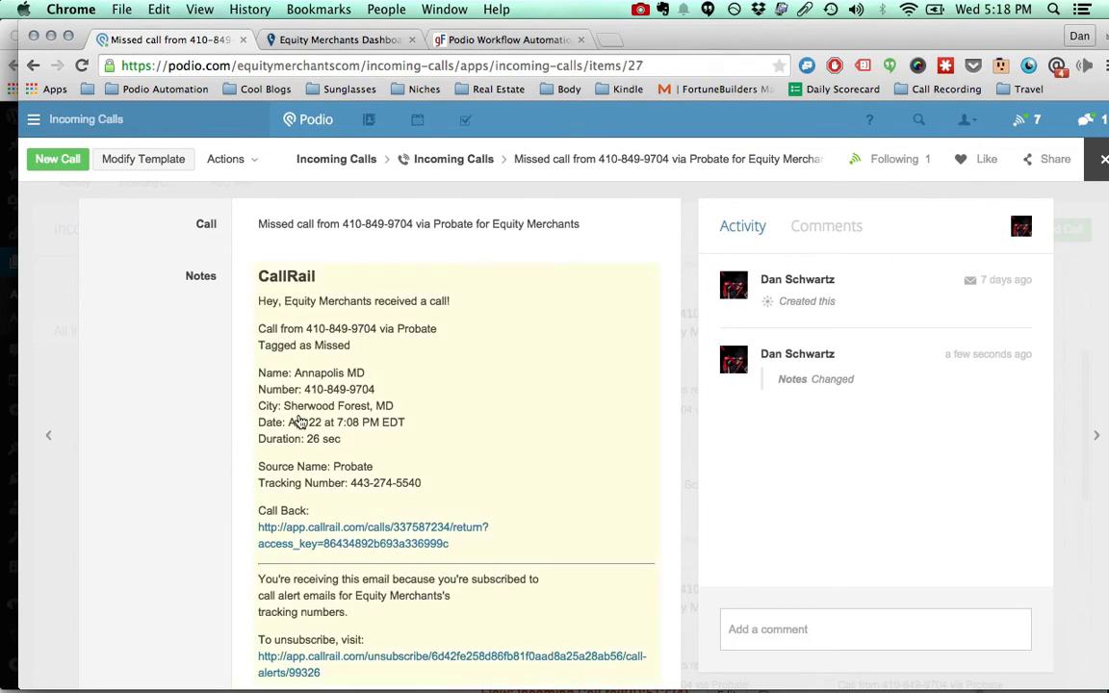
Step: Examine the caller's number, the Probate source name and the Call Back link in the missed call item
drag(376, 395, 308, 396)
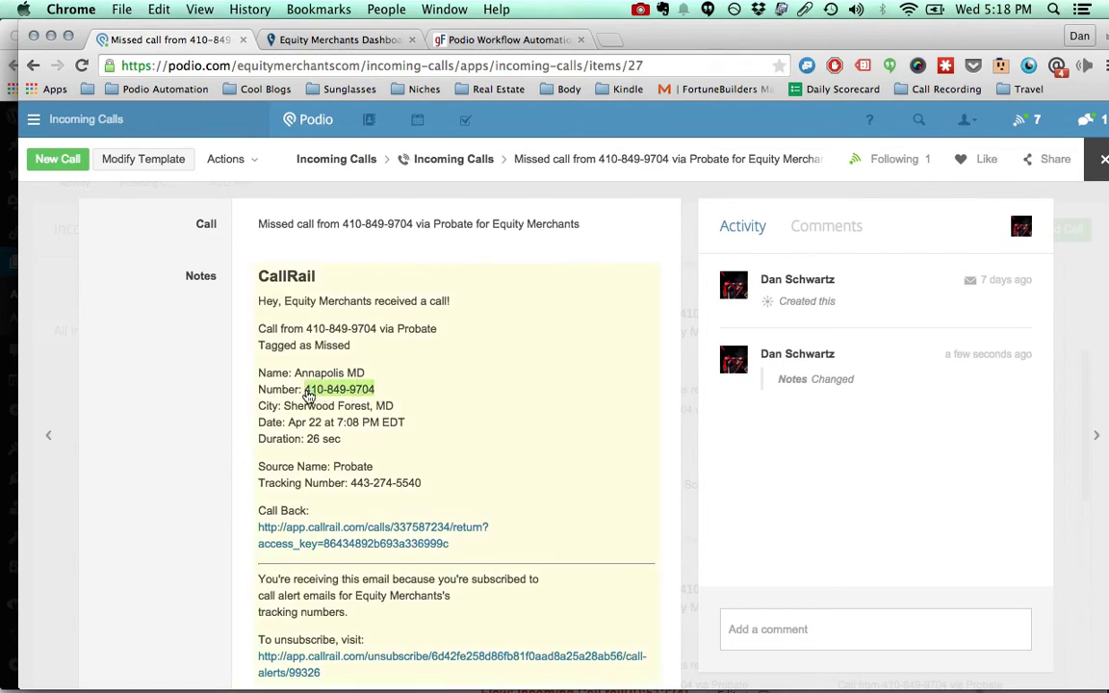
click(308, 397)
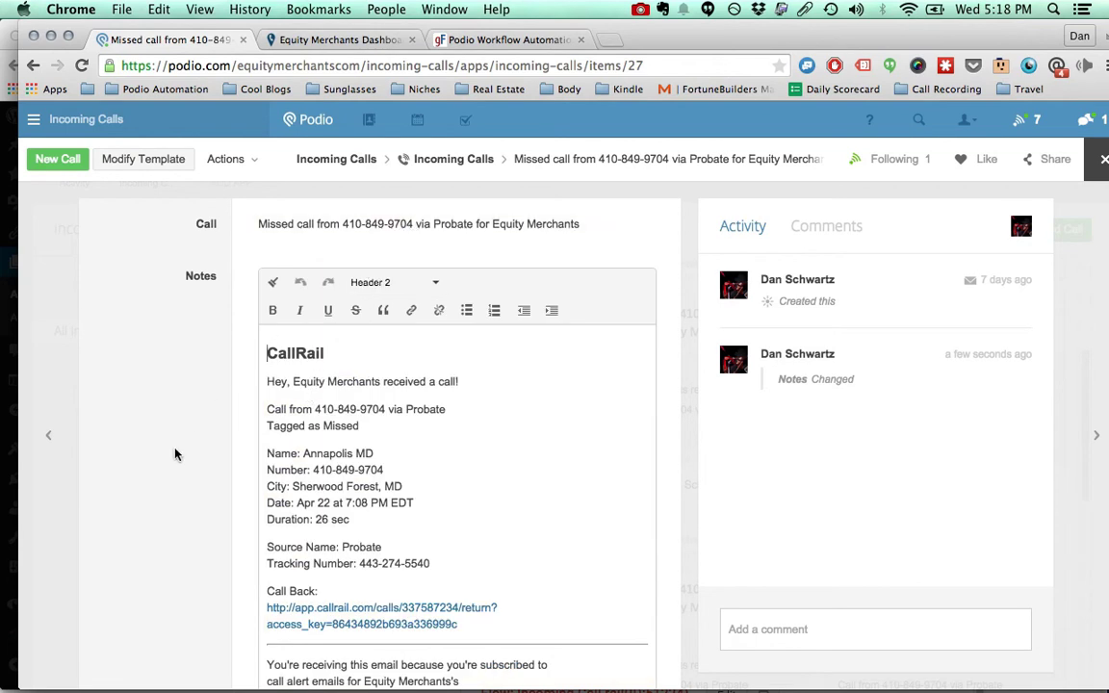
click(192, 463)
click(471, 223)
drag(473, 223, 434, 224)
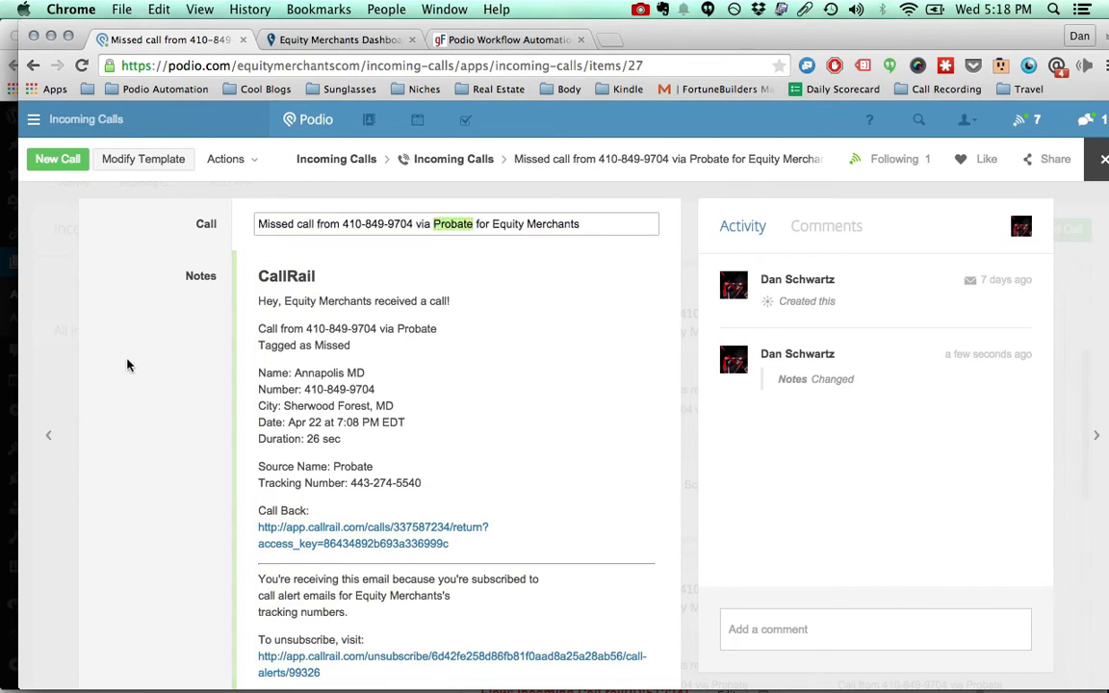
scroll(135, 366, down, 3)
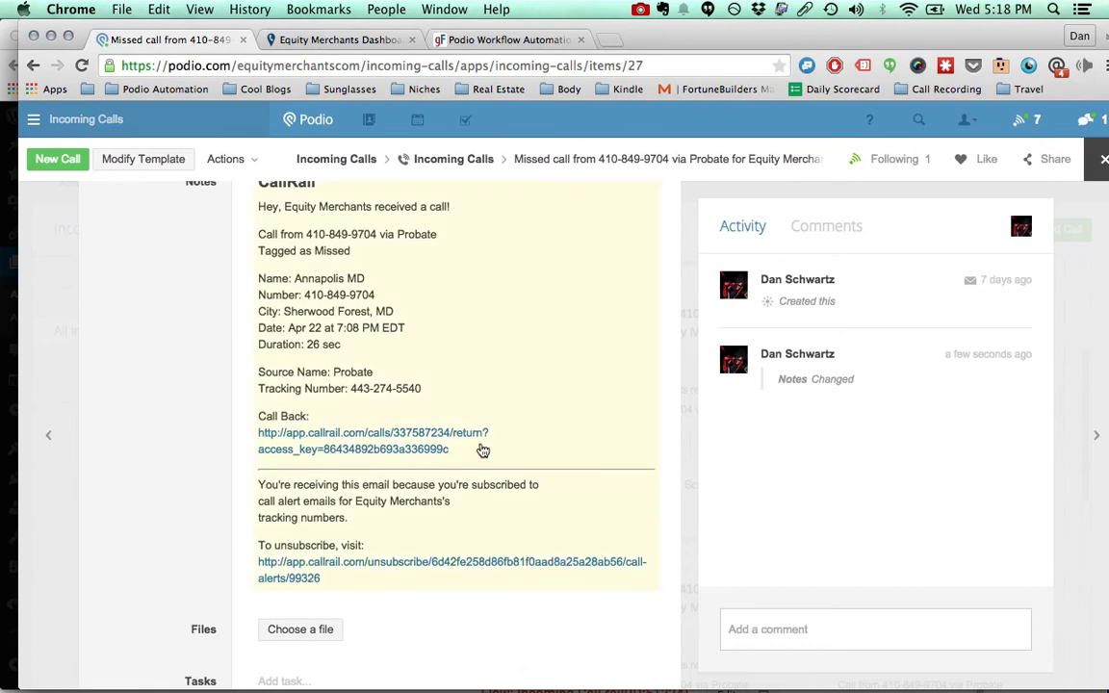
drag(479, 452, 244, 429)
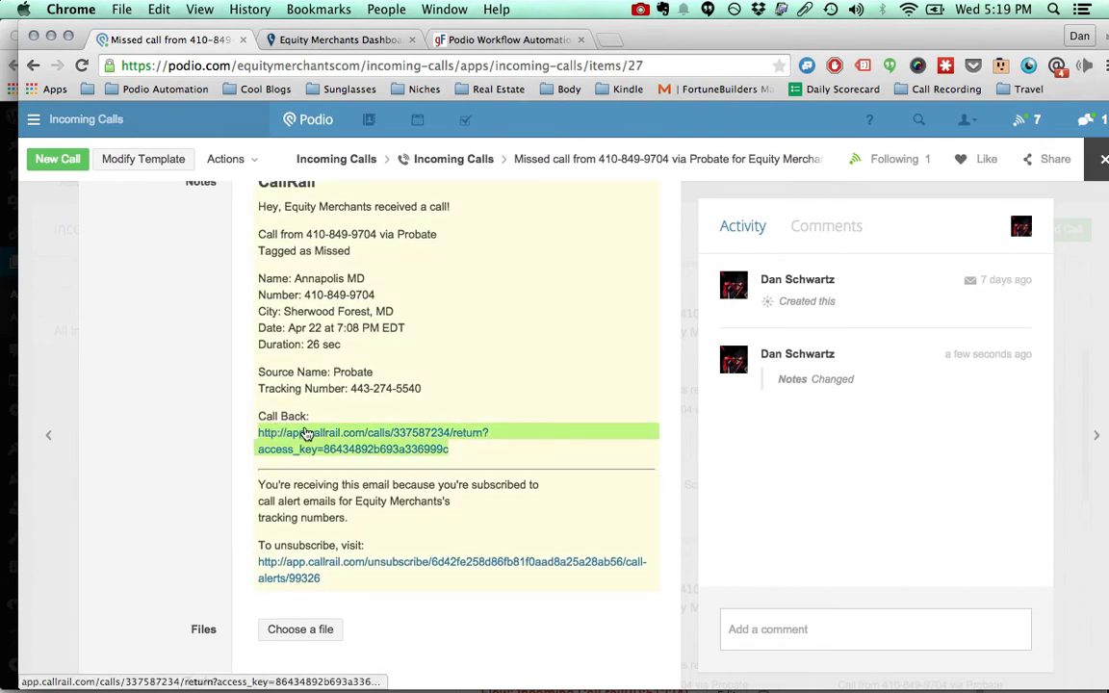
scroll(144, 451, up, 2)
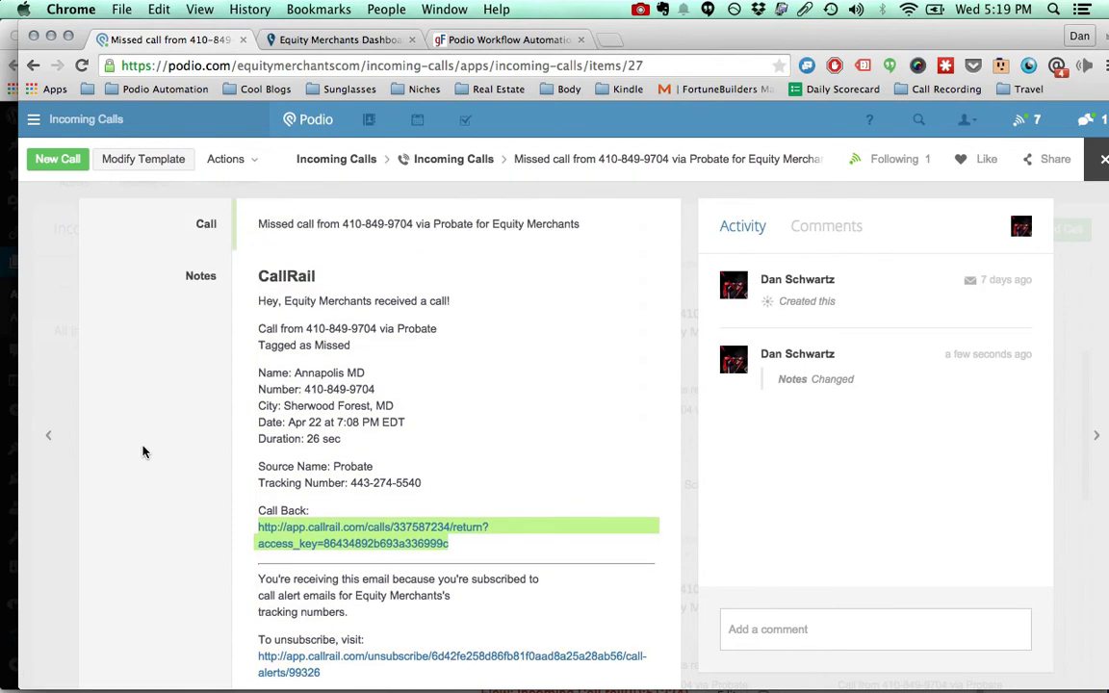
click(128, 359)
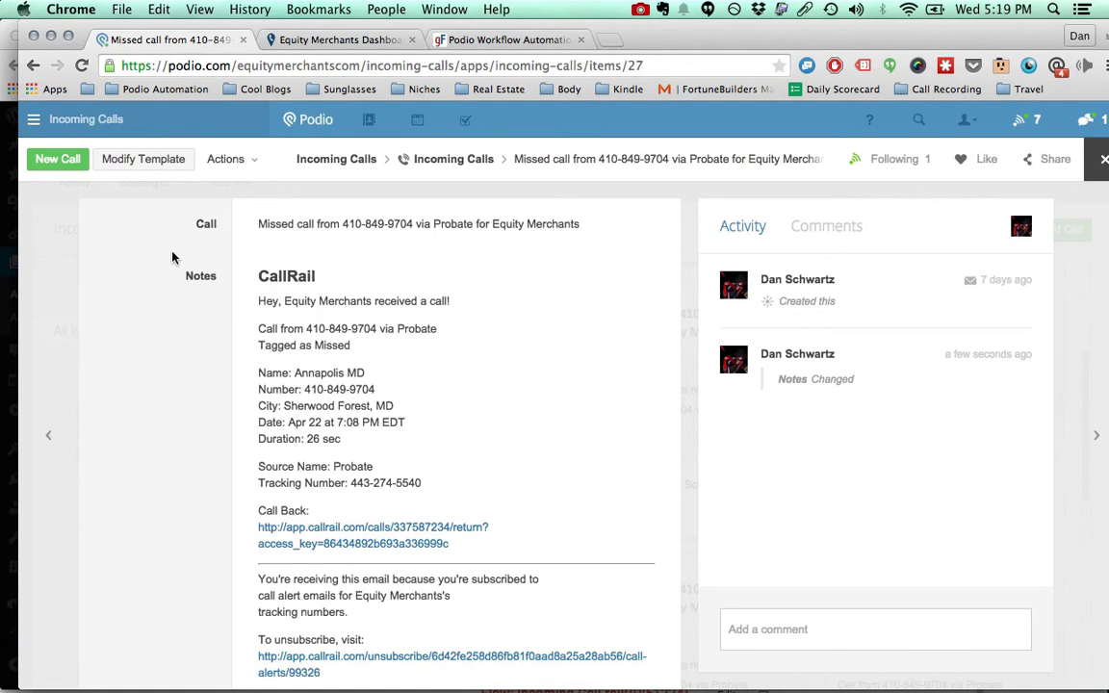
Step: Return to the Incoming Calls app, select its private email-to-app address for manual address book entry, and close the email dialog
click(77, 119)
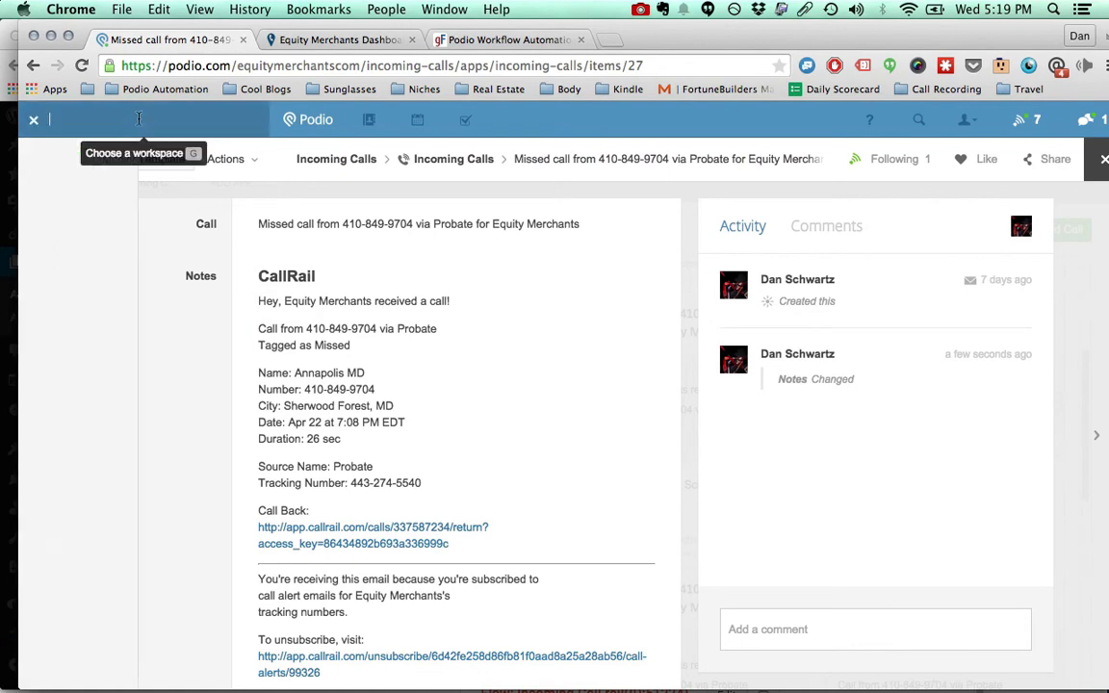
click(385, 275)
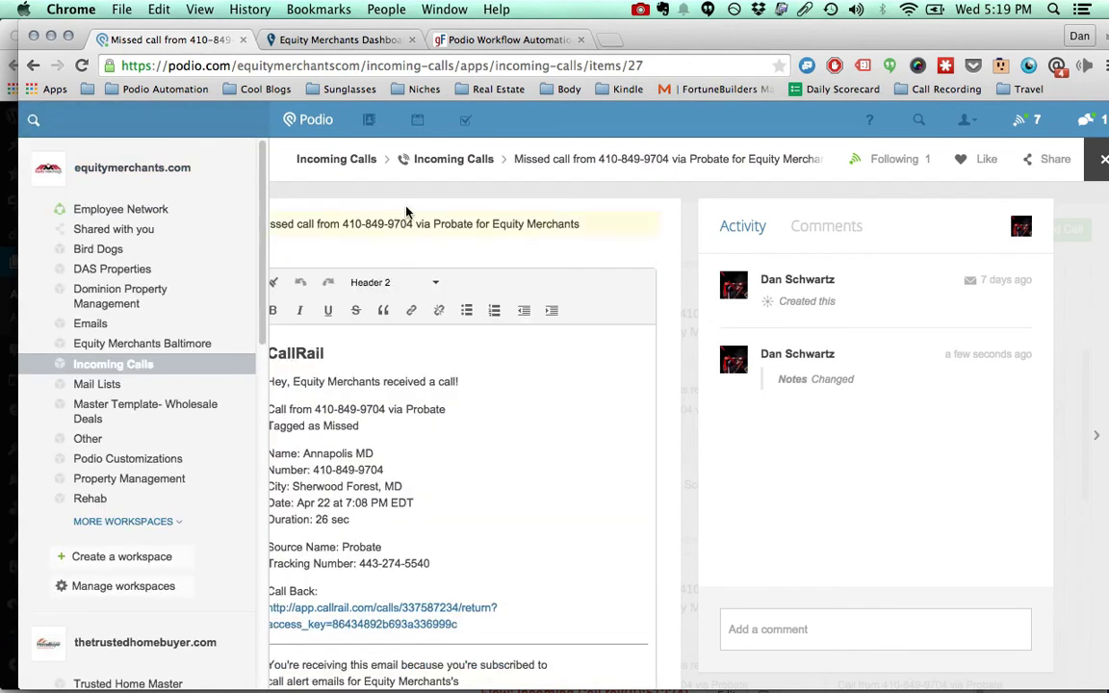
click(446, 159)
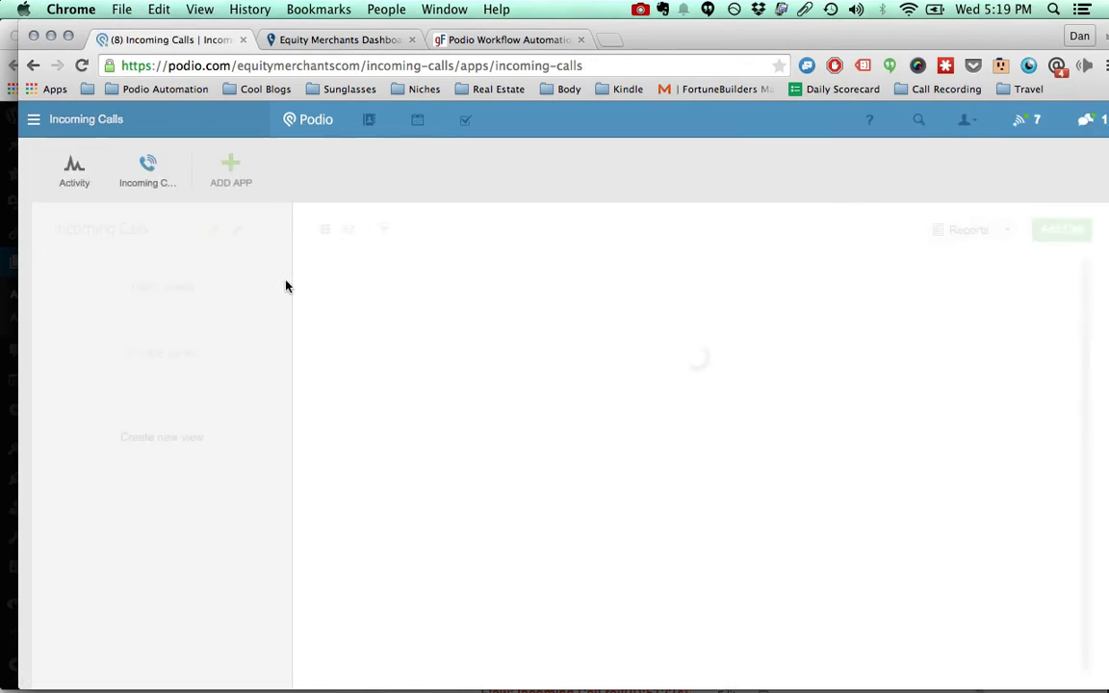
click(236, 234)
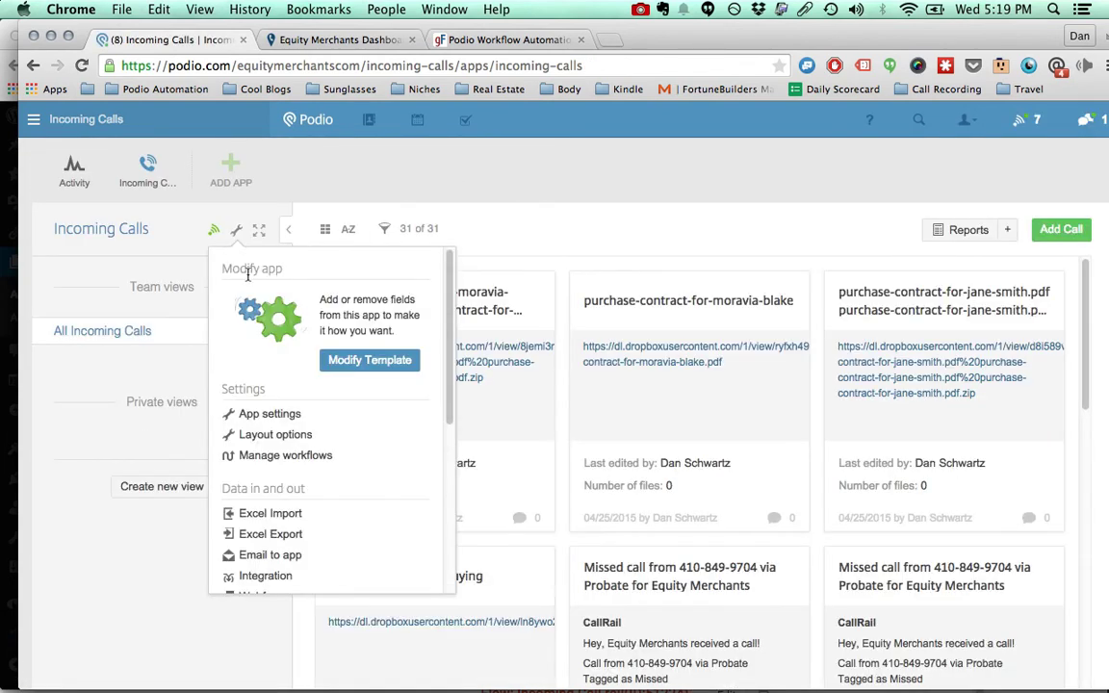
scroll(279, 549, down, 2)
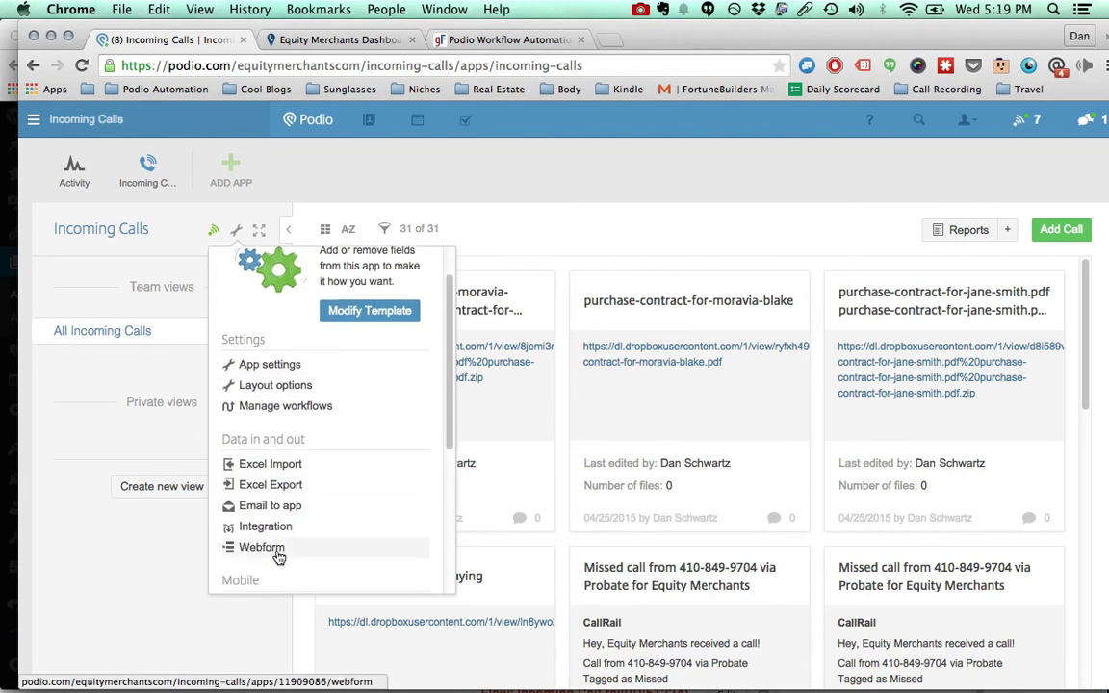
click(270, 489)
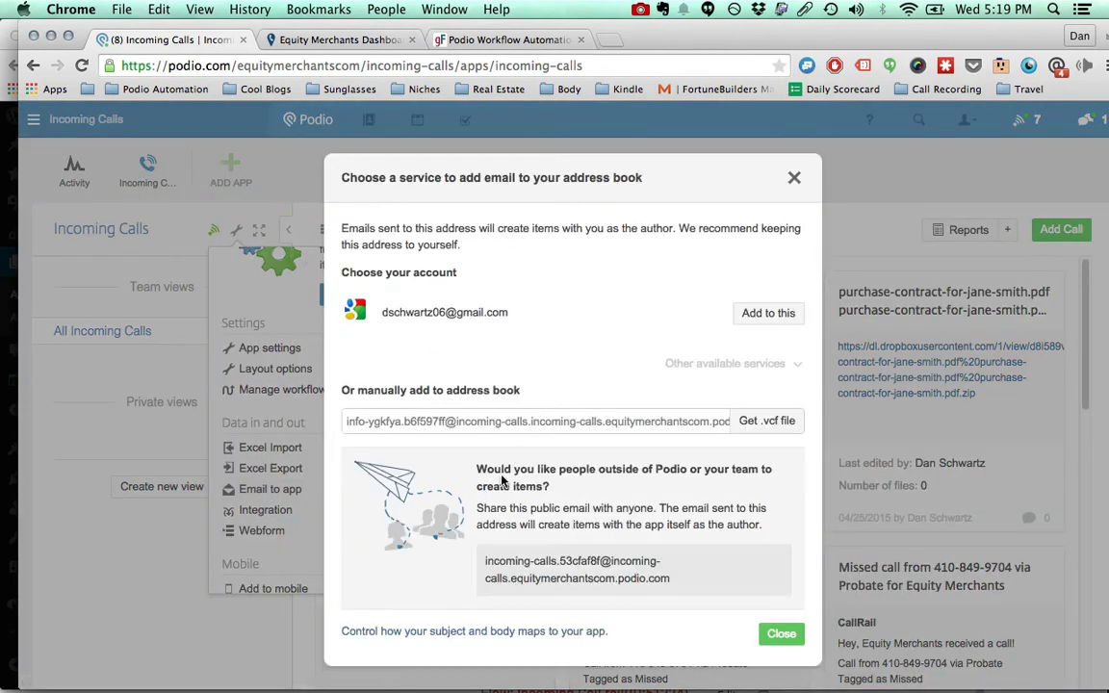
click(487, 412)
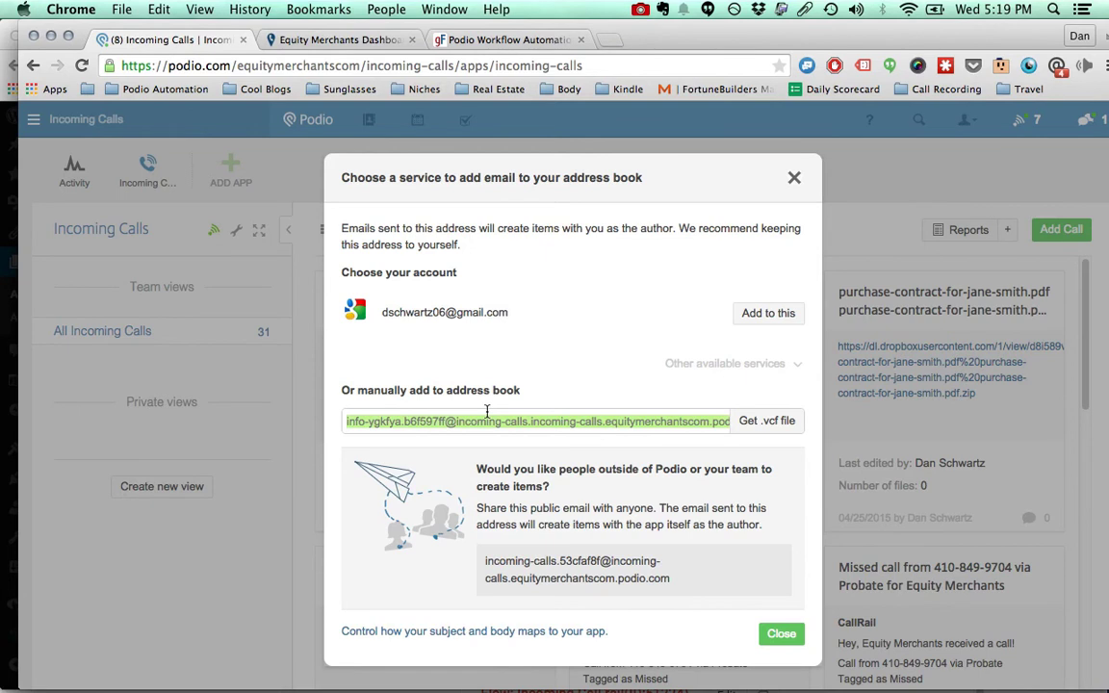
click(888, 229)
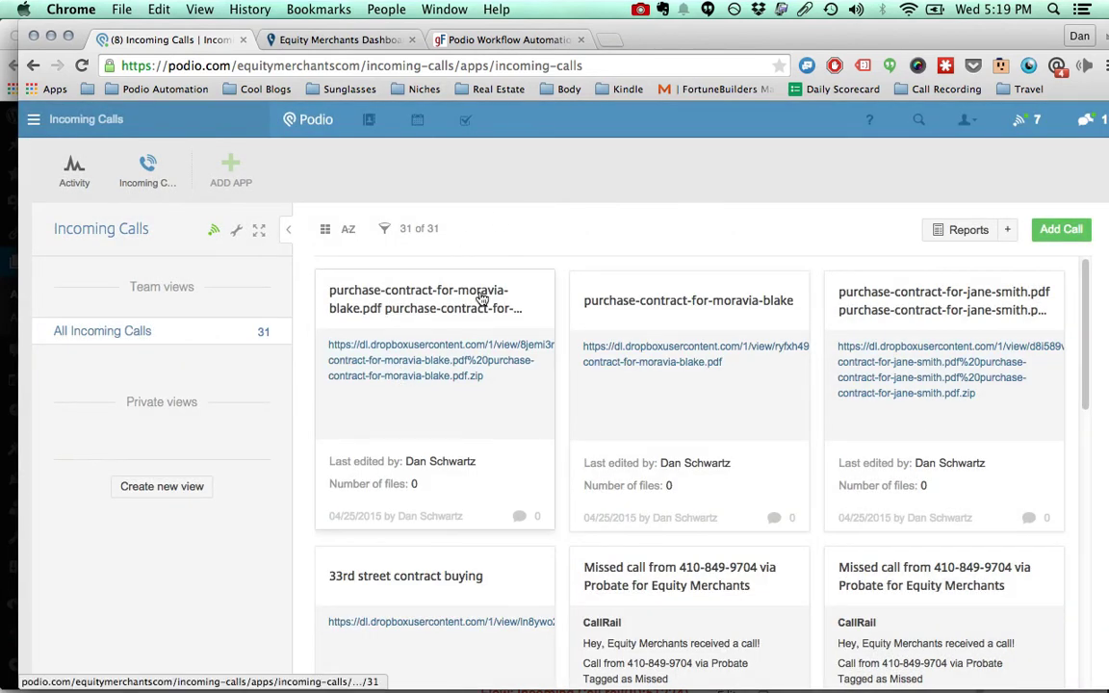
Step: Switch to CallRail and open the Numbers settings for the Equity Merchants company
click(363, 40)
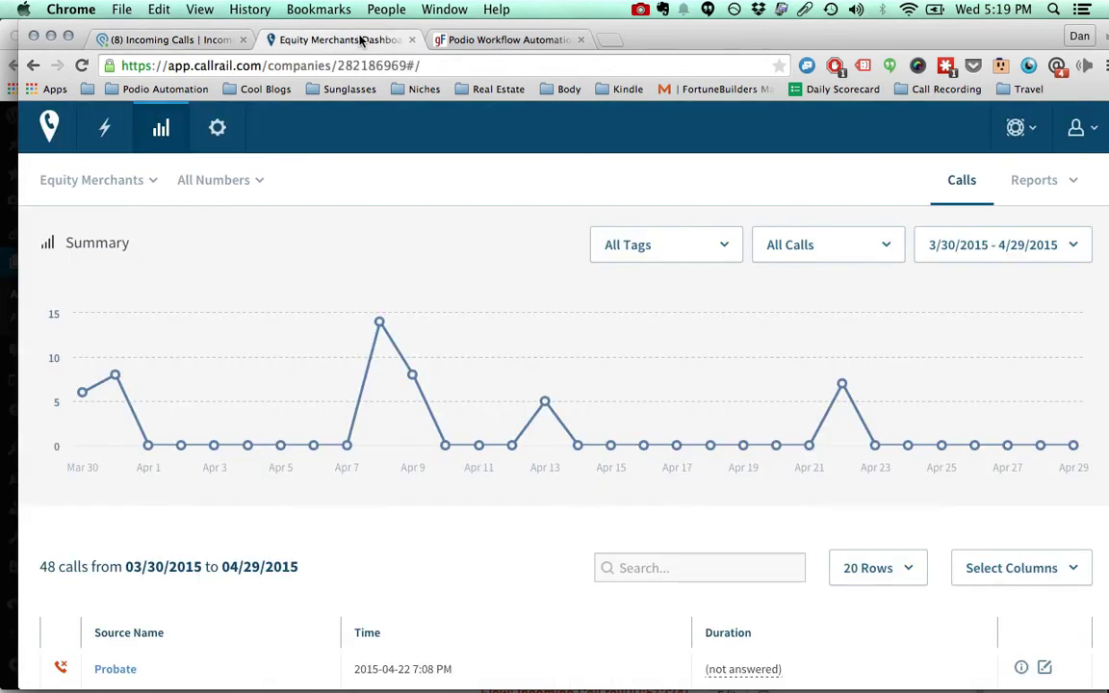
scroll(376, 316, up, 1)
click(220, 133)
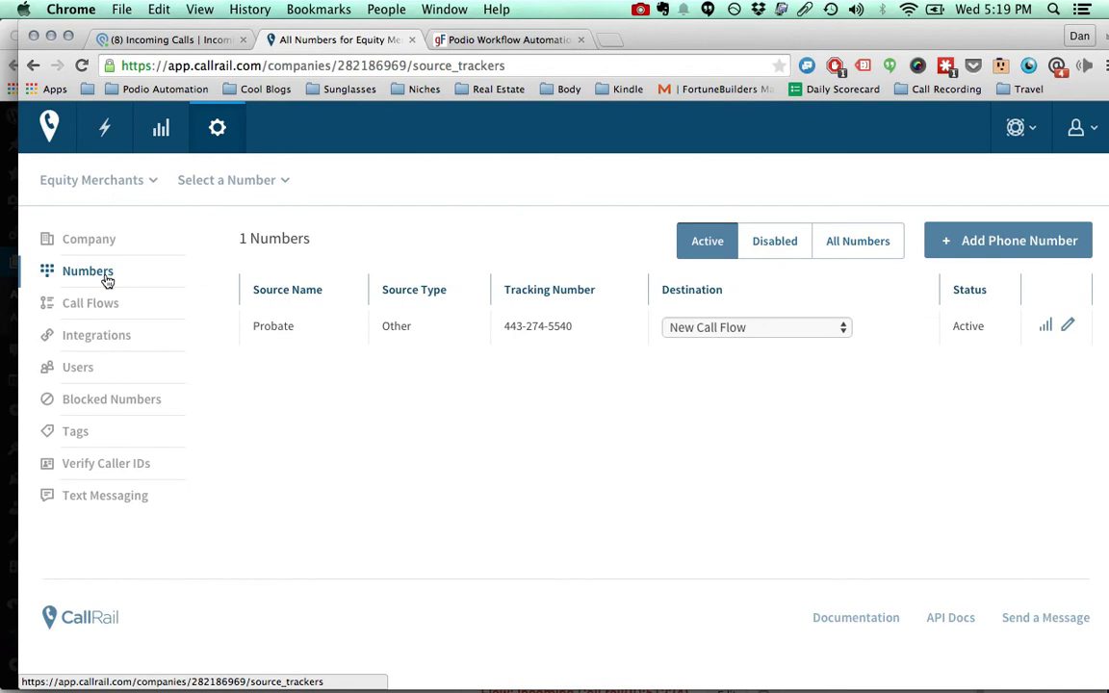
Step: Start a new offline campaign tracking number with source name Expired Listings and enter the destination phone number
click(1005, 241)
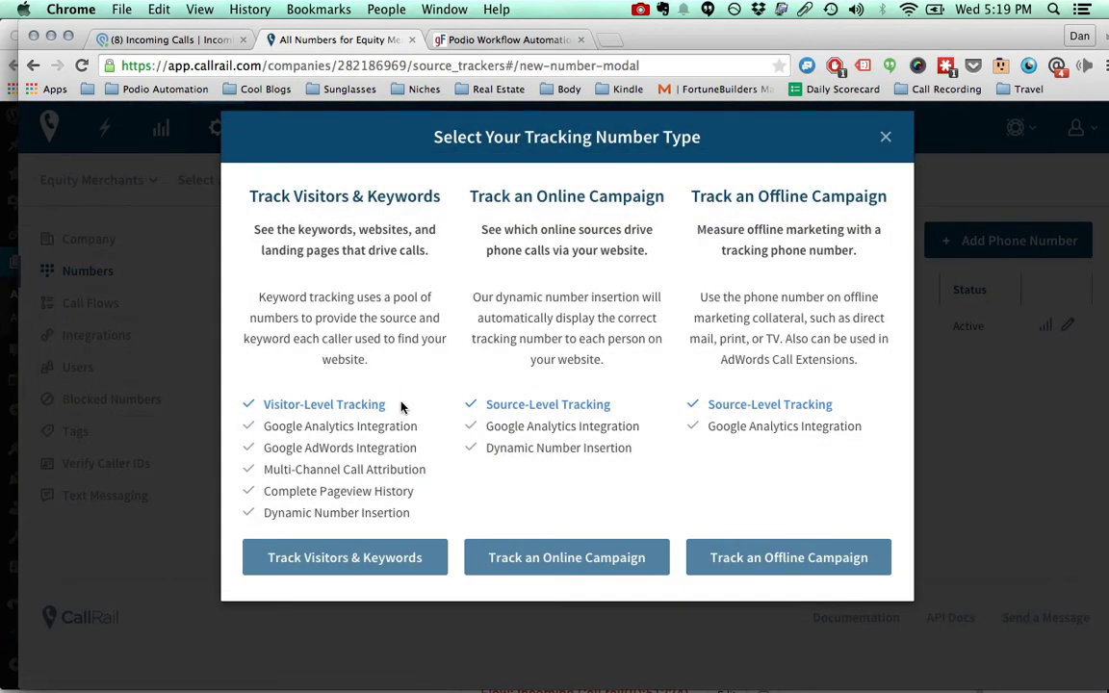
click(760, 559)
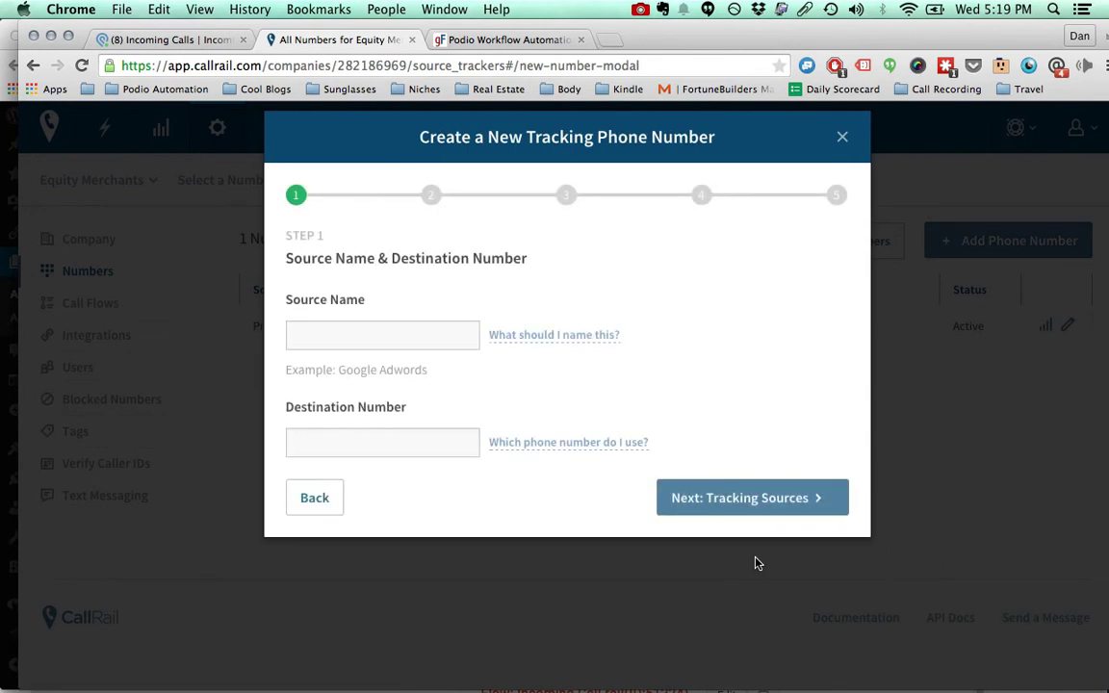
click(355, 340)
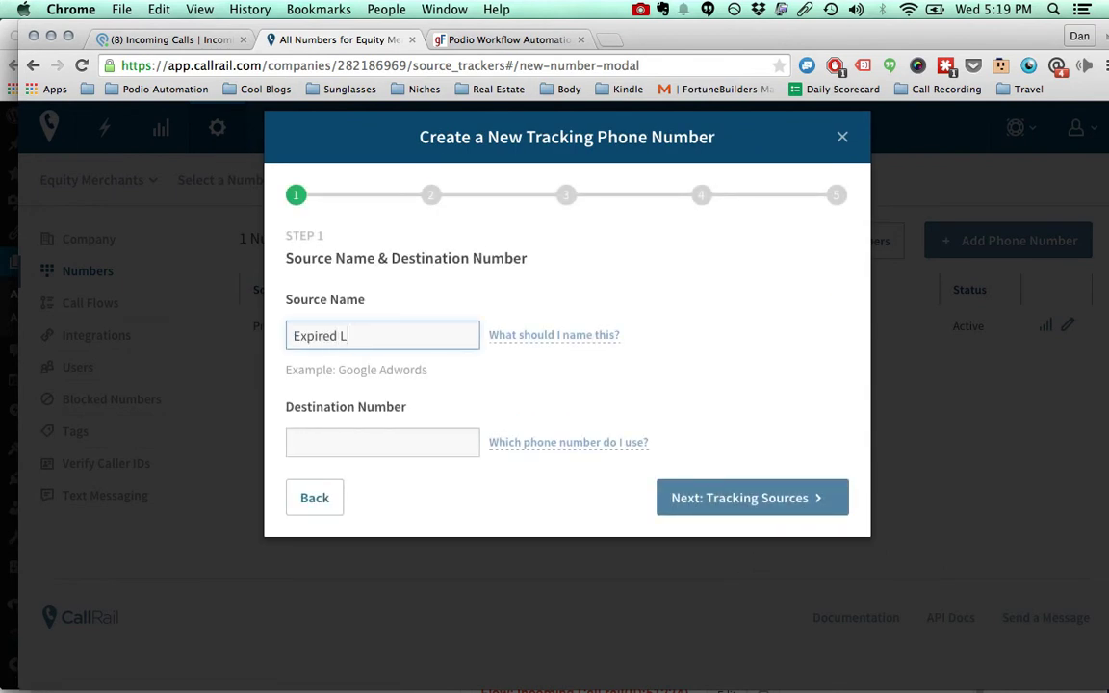
scroll(361, 415, down, 1)
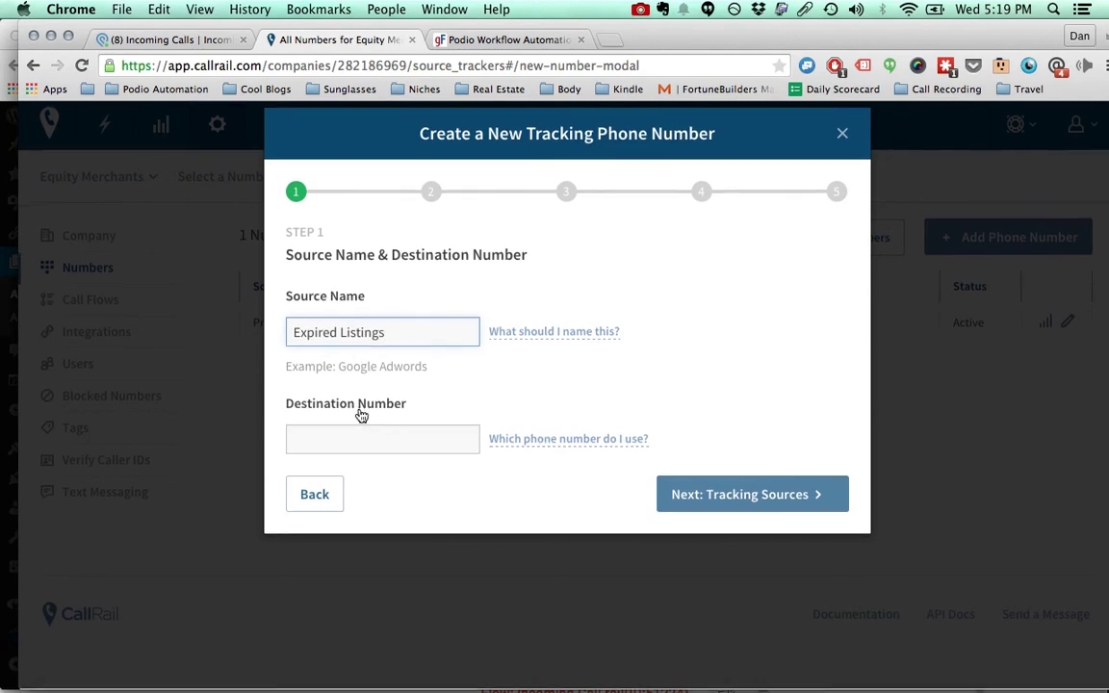
click(372, 439)
text(443)
click(337, 463)
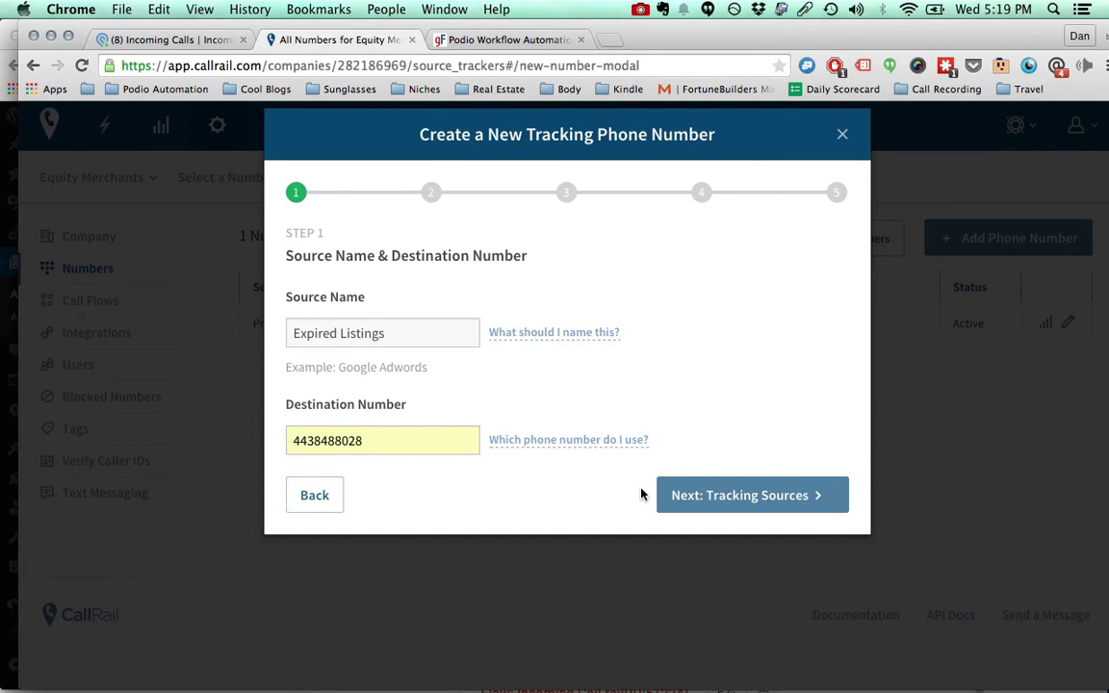
click(761, 495)
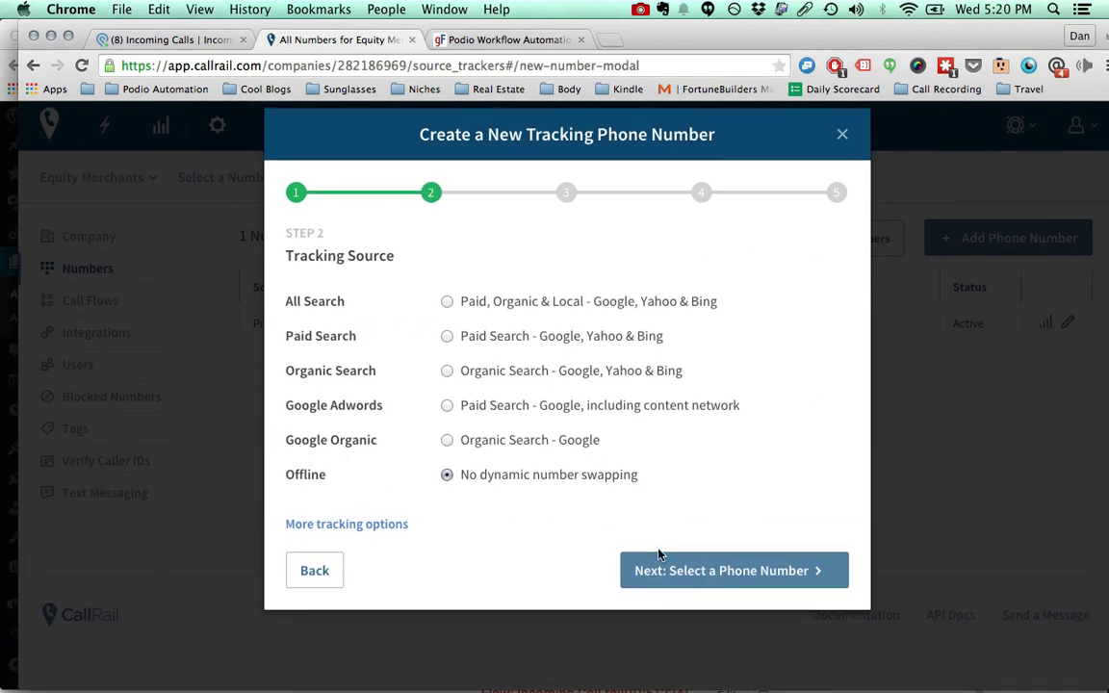
Step: Keep the Offline tracking source and choose the second local phone number offered as the tracking number
click(607, 570)
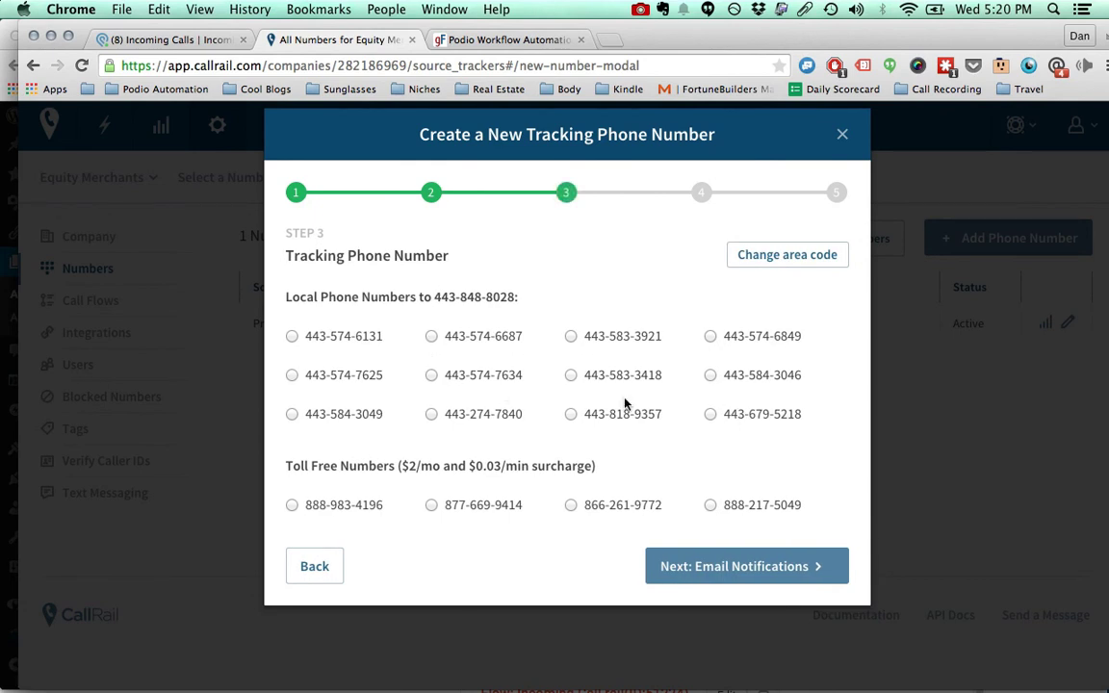
click(433, 337)
click(716, 578)
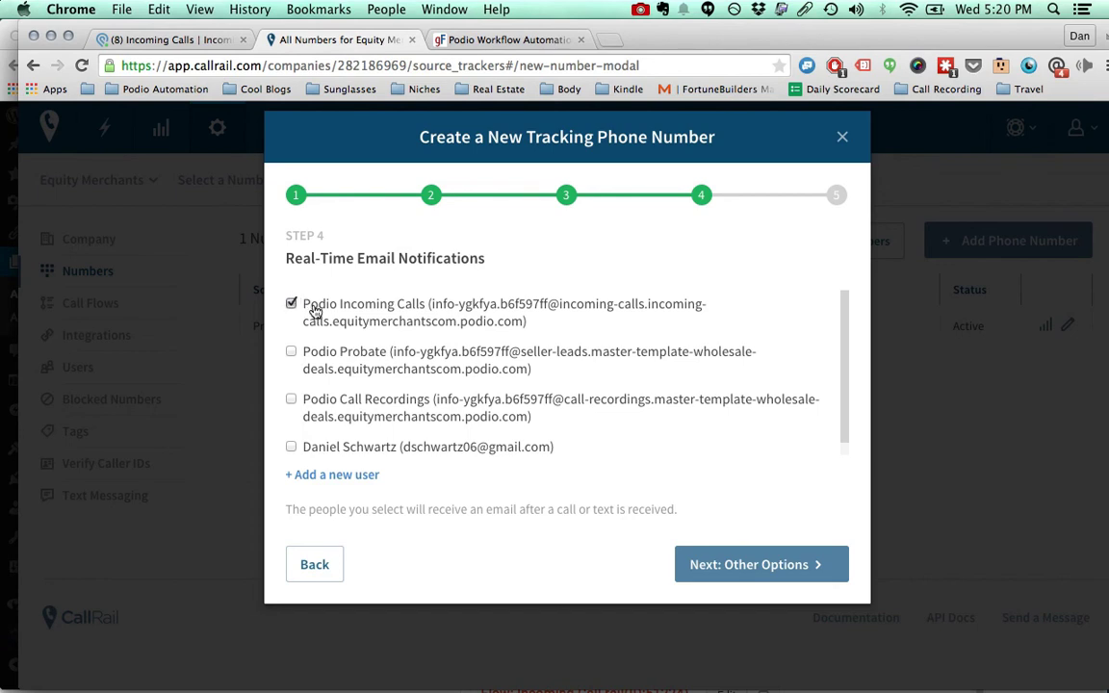
Step: Fill in a new notification user named Podio Incoming Call with the copied app email address, and cancel the entry
click(327, 478)
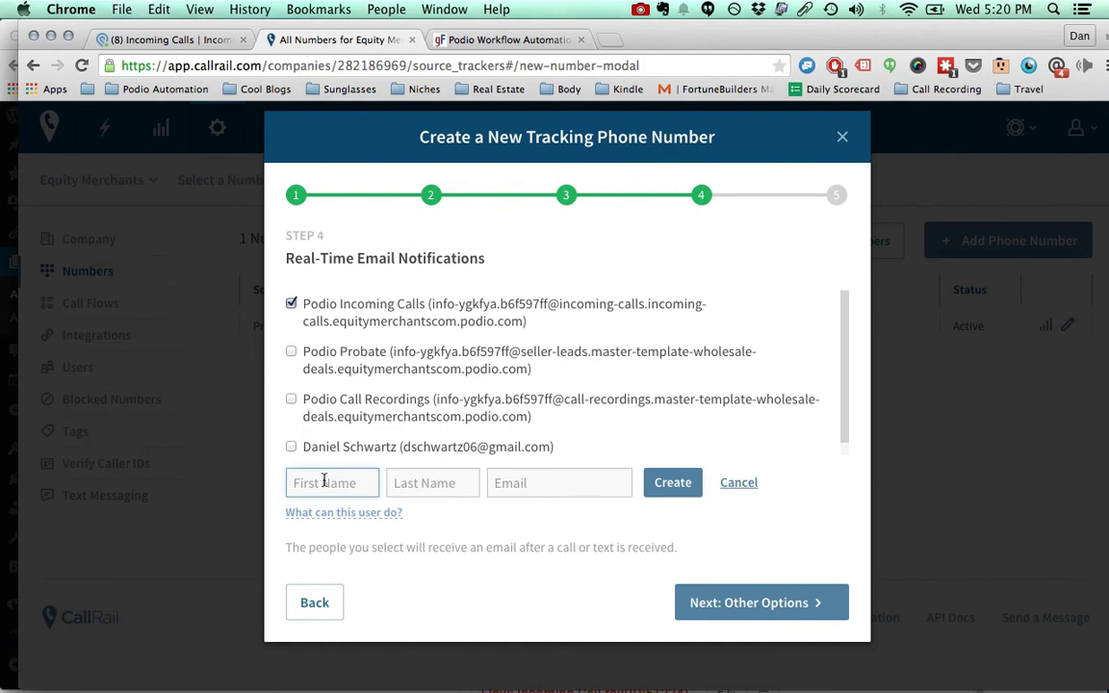
text(Podio)
key(Tab)
text(Incoming Call)
key(Tab)
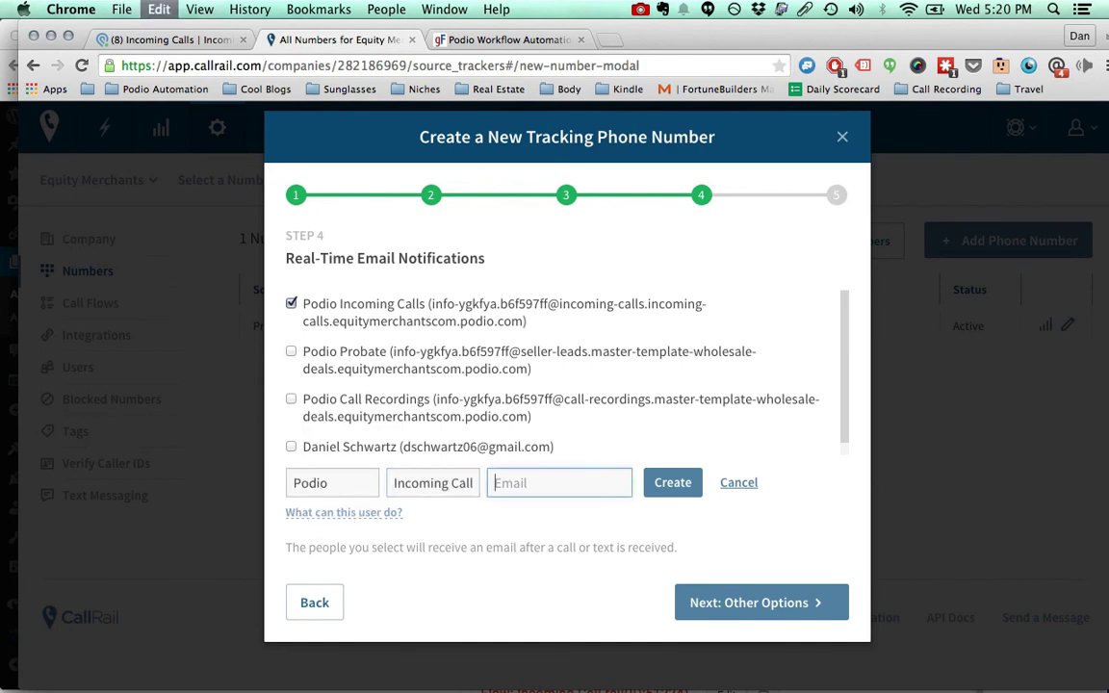
key(super+v)
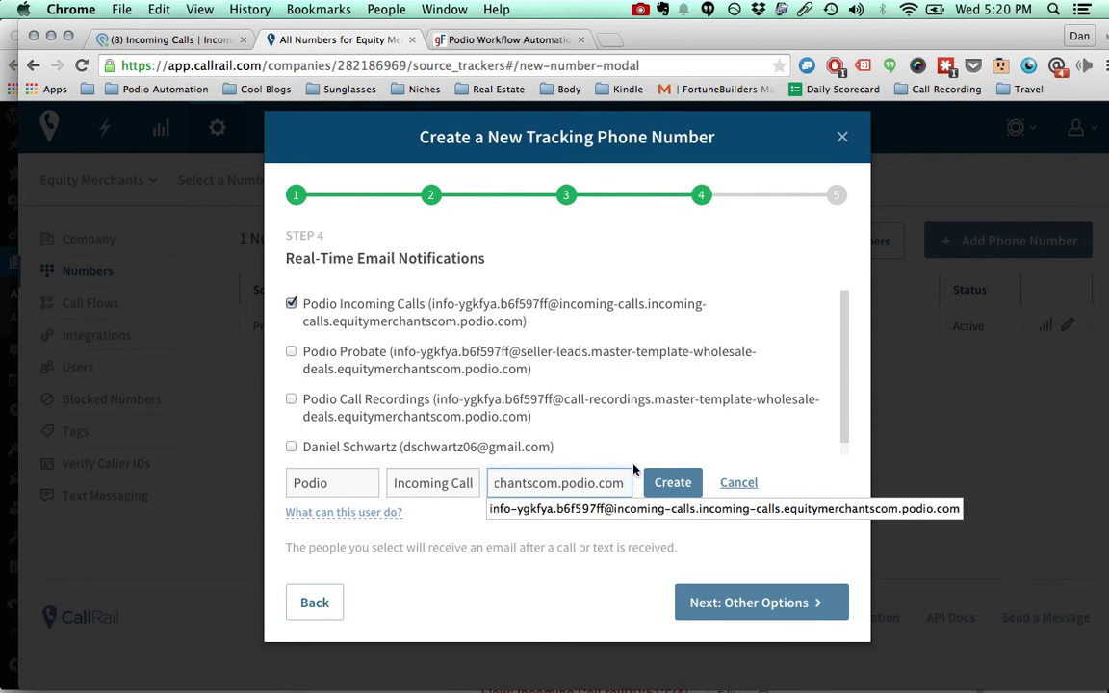
click(740, 488)
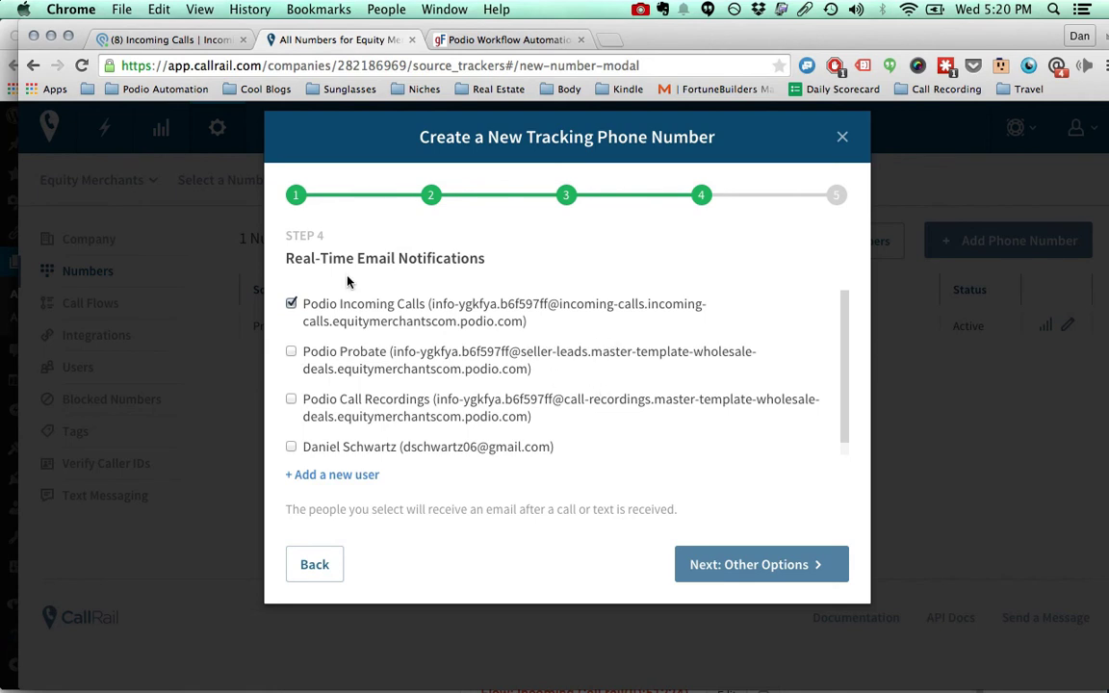
Step: Keep Podio Incoming Calls as notification recipient, review the call recording note, and activate the tracking number without a whisper message or recording
click(740, 568)
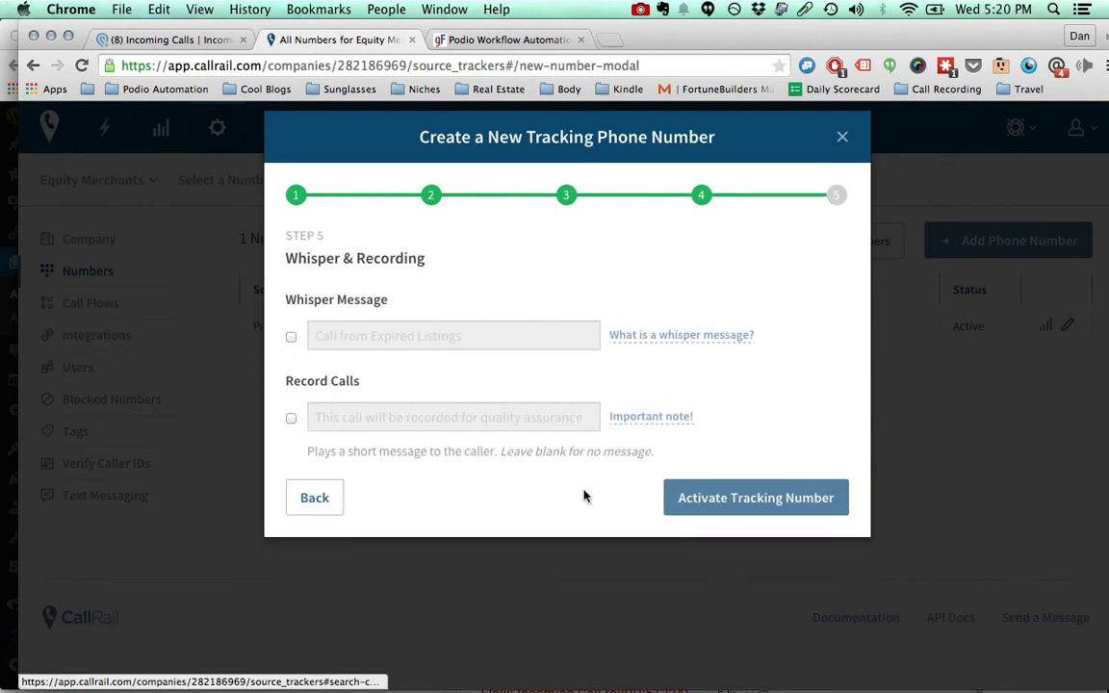
click(292, 417)
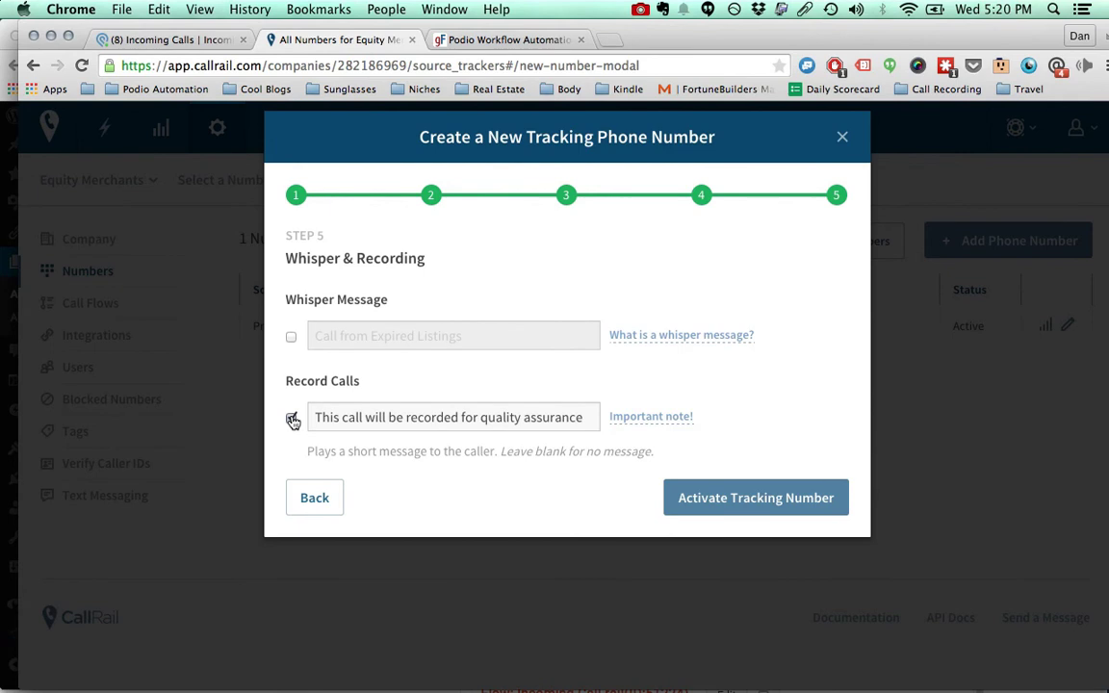
click(292, 417)
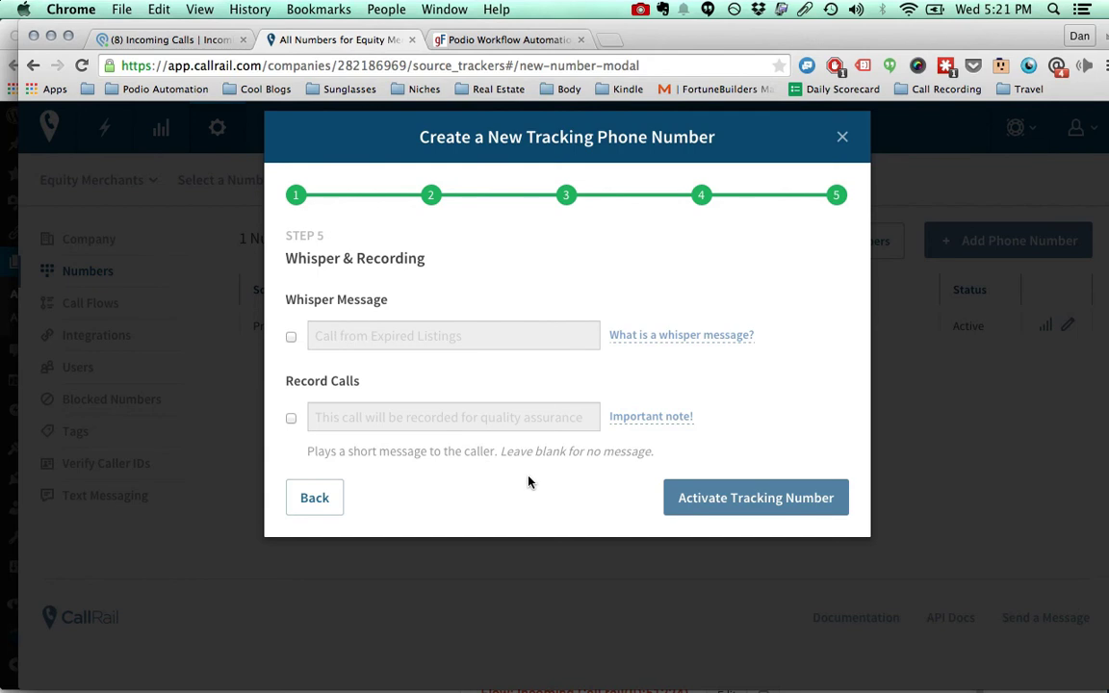
mouse_move(658, 421)
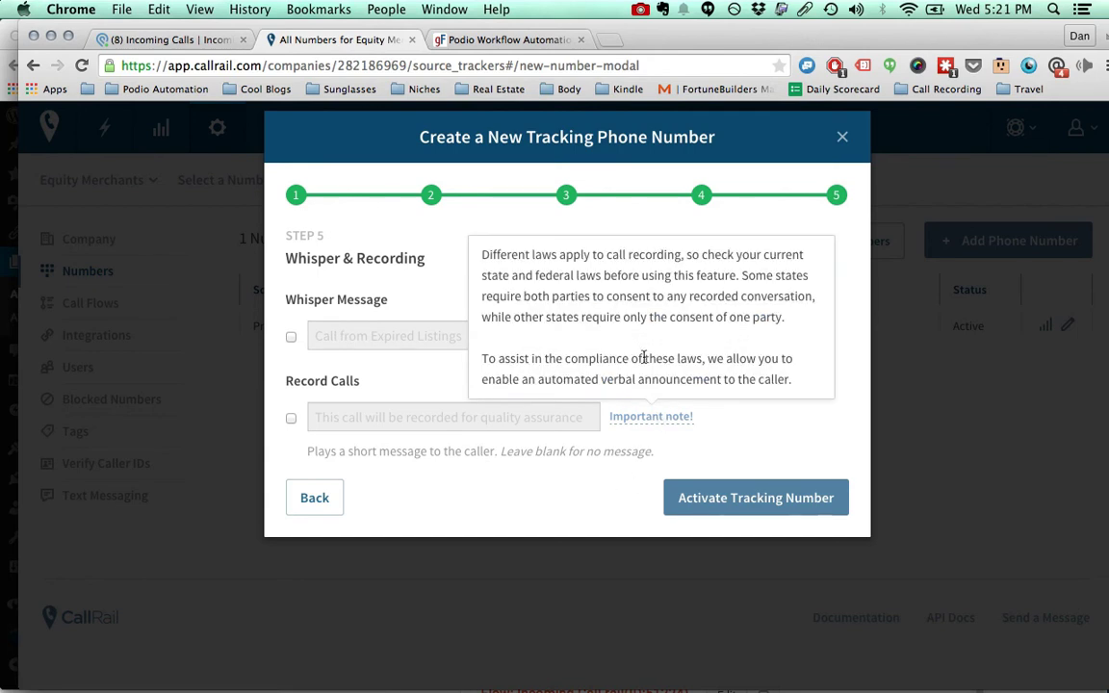
drag(565, 359, 704, 358)
click(704, 358)
click(758, 498)
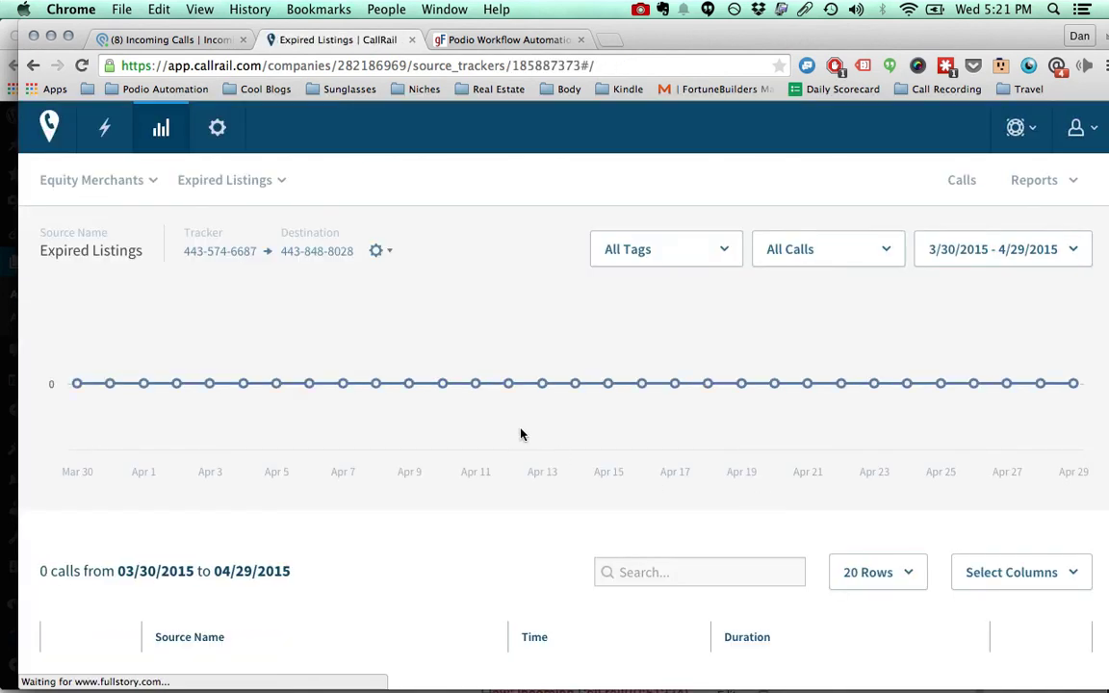
Step: Open the Expired Listings number's configuration for editing and enable call recording
click(380, 252)
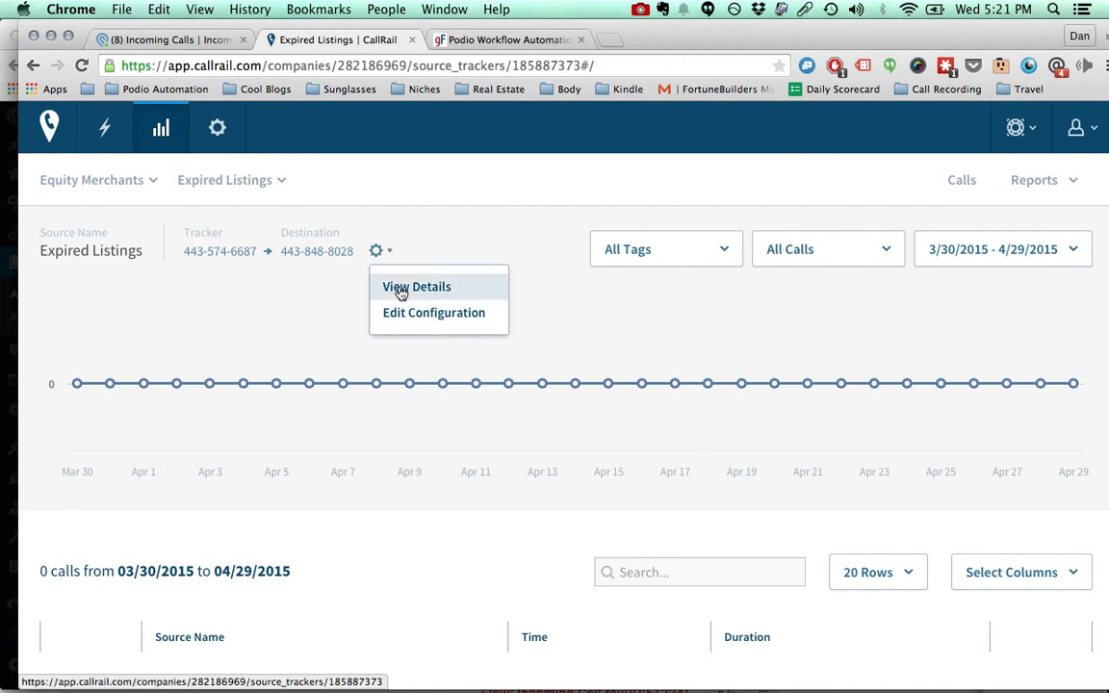
click(403, 287)
click(428, 403)
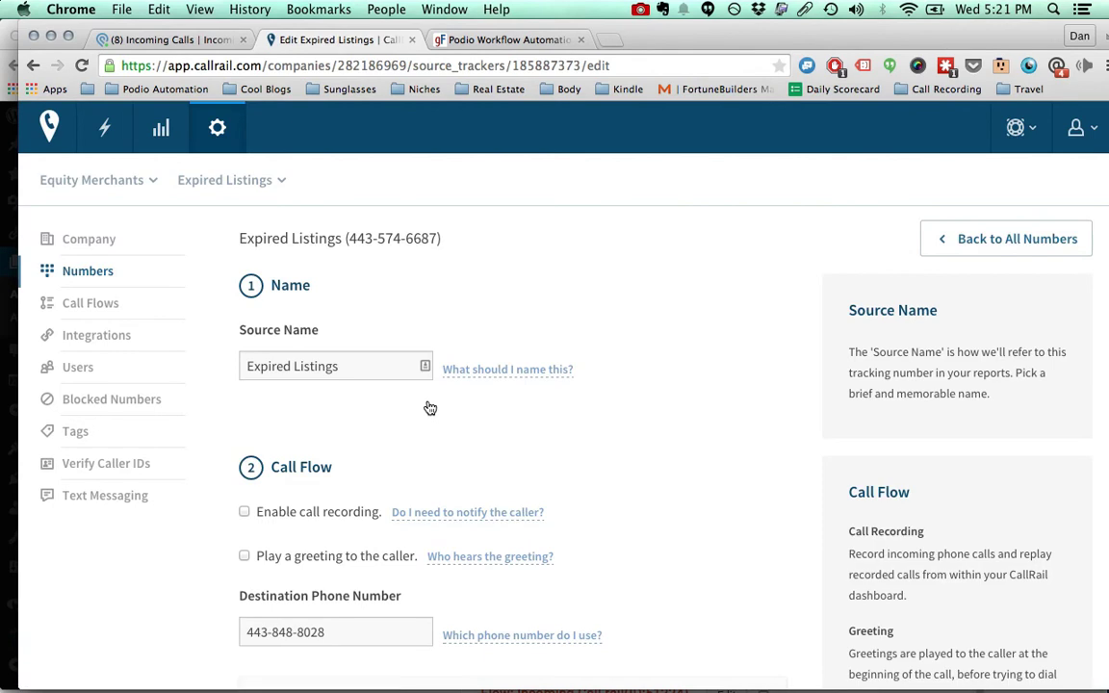
scroll(430, 408, down, 3)
scroll(344, 346, down, 2)
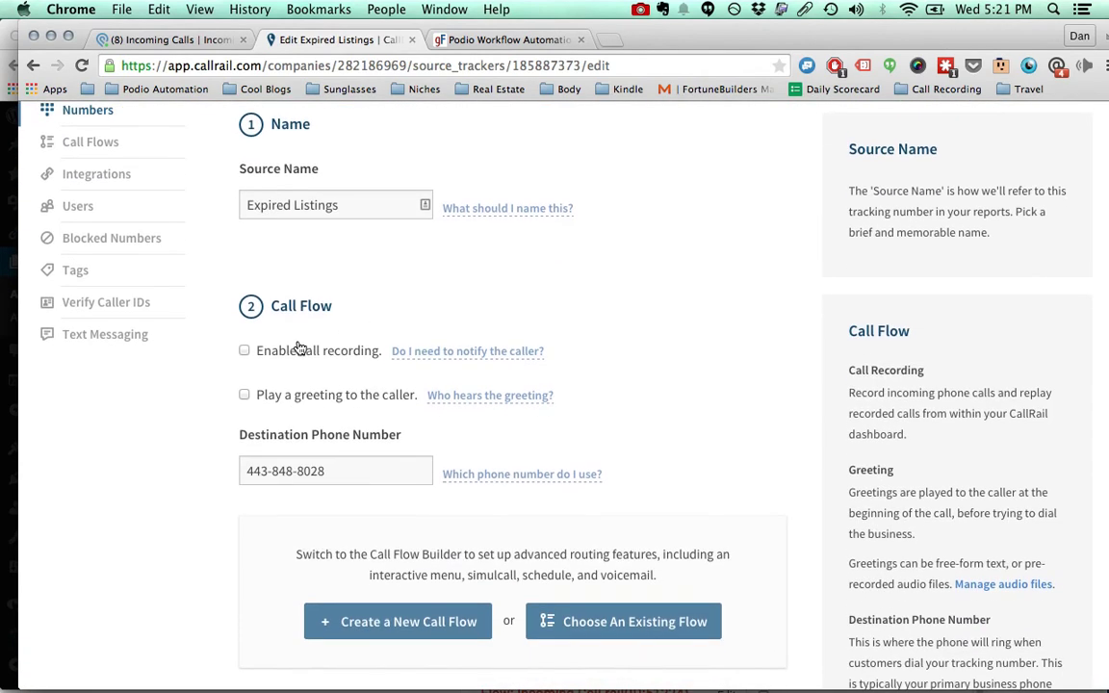
click(244, 350)
Step: Assign the existing call flow New Call Flow to the Expired Listings number
scroll(210, 418, down, 2)
scroll(210, 418, down, 2)
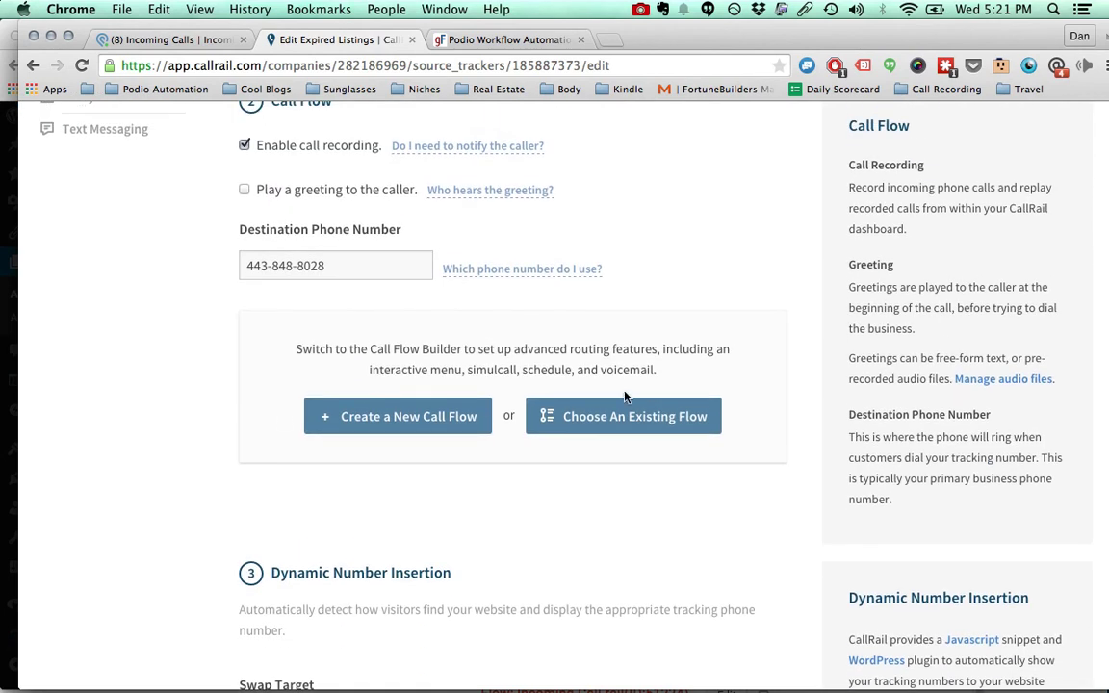
click(647, 416)
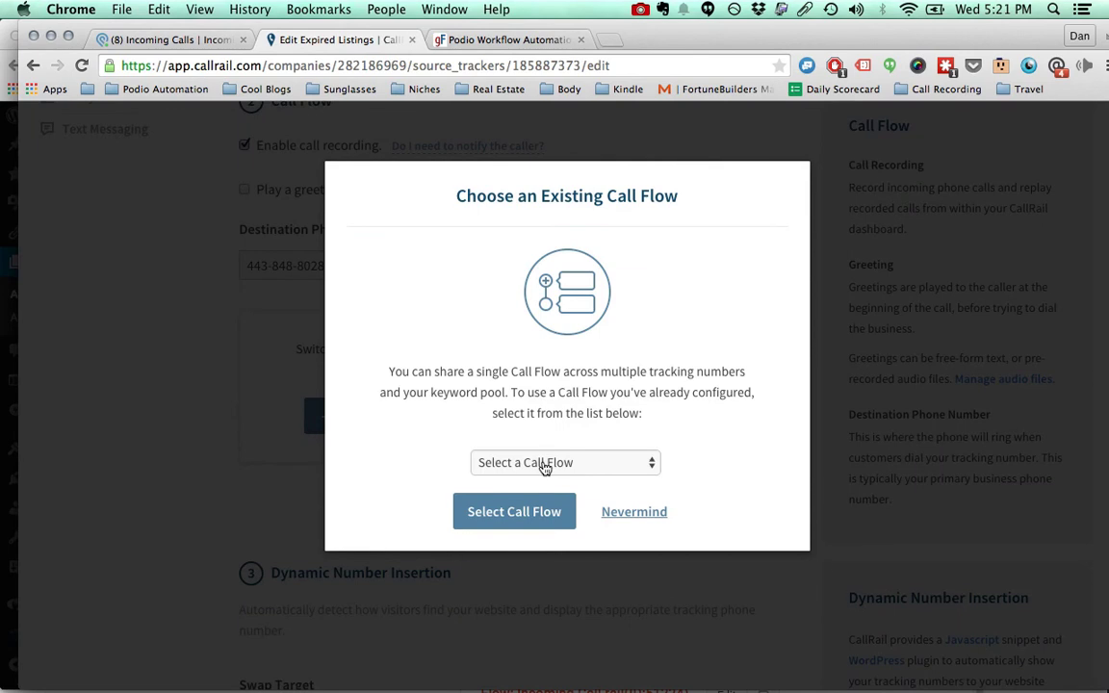
click(507, 463)
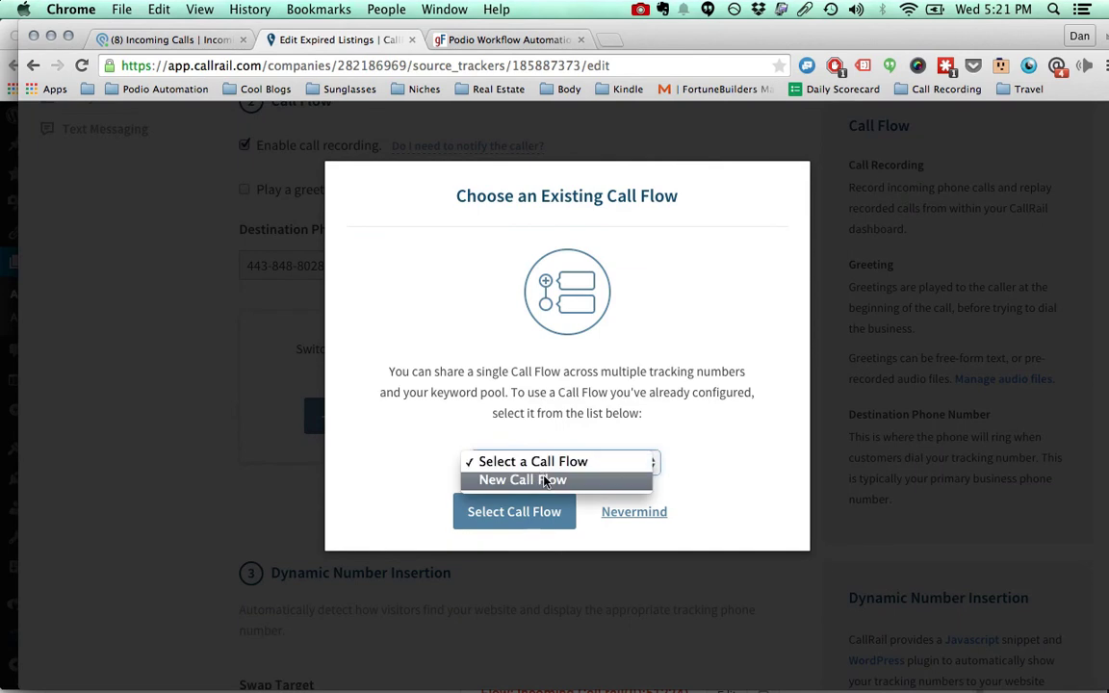
click(544, 480)
click(493, 512)
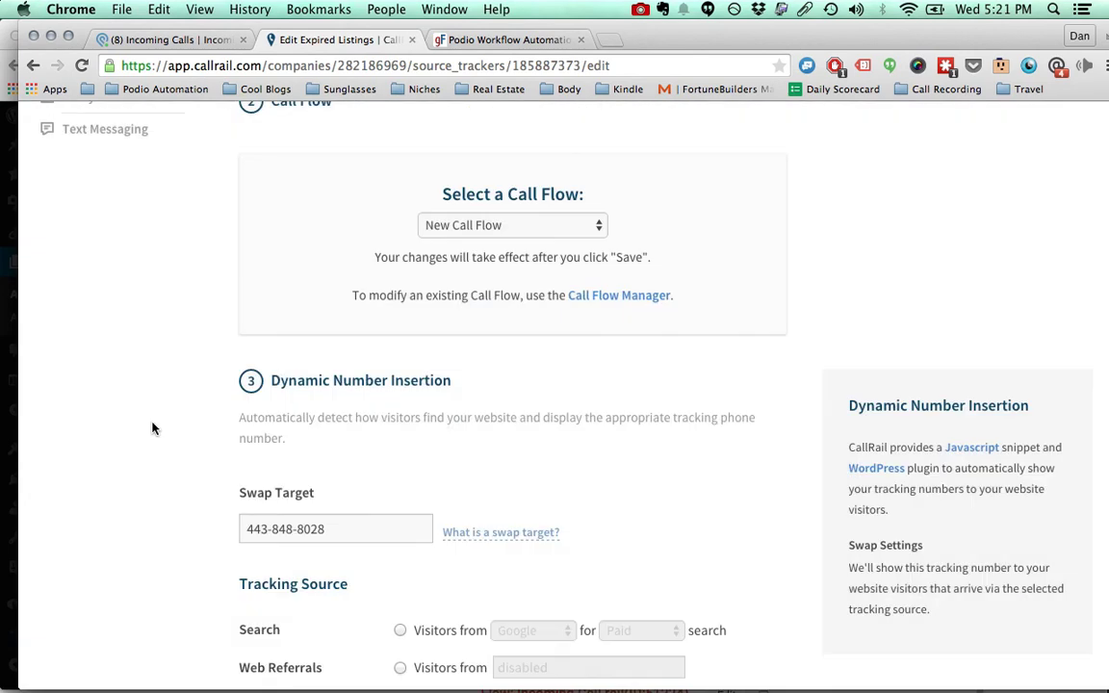
Step: Turn off receiving text messages on the tracking number and save the number
scroll(187, 418, down, 10)
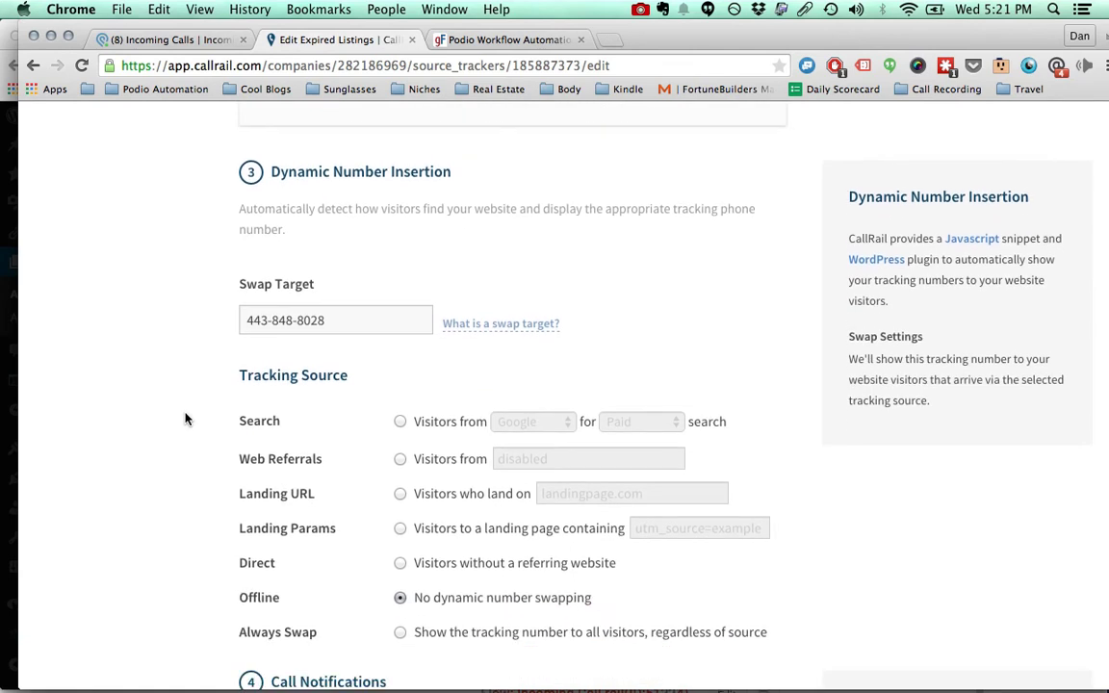
scroll(186, 419, down, 5)
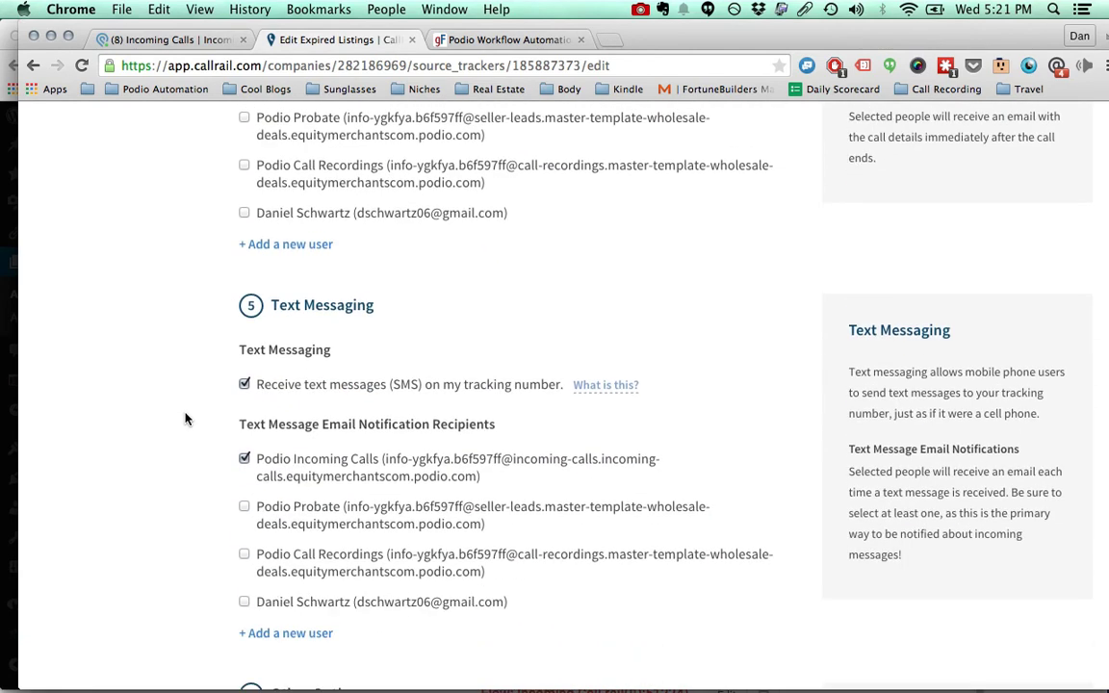
click(245, 382)
scroll(212, 339, down, 5)
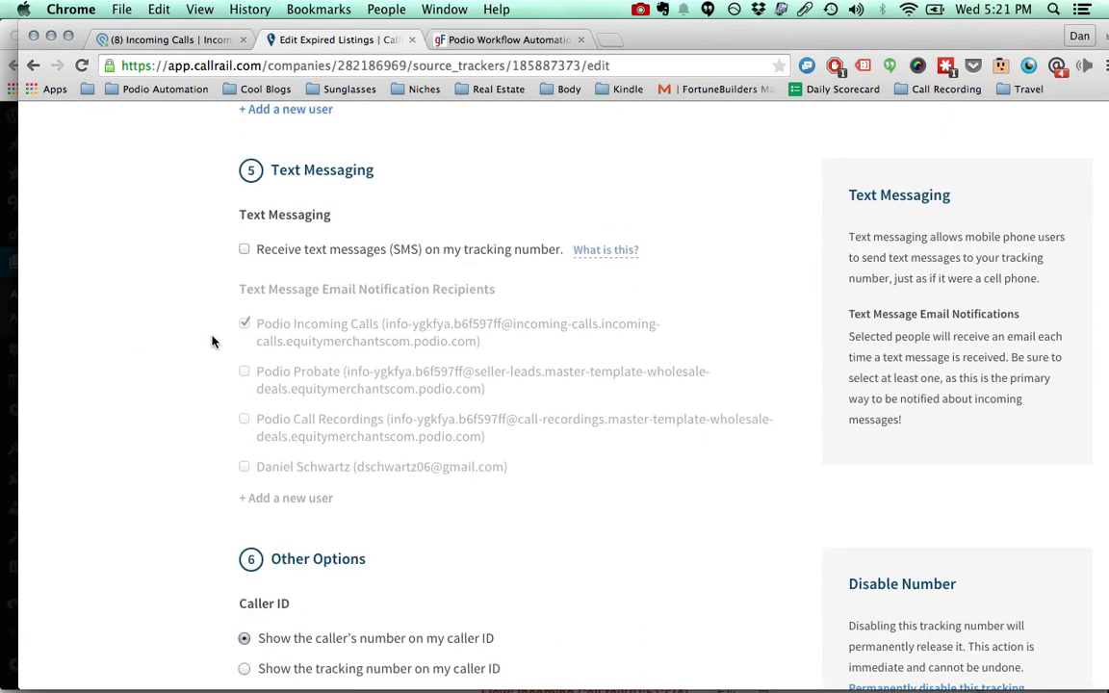
scroll(212, 342, down, 2)
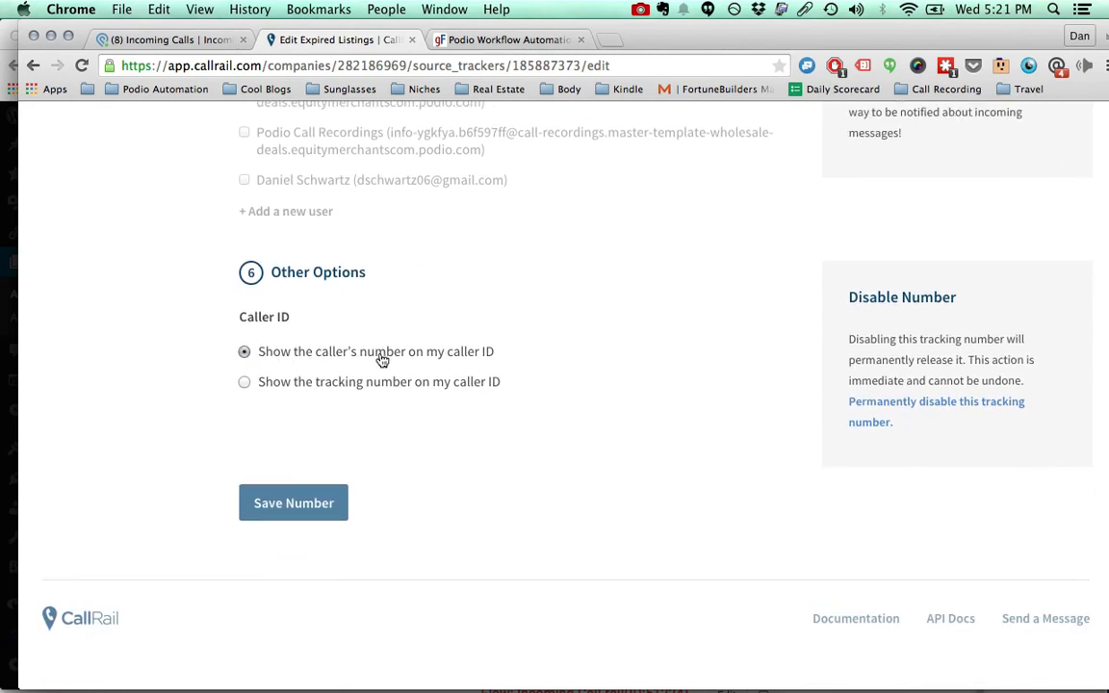
click(294, 508)
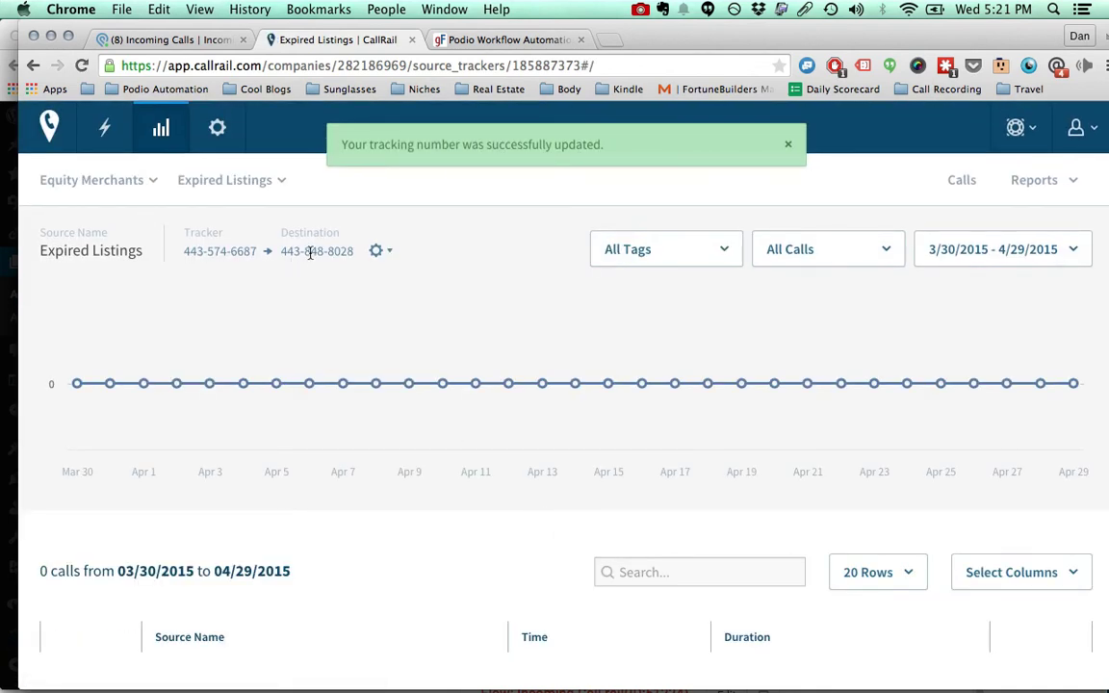
Step: Open New Call Flow from the company's call flows and examine its Record Calls setting and Dial destination number
click(217, 128)
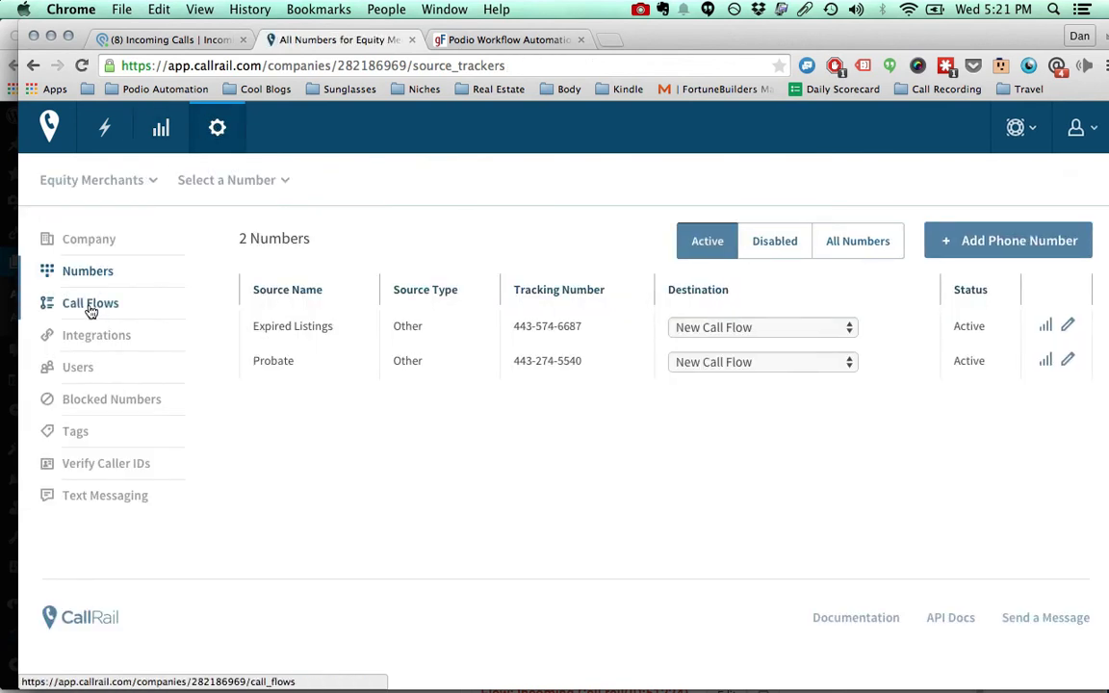
click(91, 308)
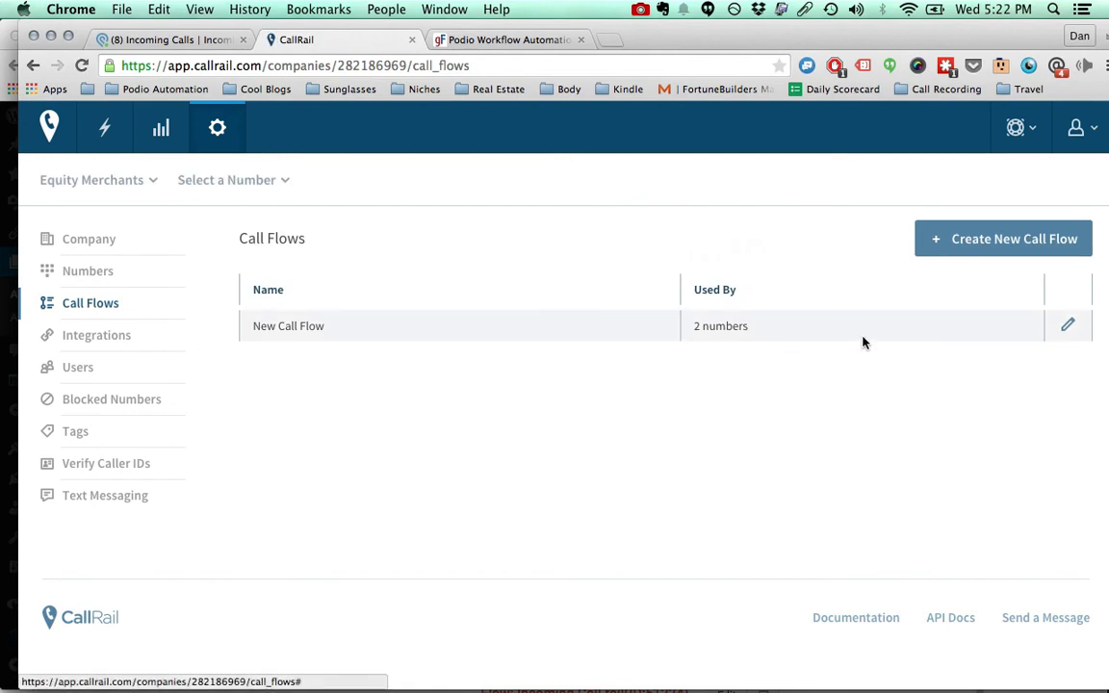
click(1068, 324)
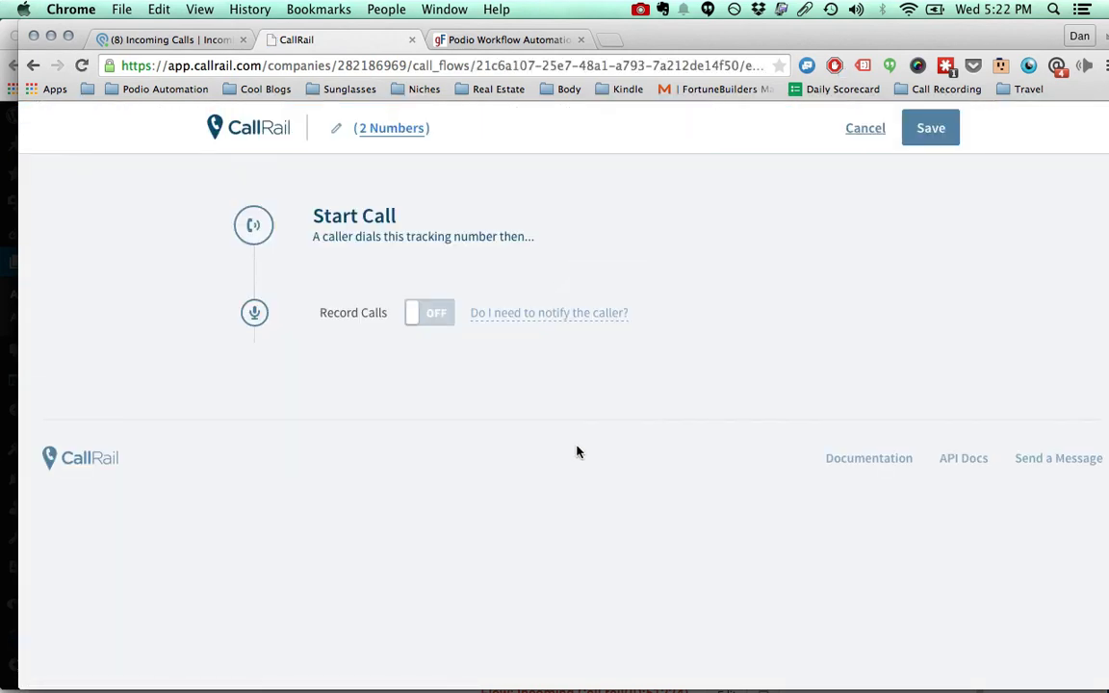
scroll(371, 346, down, 1)
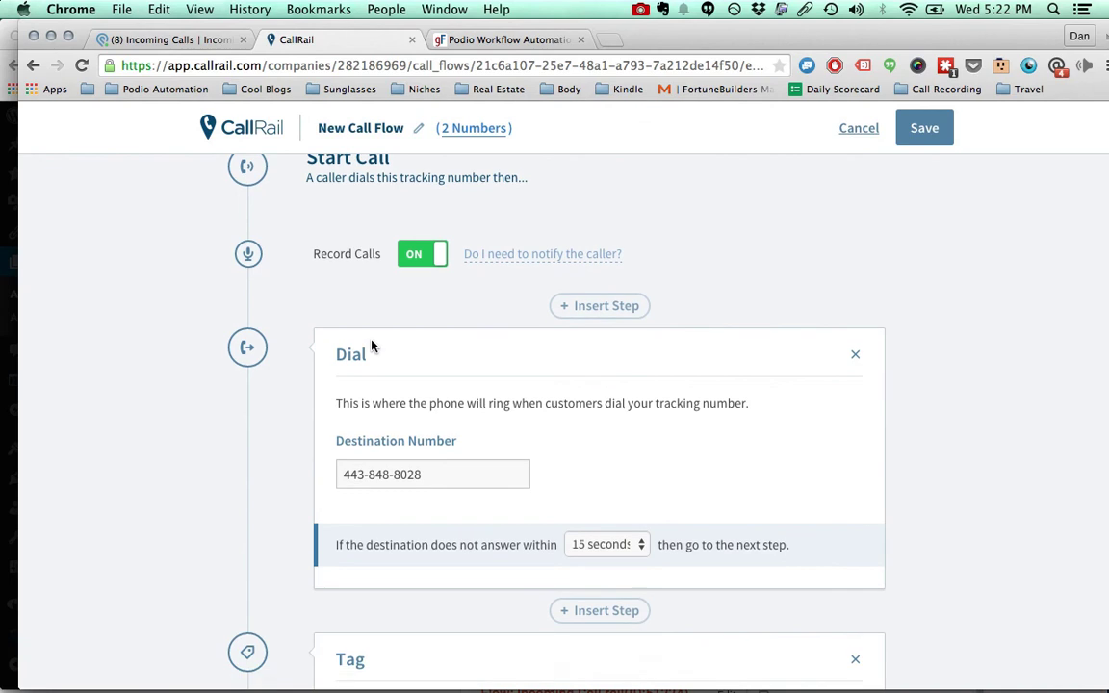
scroll(372, 345, down, 1)
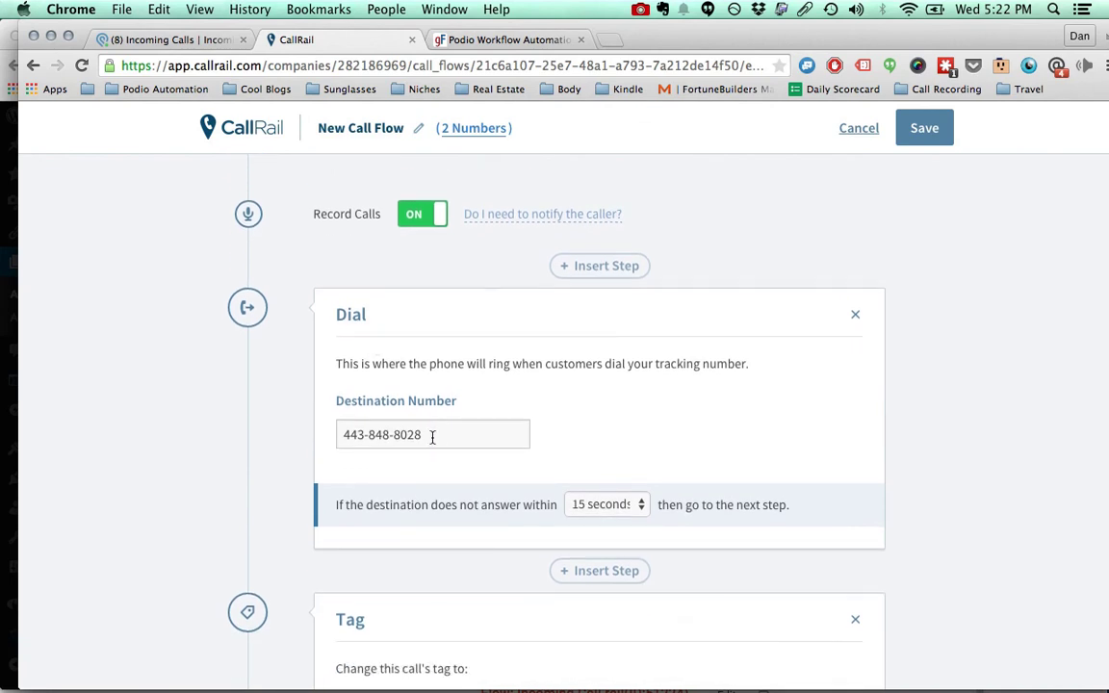
drag(433, 436, 324, 437)
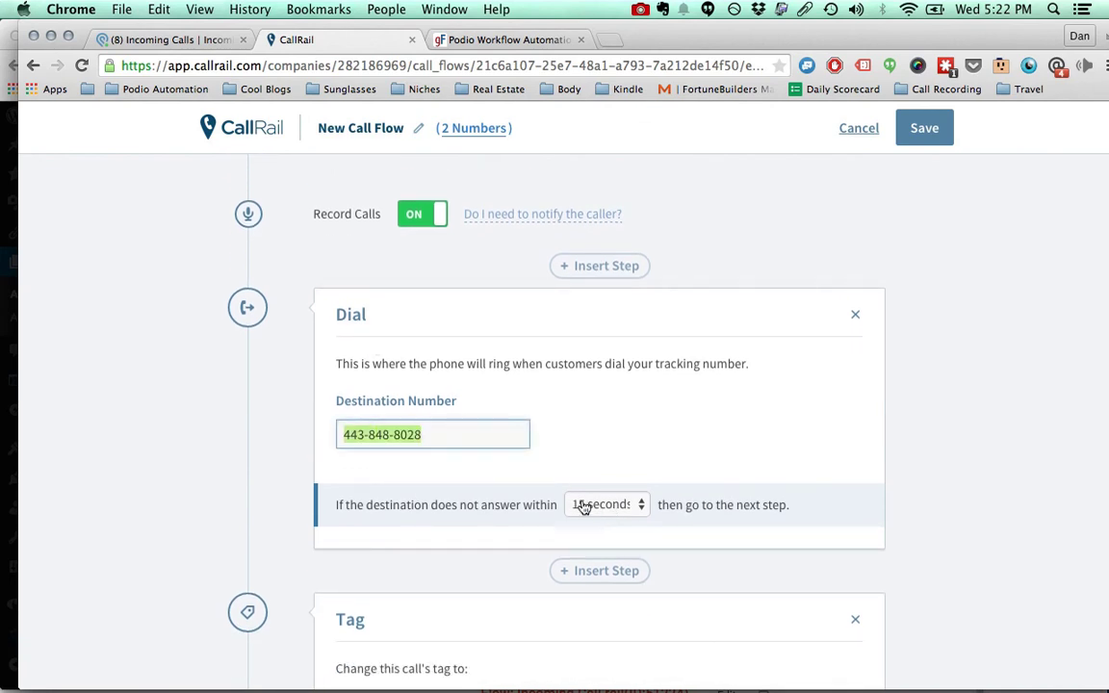
Step: Delete just the Dial step and just the Tag step from New Call Flow, keeping the Voicemail step
scroll(575, 506, down, 5)
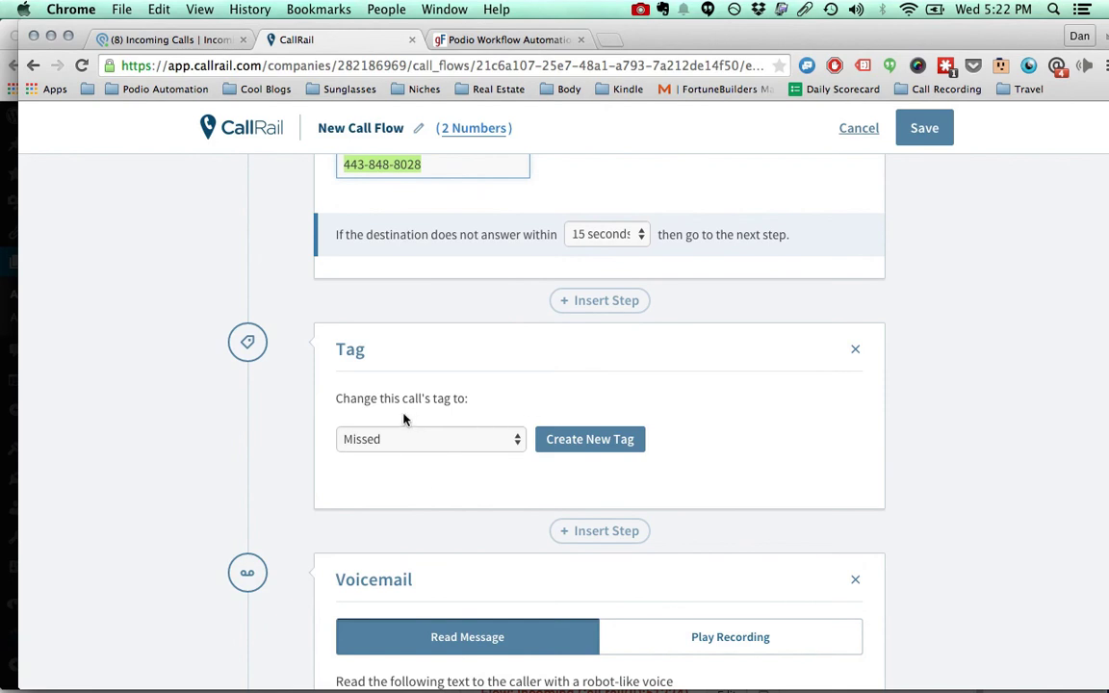
scroll(404, 419, down, 5)
scroll(408, 429, up, 7)
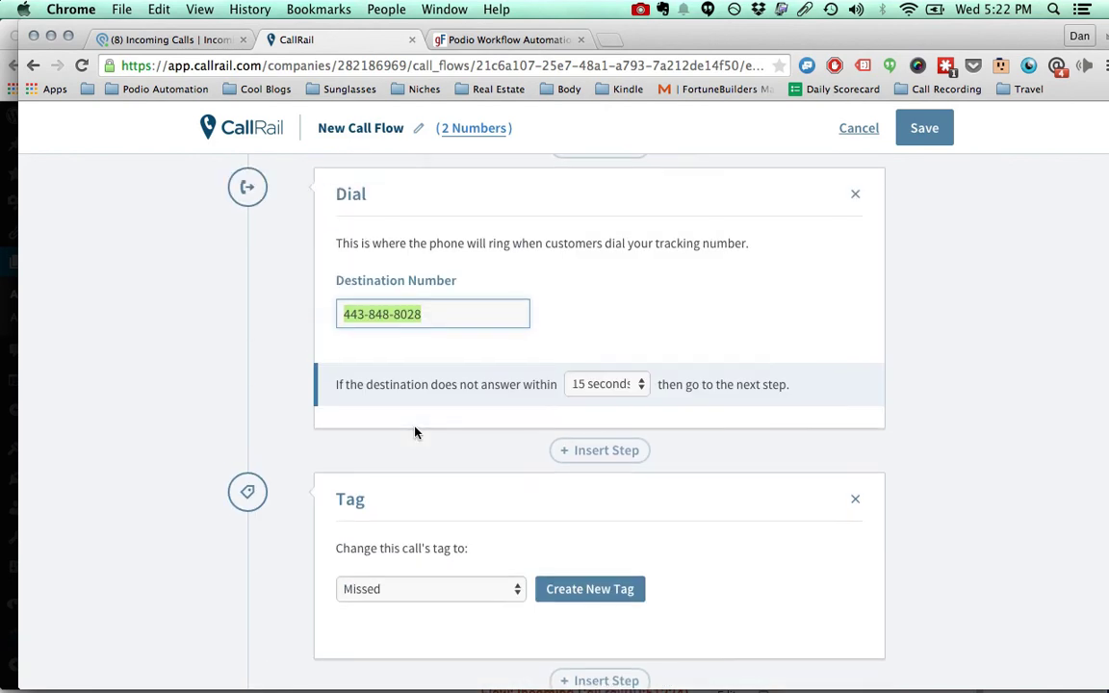
scroll(415, 433, down, 2)
scroll(352, 409, up, 5)
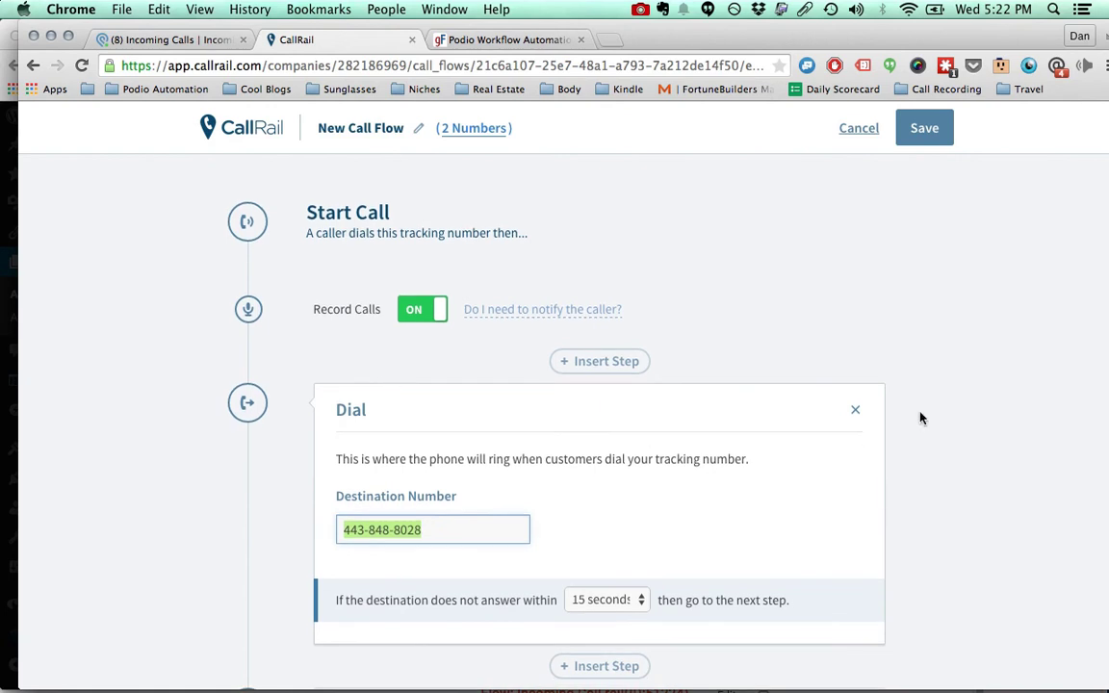
click(855, 410)
click(429, 270)
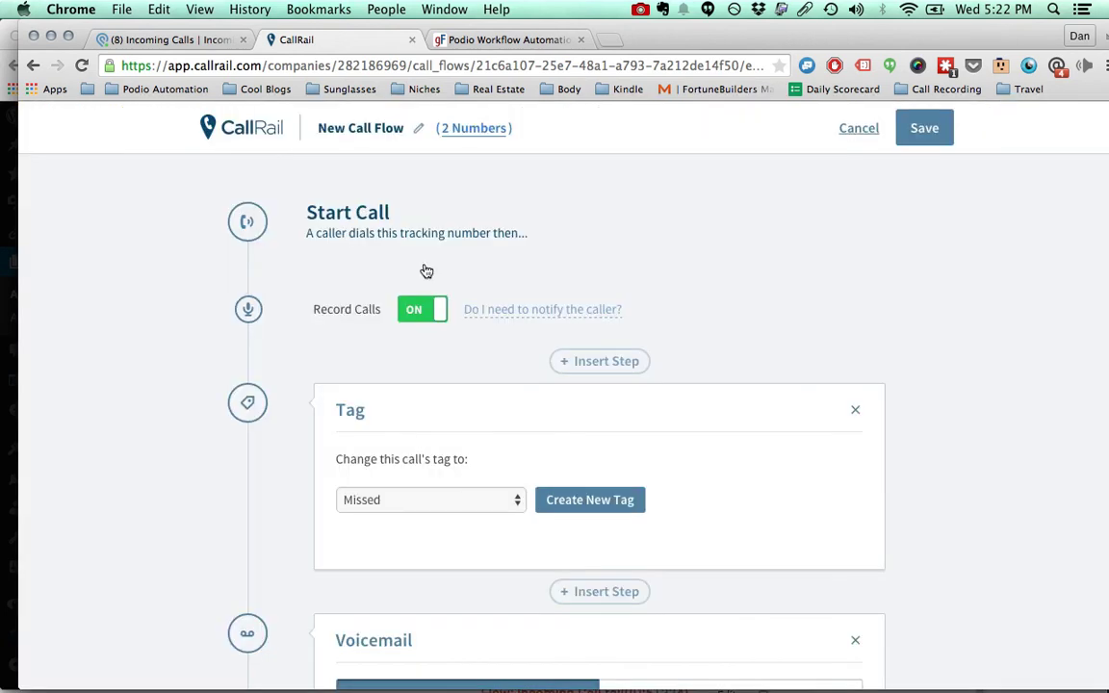
click(855, 409)
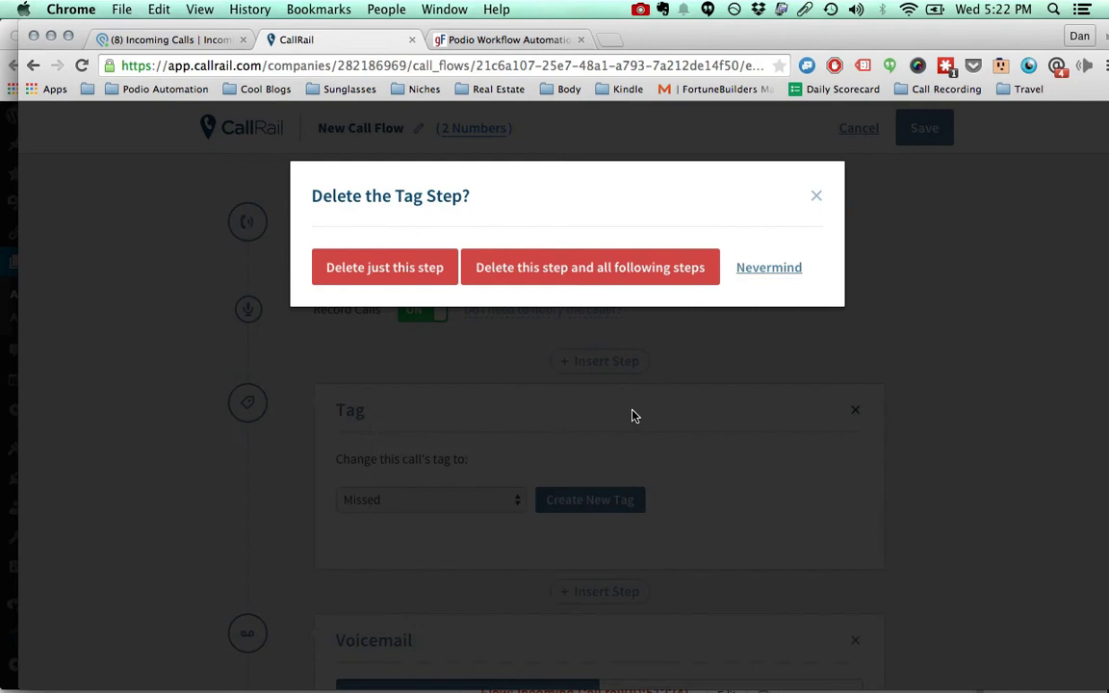
click(406, 278)
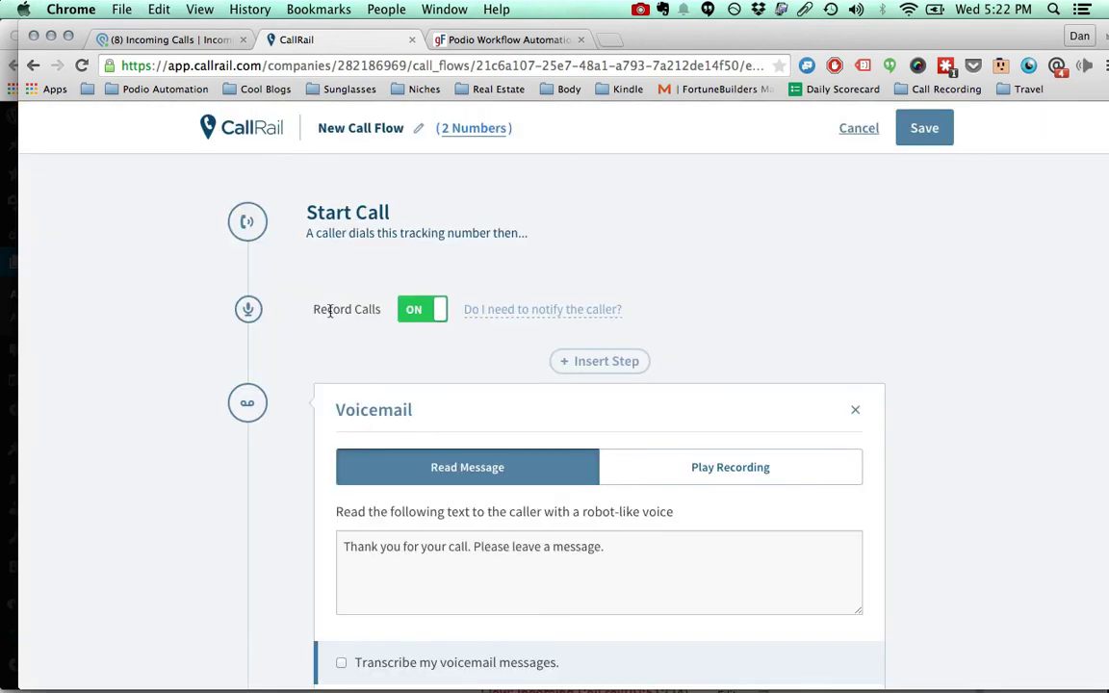
Step: Switch the Voicemail step's greeting from reading a message to Play Recording
scroll(529, 339, down, 3)
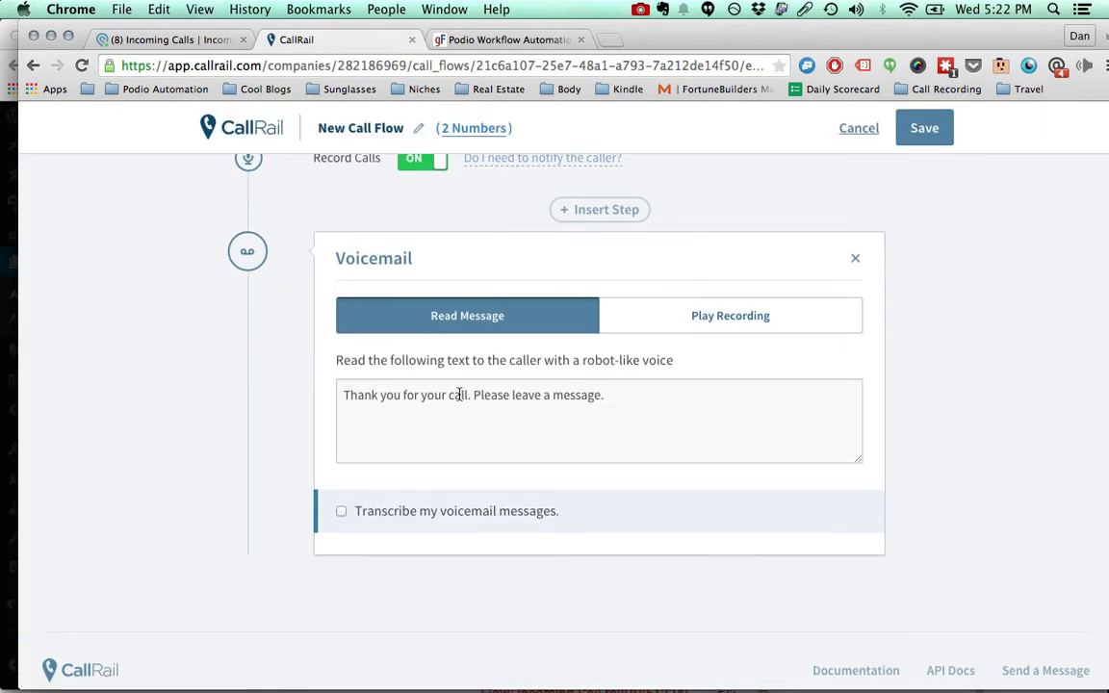
scroll(459, 394, up, 3)
scroll(459, 395, down, 4)
scroll(459, 394, up, 3)
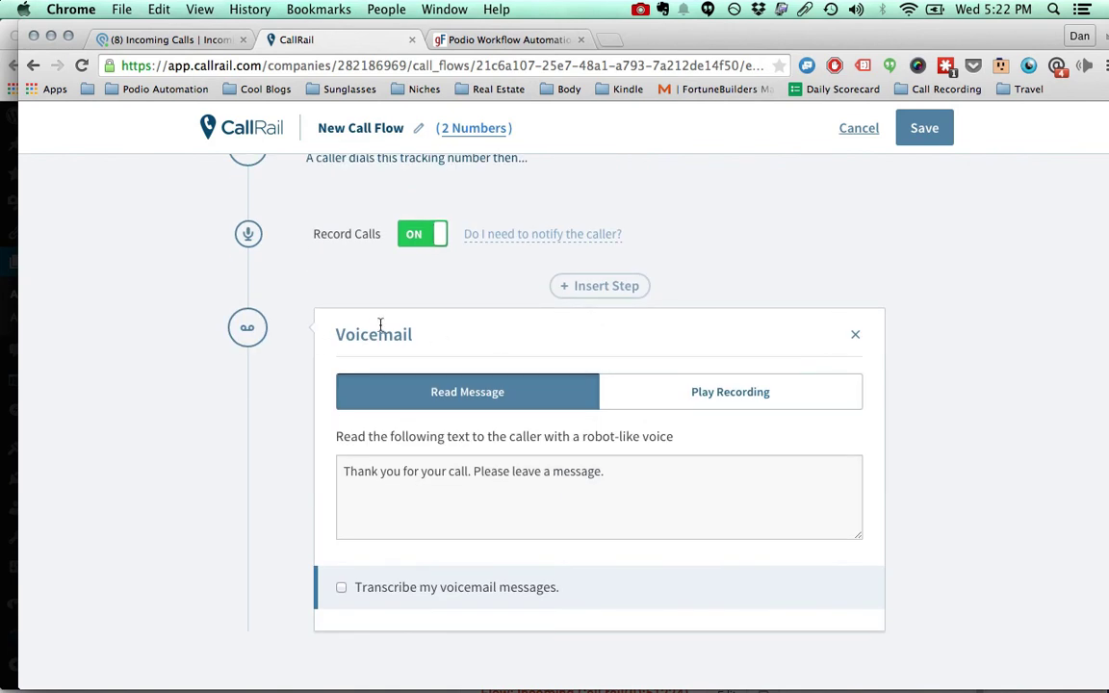
click(716, 411)
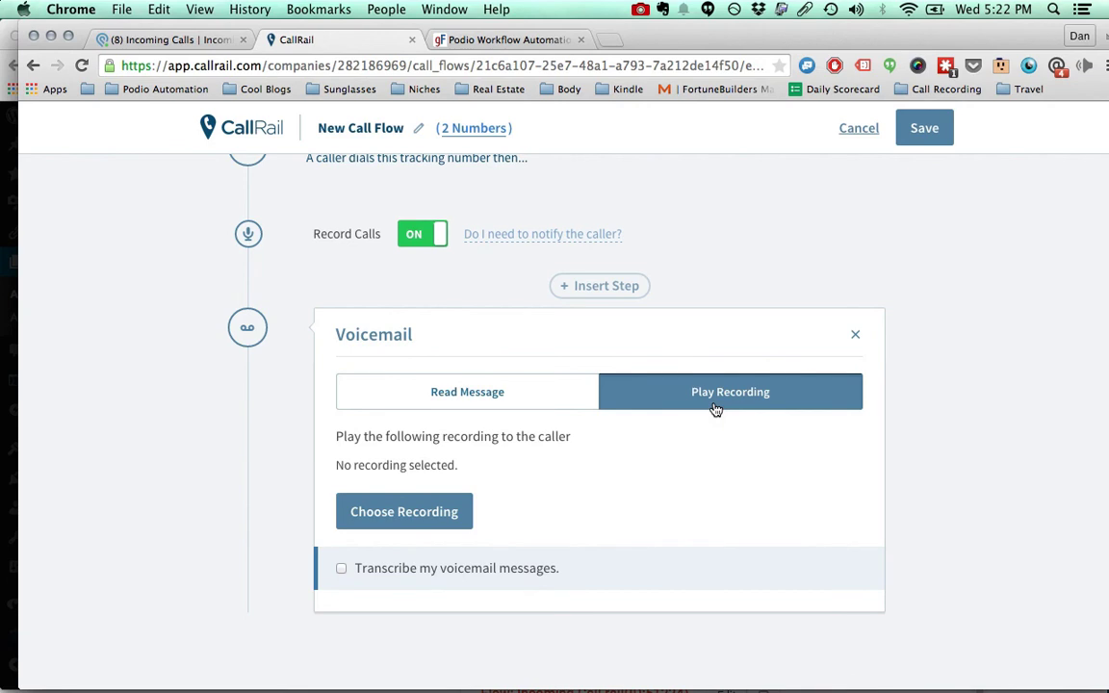
scroll(528, 490, down, 1)
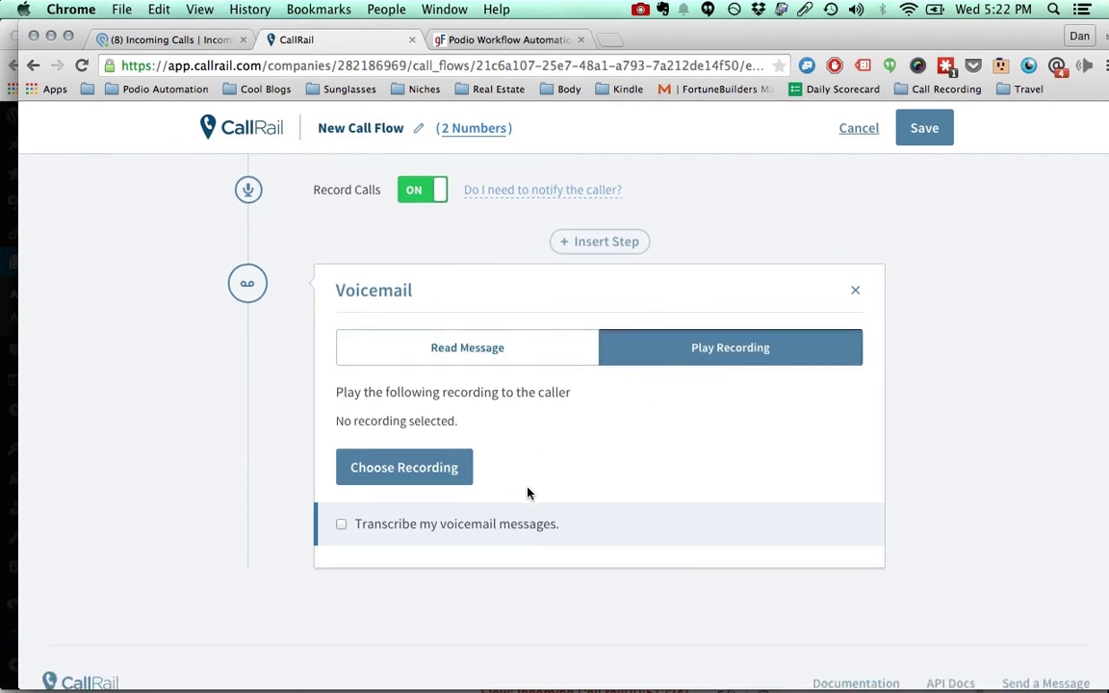
Step: Open file selection for a voicemail recording, cancel it, and exit the call flow builder without saving
click(416, 472)
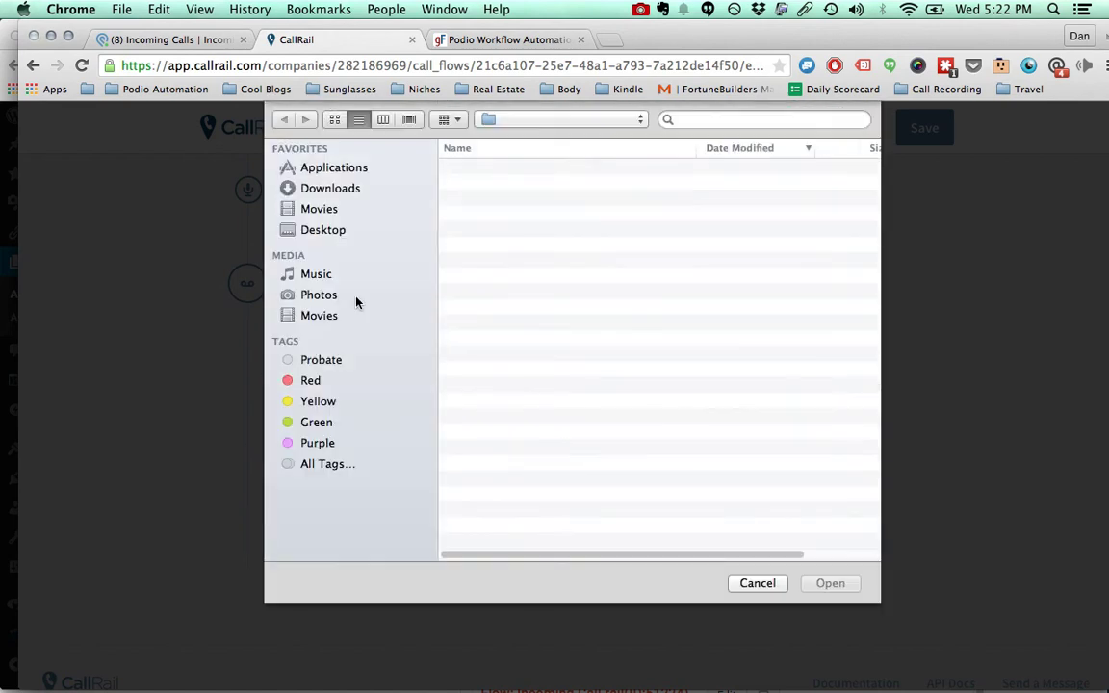
click(757, 583)
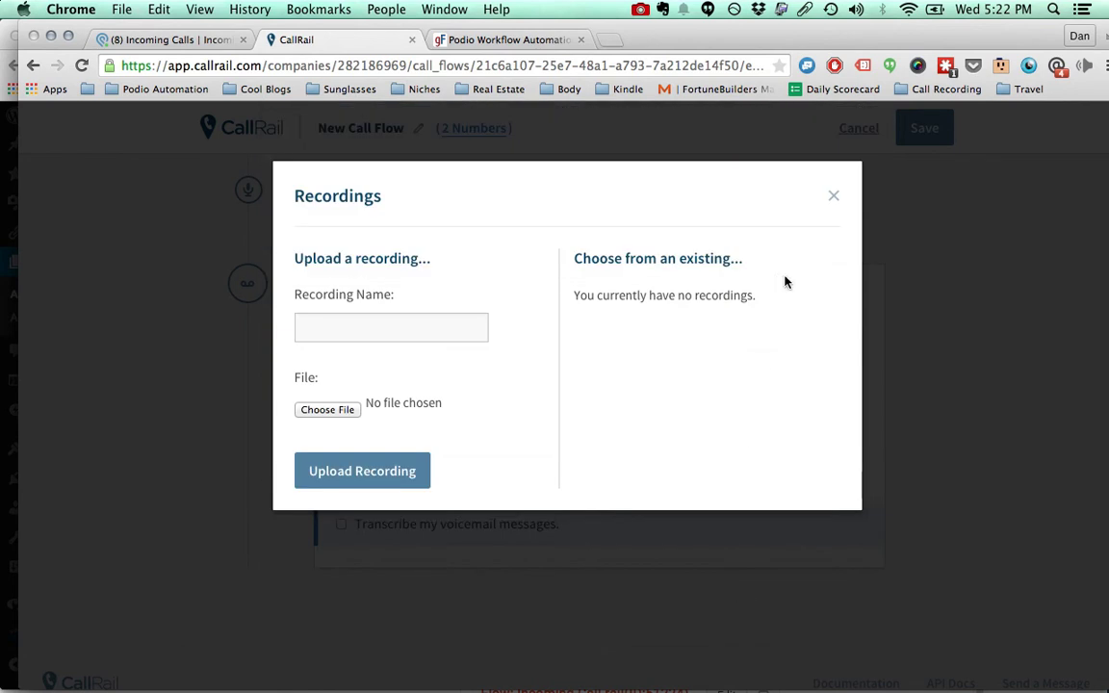
click(834, 198)
scroll(603, 308, up, 3)
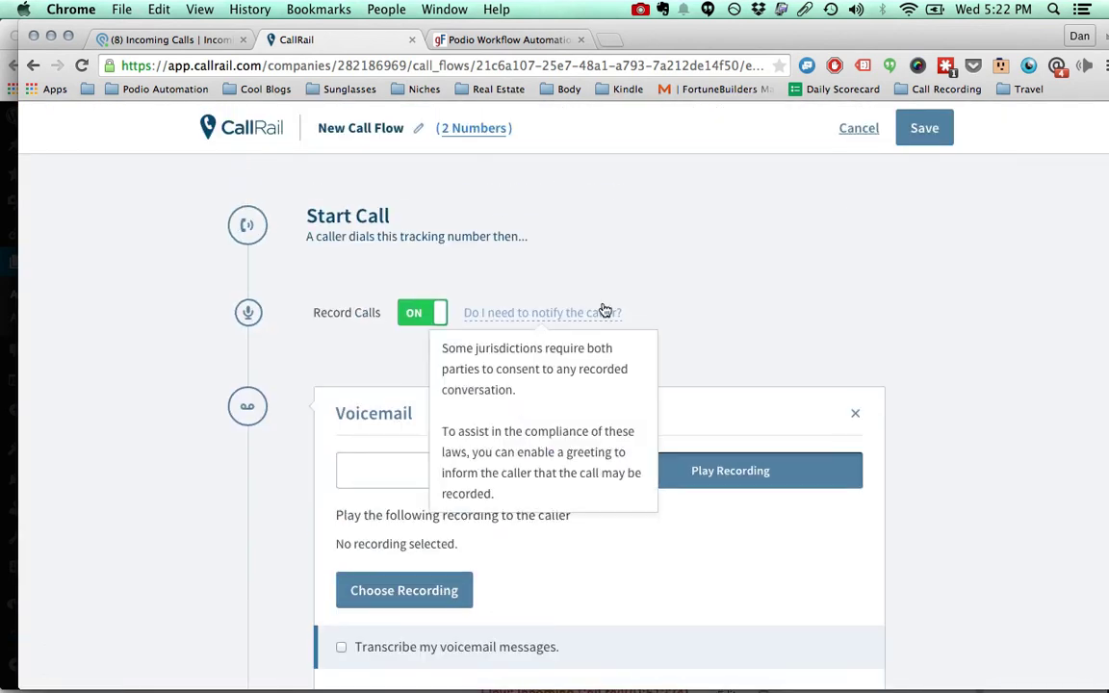
click(869, 129)
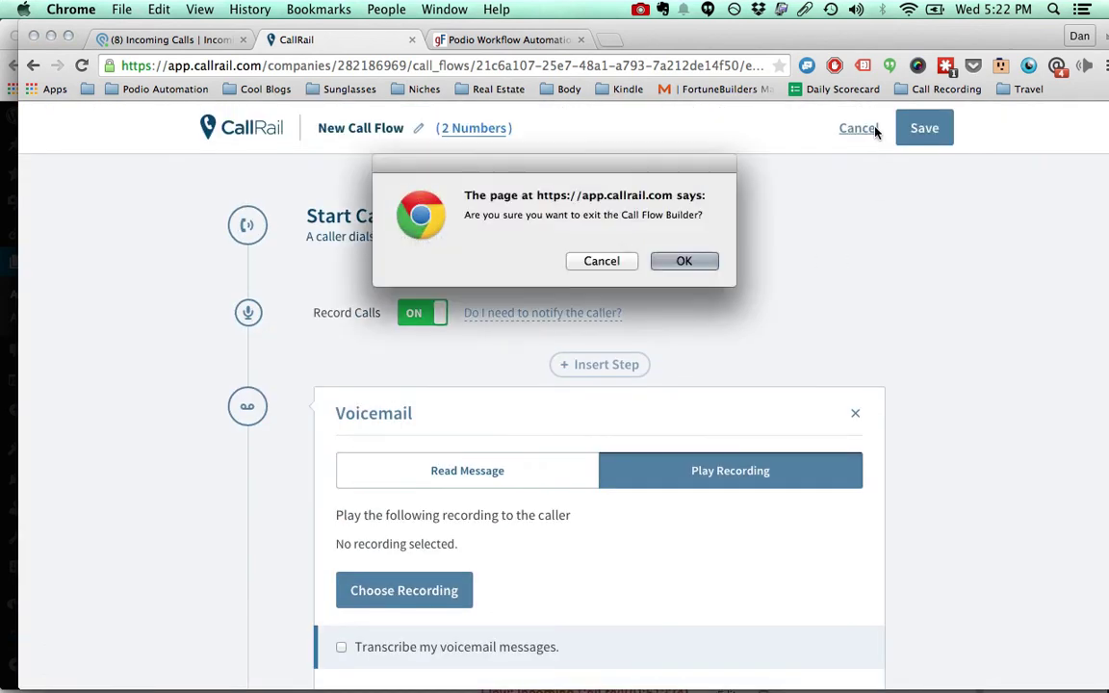
click(669, 259)
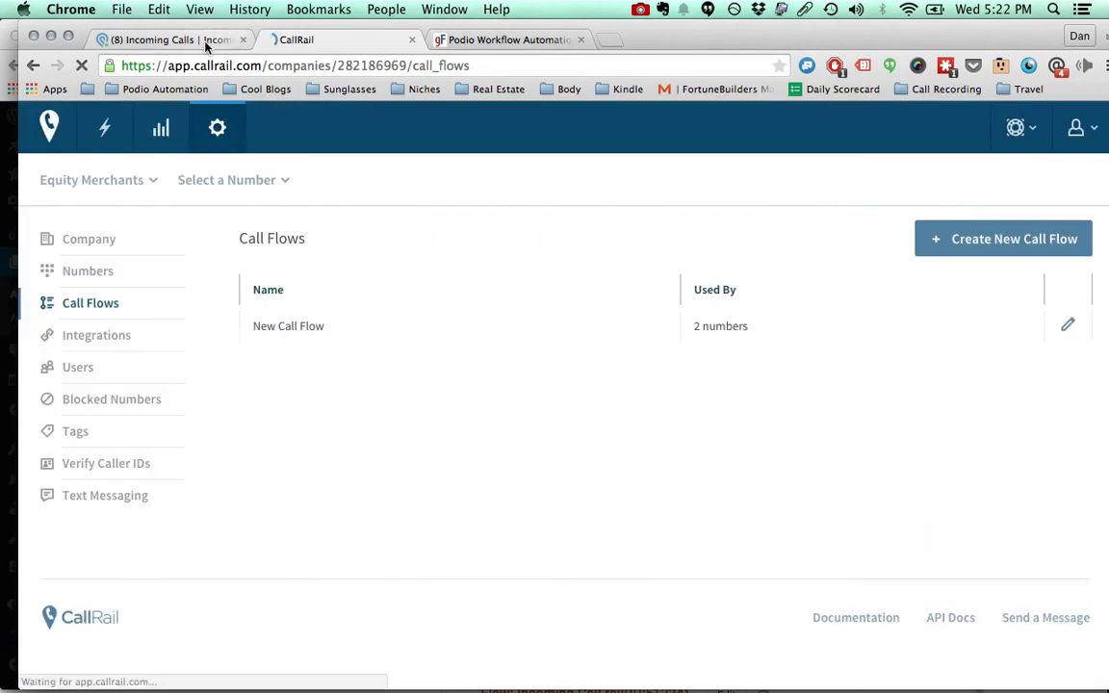
Step: Switch to Podio, look over the Incoming Calls items, and open Seller Leads in the Master Template- Wholesale Deals workspace
click(196, 40)
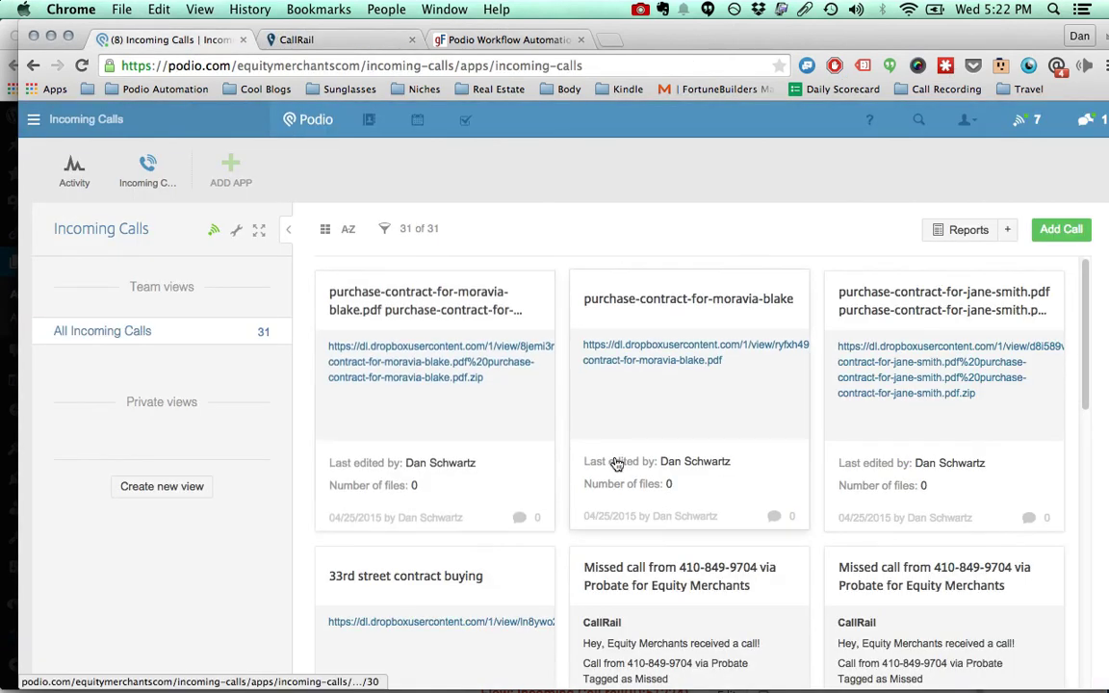
scroll(616, 453, down, 3)
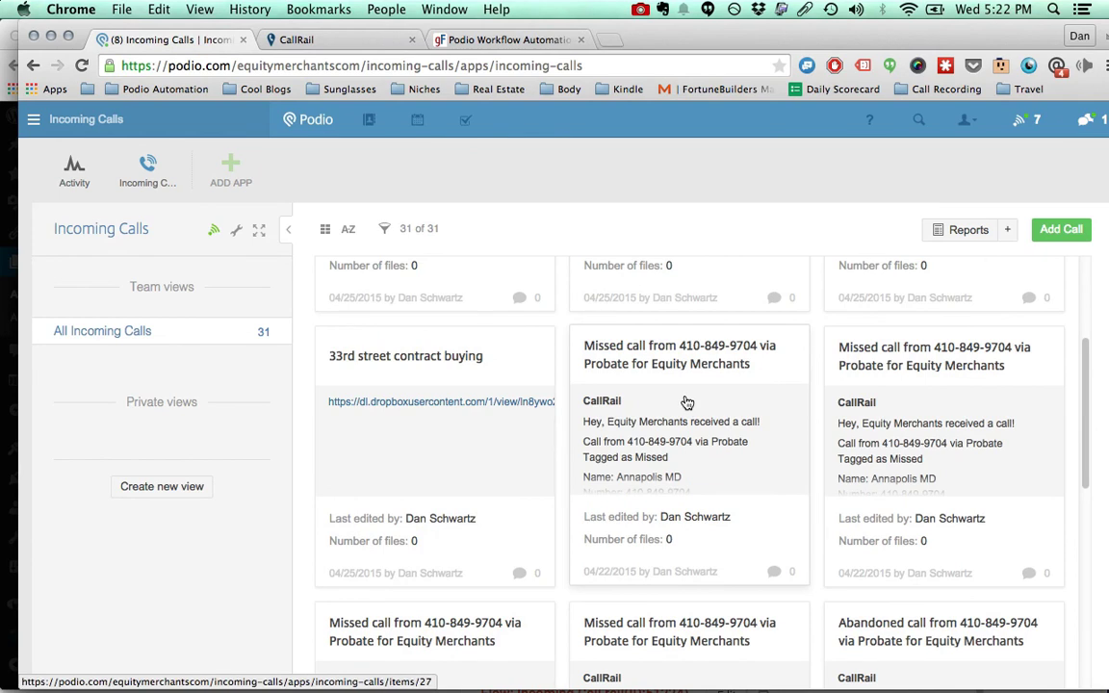
click(141, 117)
click(143, 410)
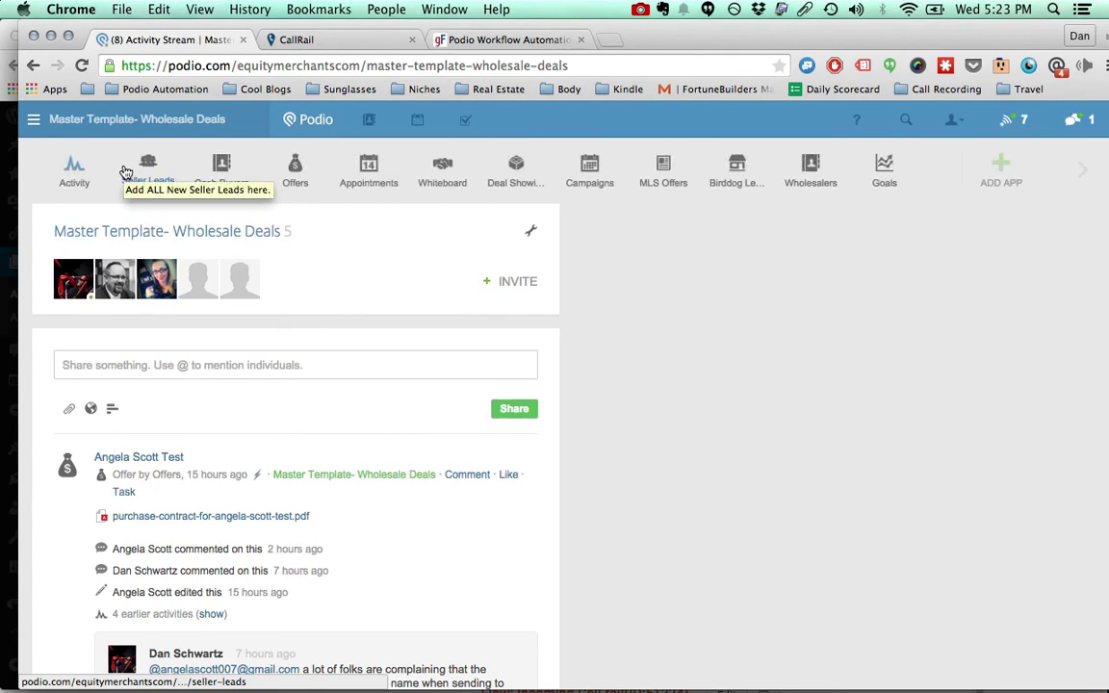
click(148, 169)
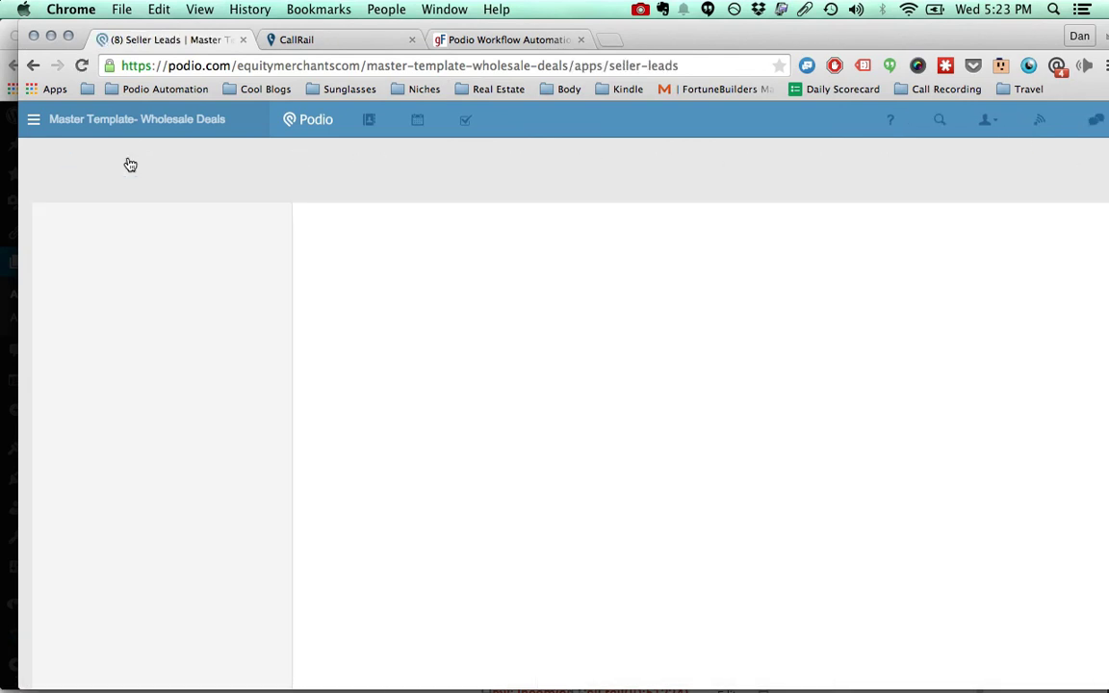
Step: Switch to GlobiFlow and examine the configuration of the Incoming Call to Seller Lead flow
click(477, 41)
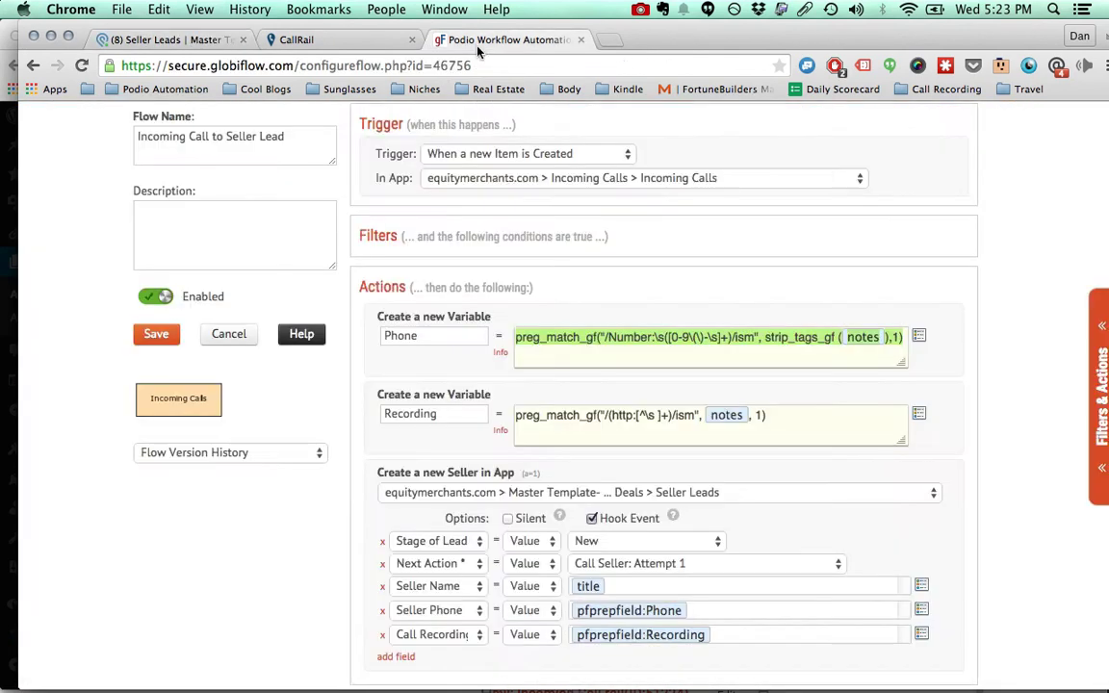
scroll(448, 306, up, 3)
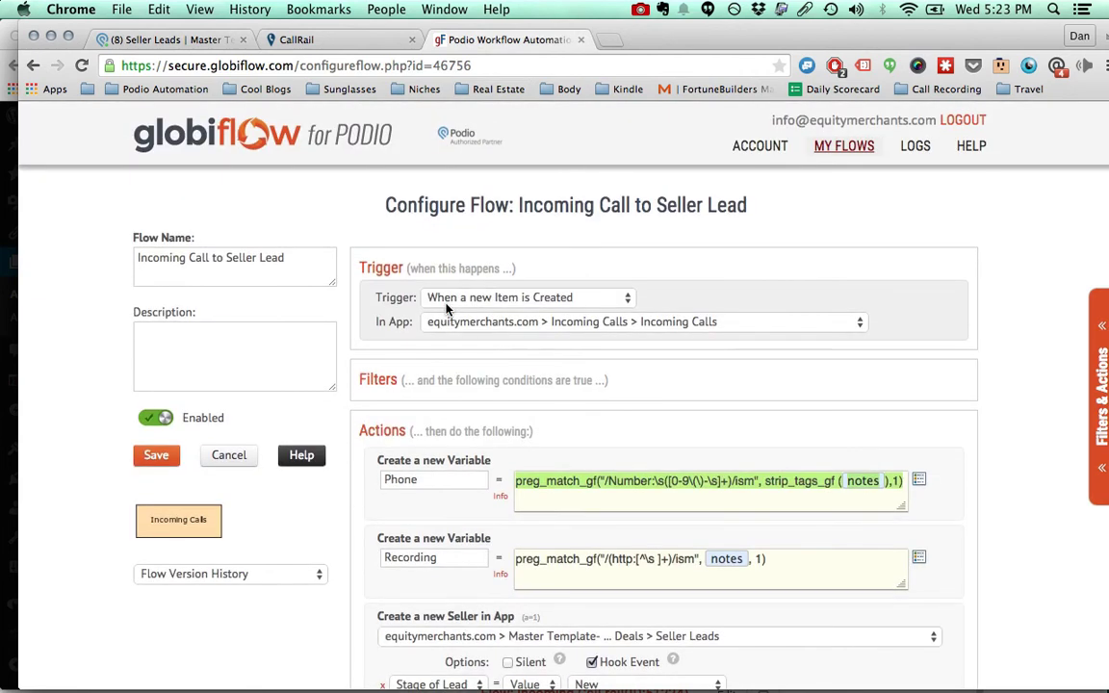
scroll(460, 239, down, 2)
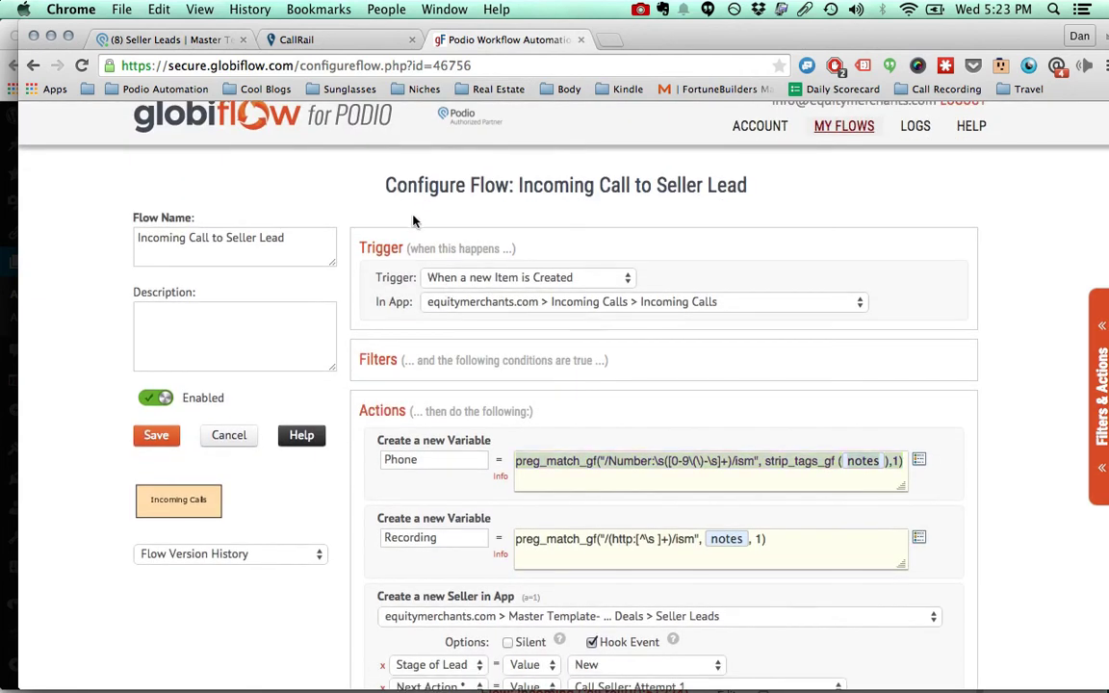
scroll(371, 195, down, 1)
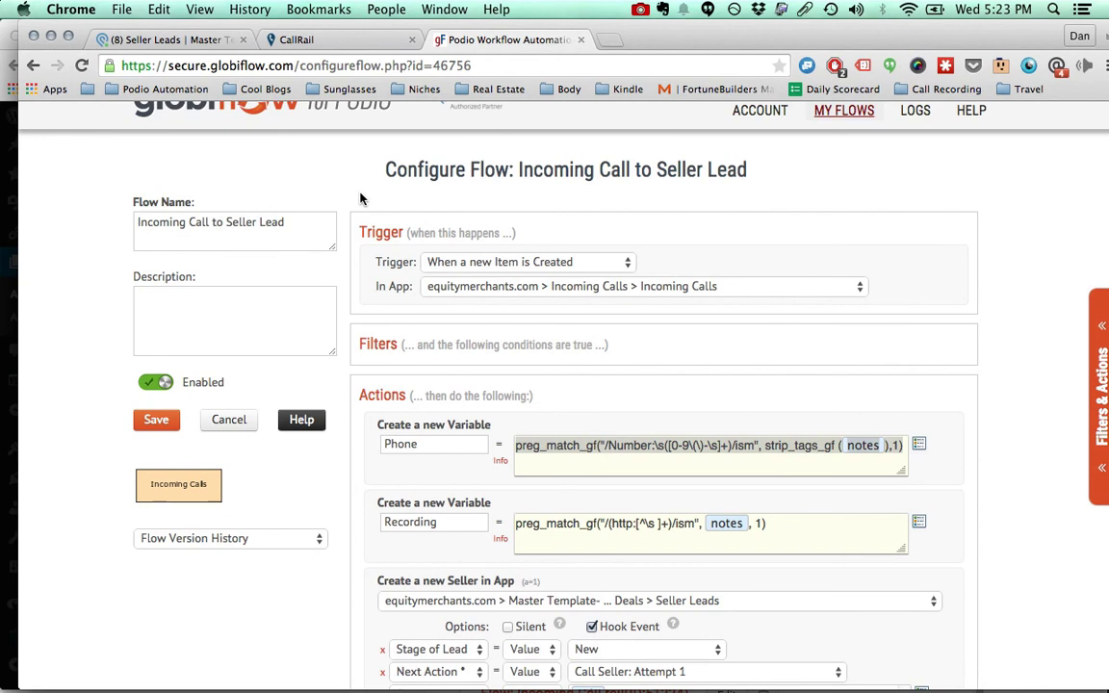
scroll(318, 196, down, 1)
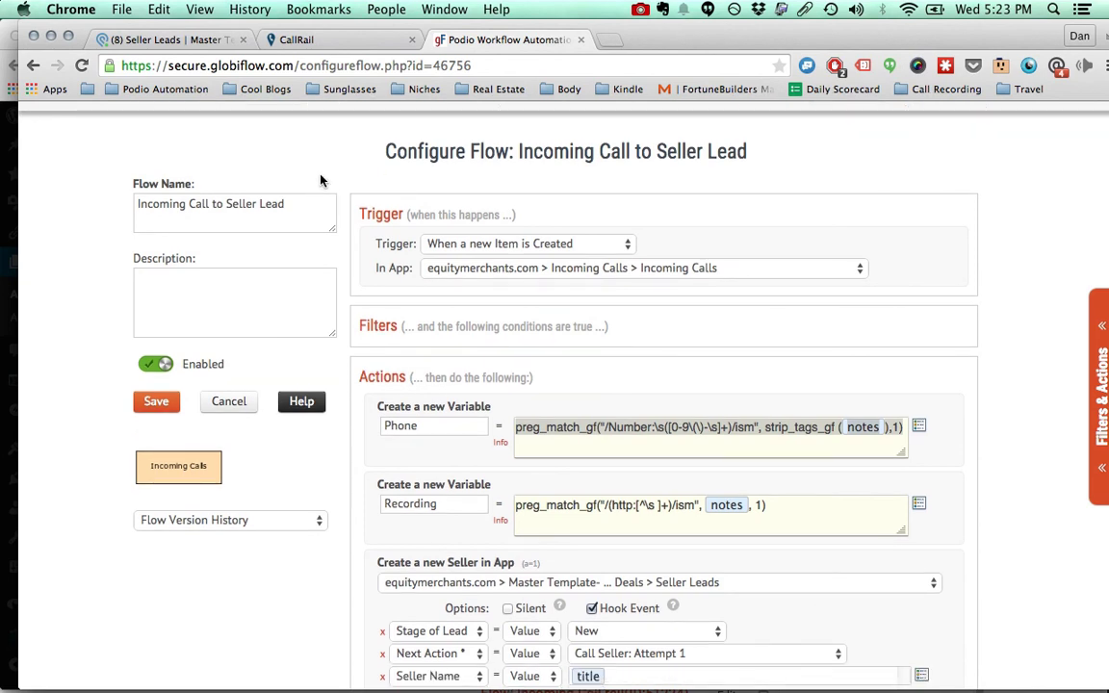
scroll(321, 180, up, 2)
scroll(322, 180, down, 1)
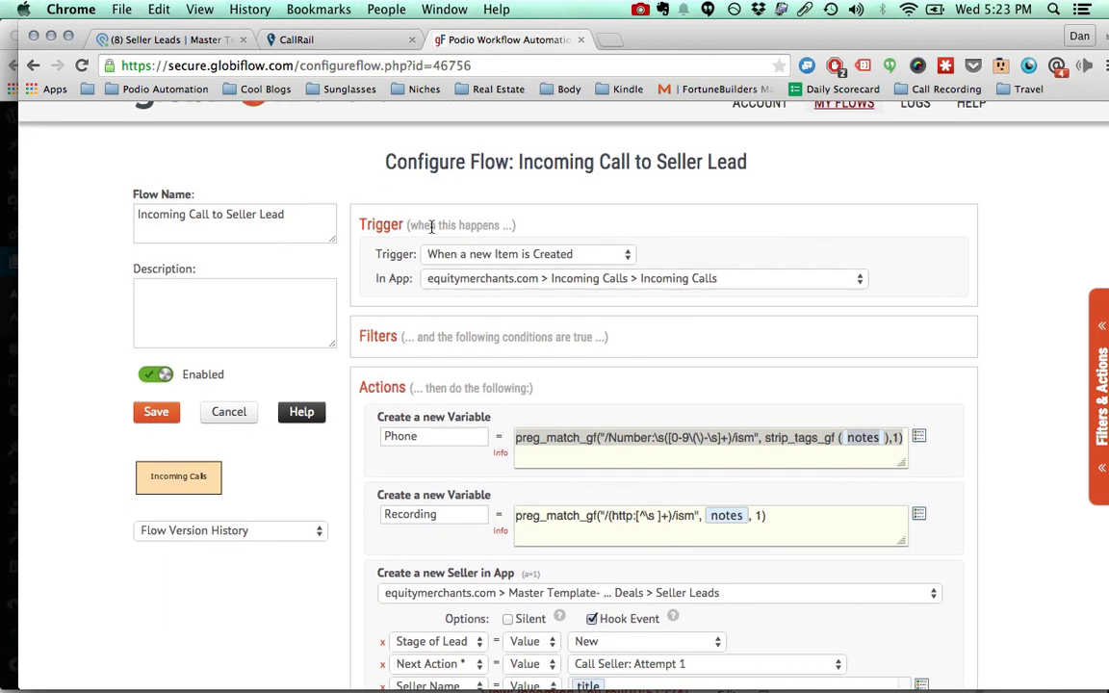
Step: Check the flow's trigger app, Incoming Calls, and its trigger type, When a new Item is Created
click(660, 283)
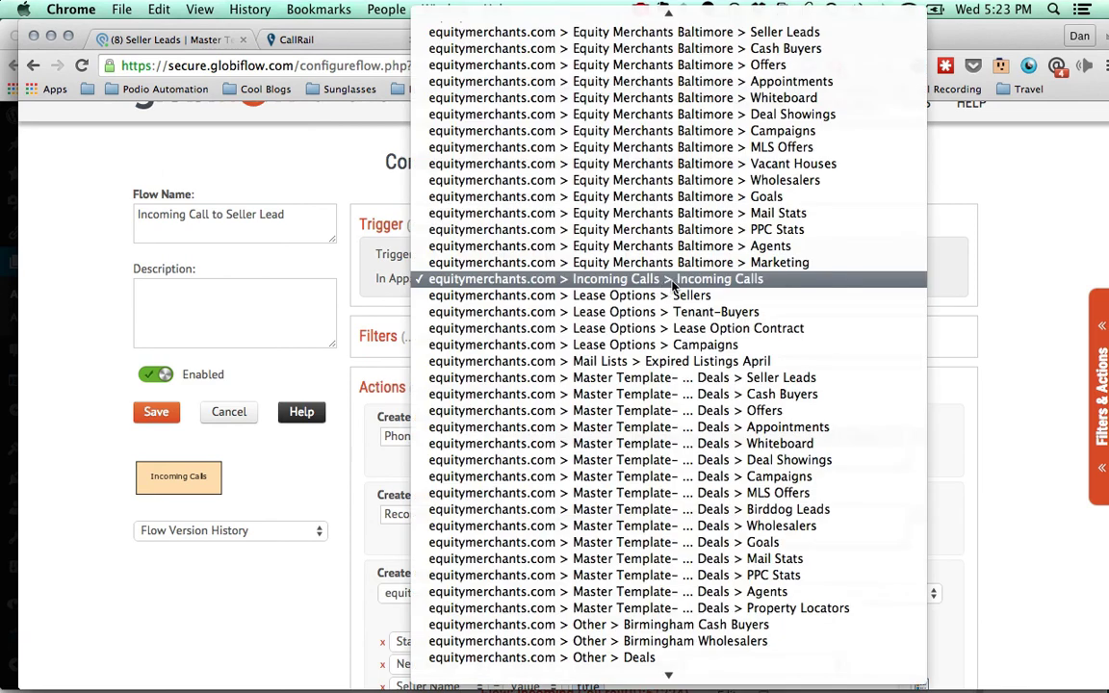
click(646, 280)
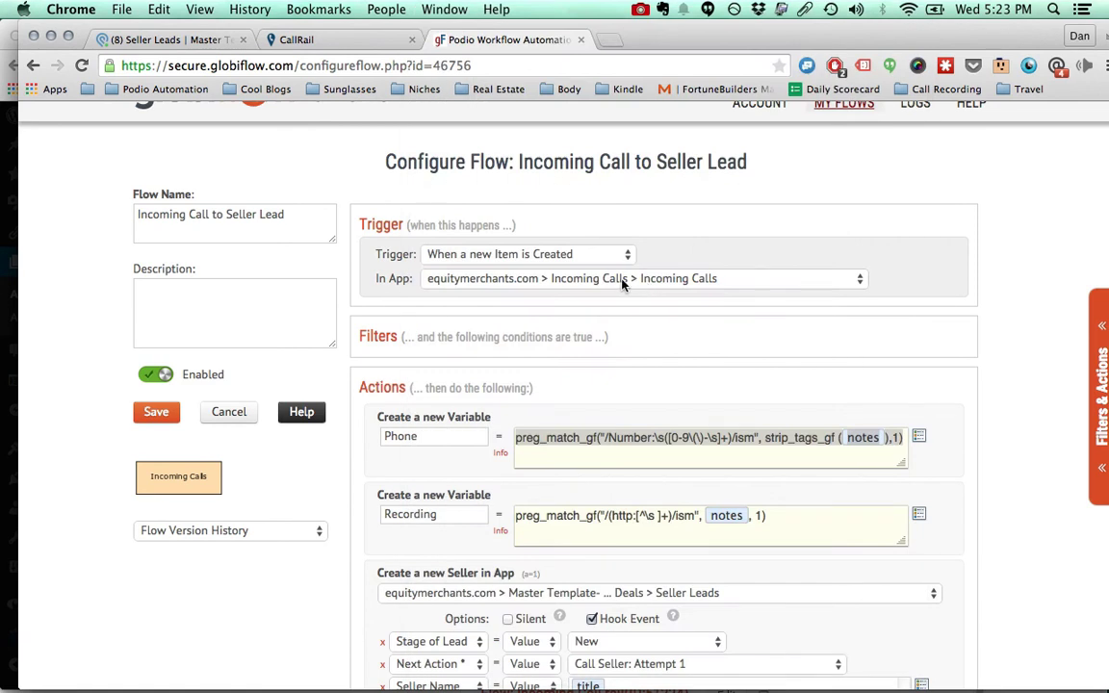
click(453, 254)
click(486, 257)
Step: Add a Custom Variable / Calc action to the flow as a demonstration and remove the empty variable again
scroll(672, 338, down, 3)
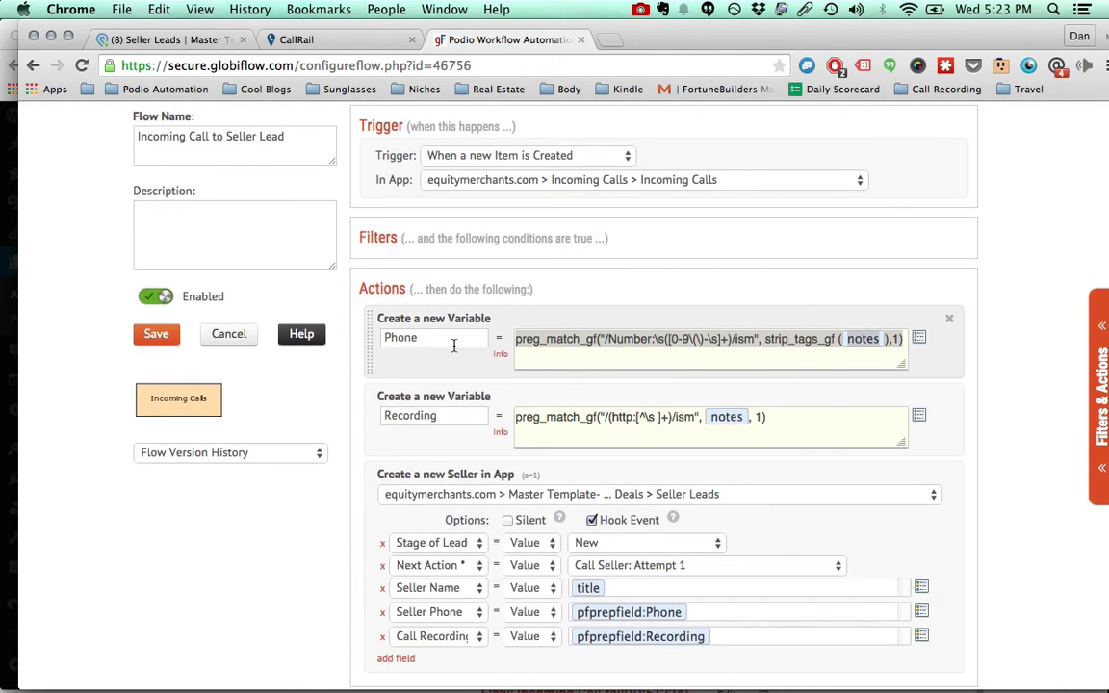
scroll(430, 336, down, 1)
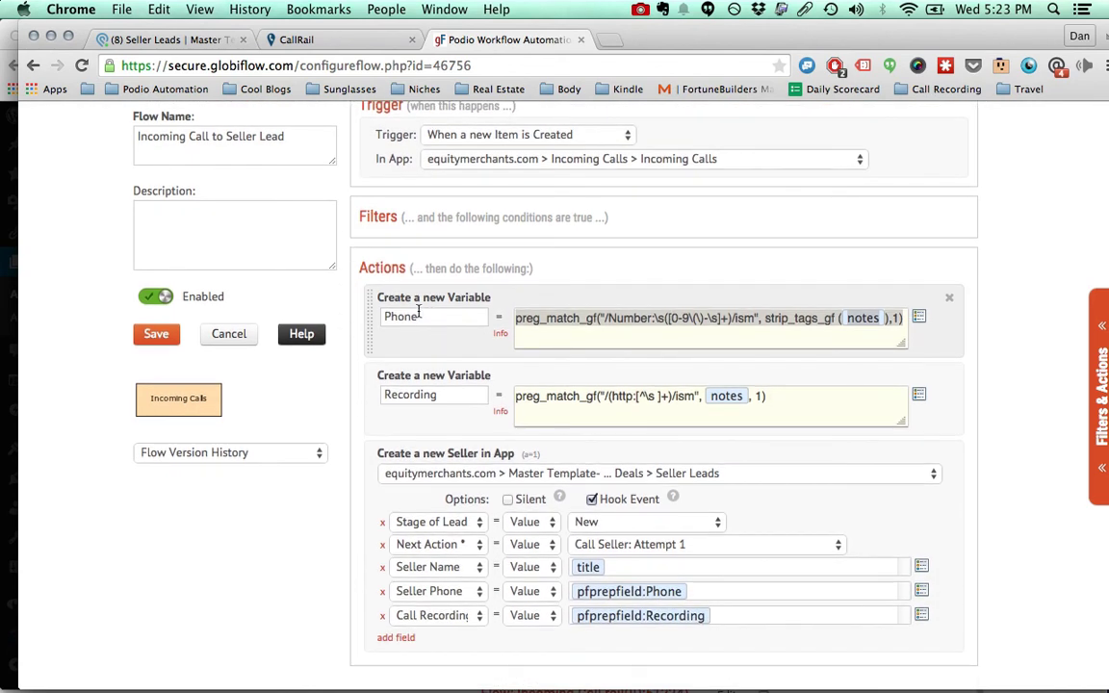
click(1098, 395)
scroll(986, 351, down, 2)
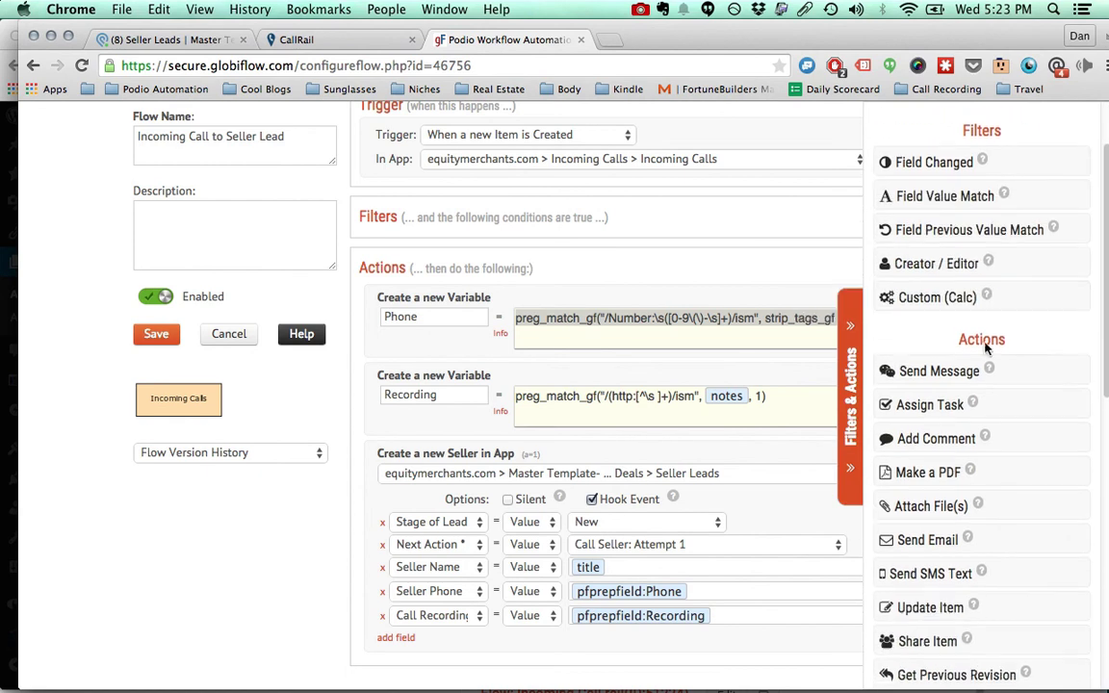
scroll(987, 352, down, 10)
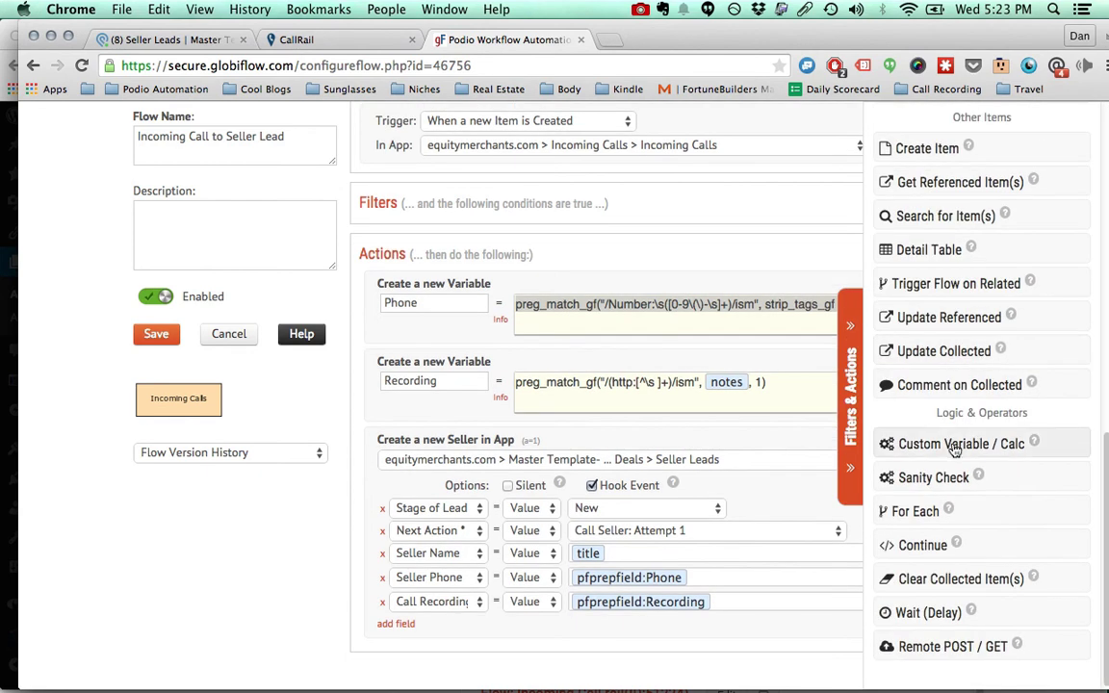
click(953, 446)
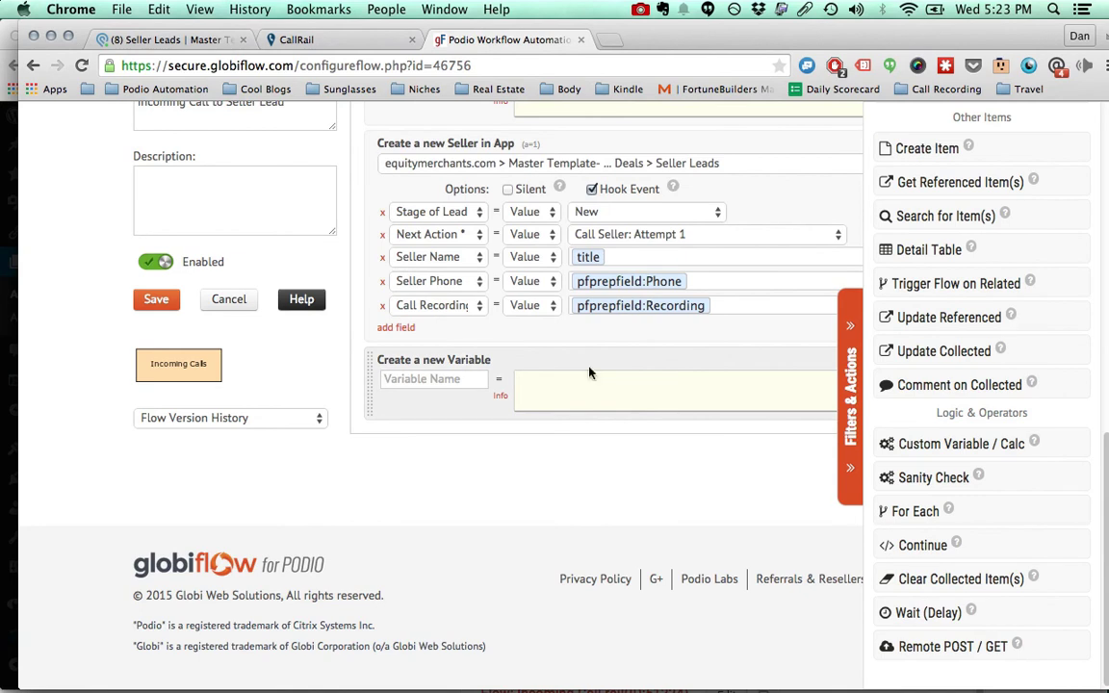
click(850, 370)
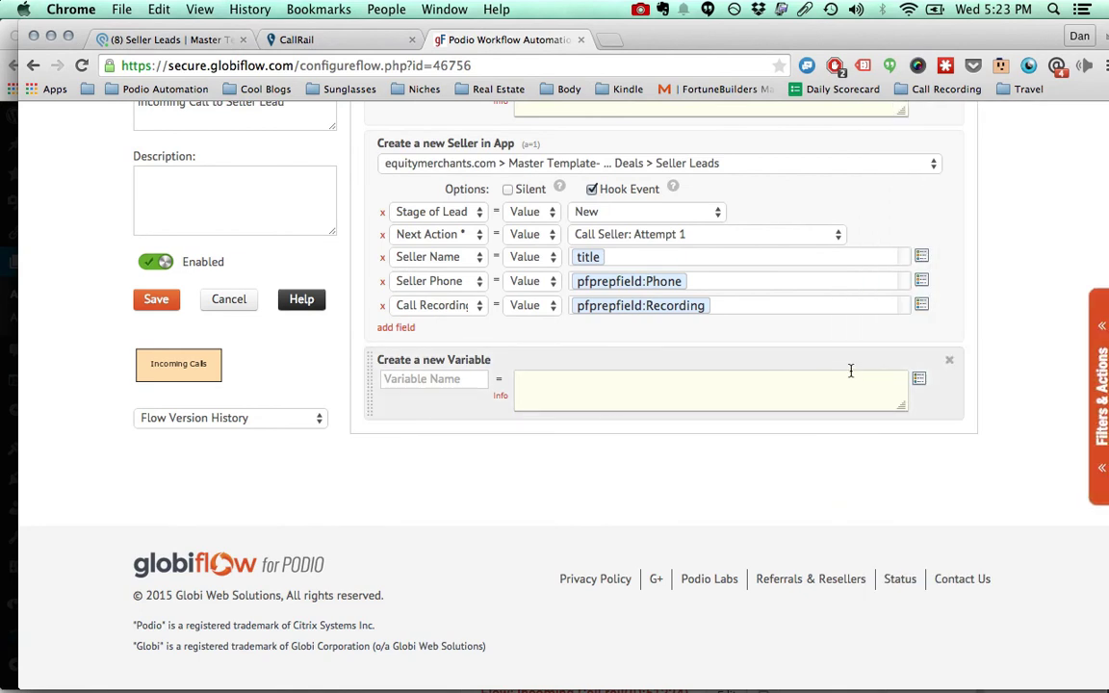
click(951, 364)
Step: Remove the notes token from the Phone variable's formula and reinsert the (Call) Notes token inside strip_tags_gf
scroll(854, 323, up, 5)
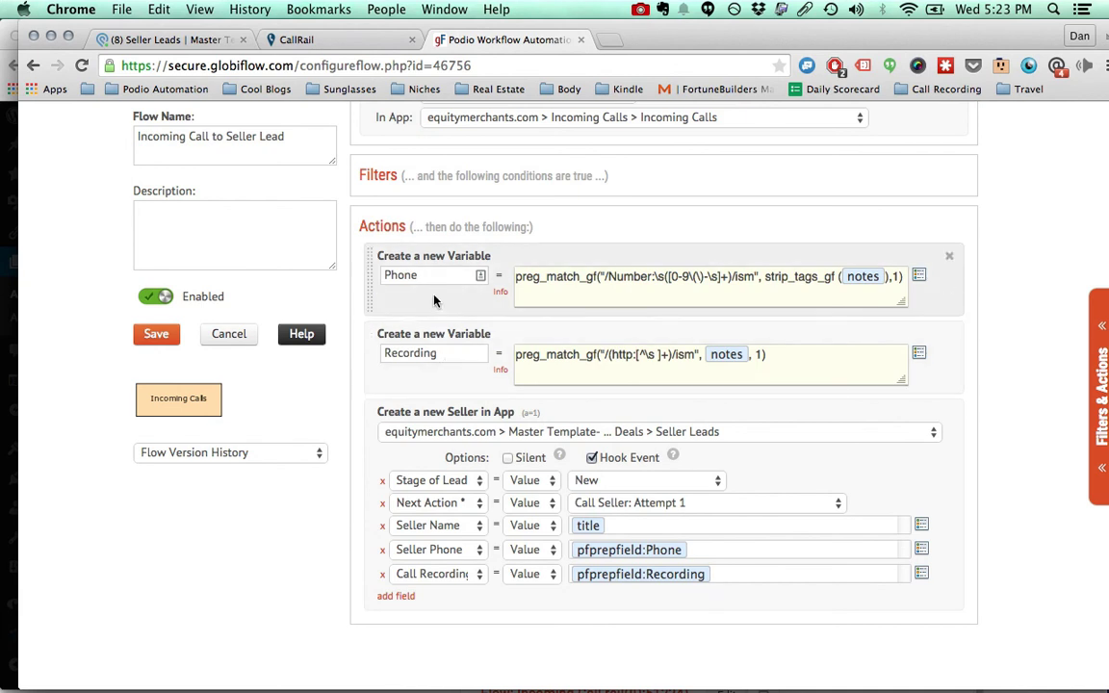
triple_click(561, 276)
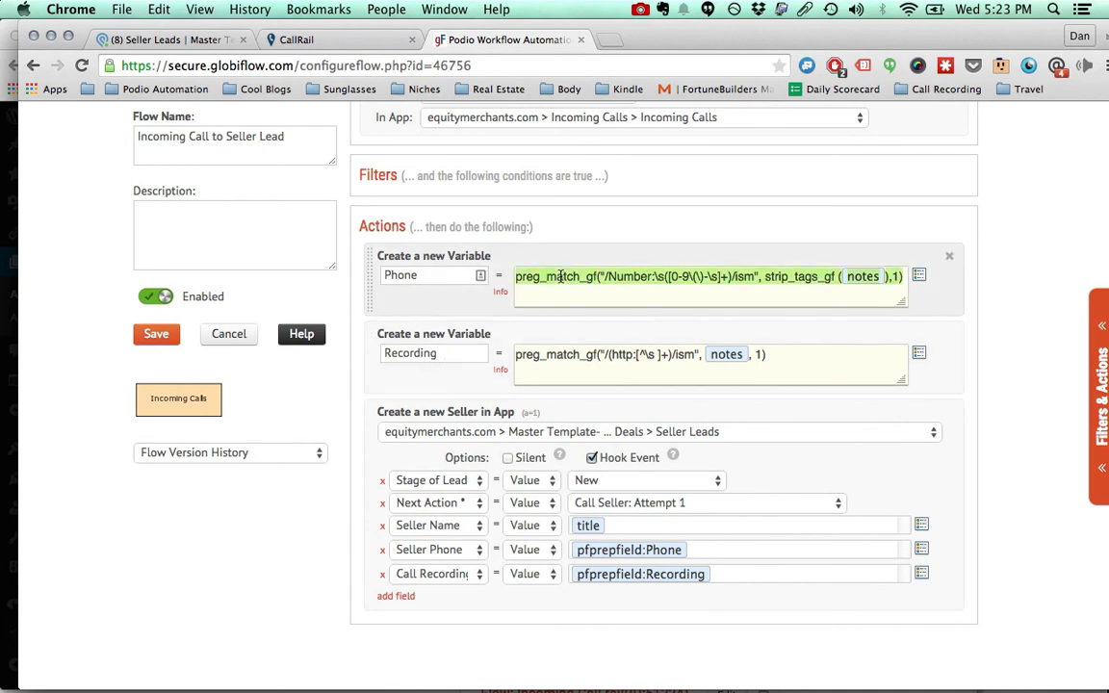
click(563, 277)
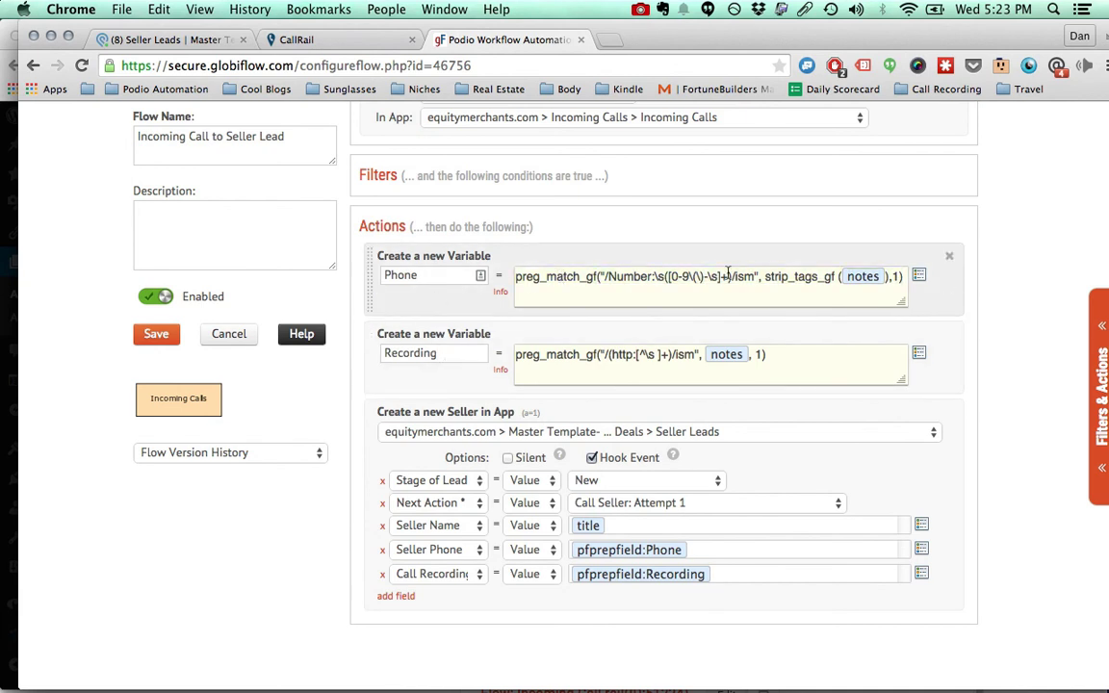
click(883, 277)
key(BackSpace)
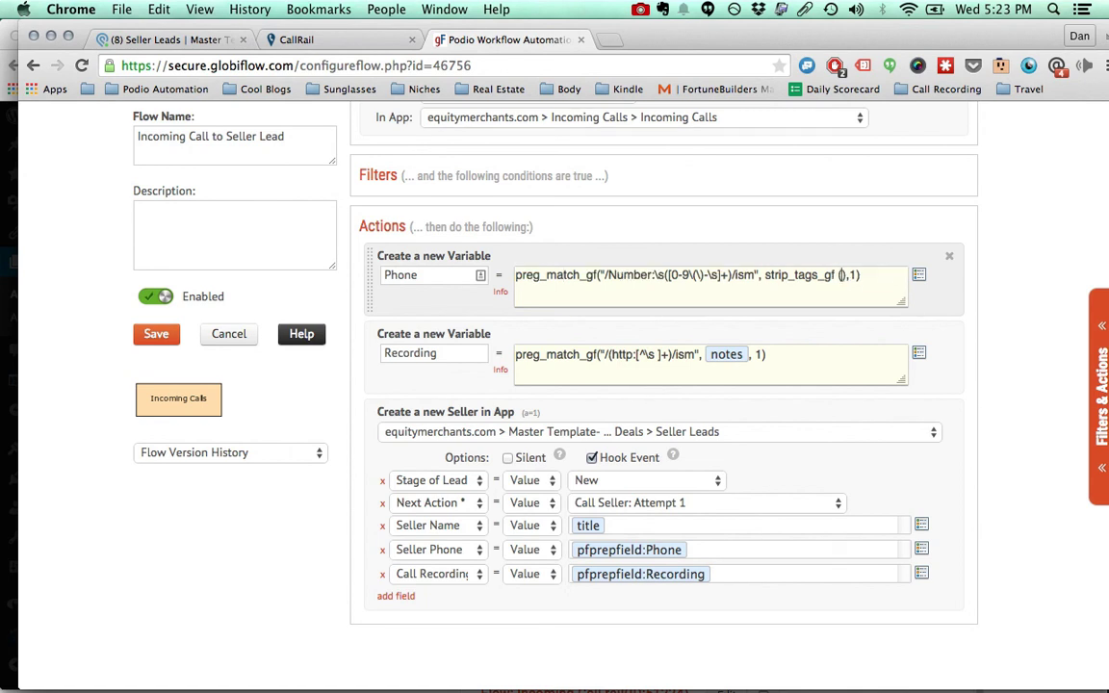
click(919, 277)
click(866, 228)
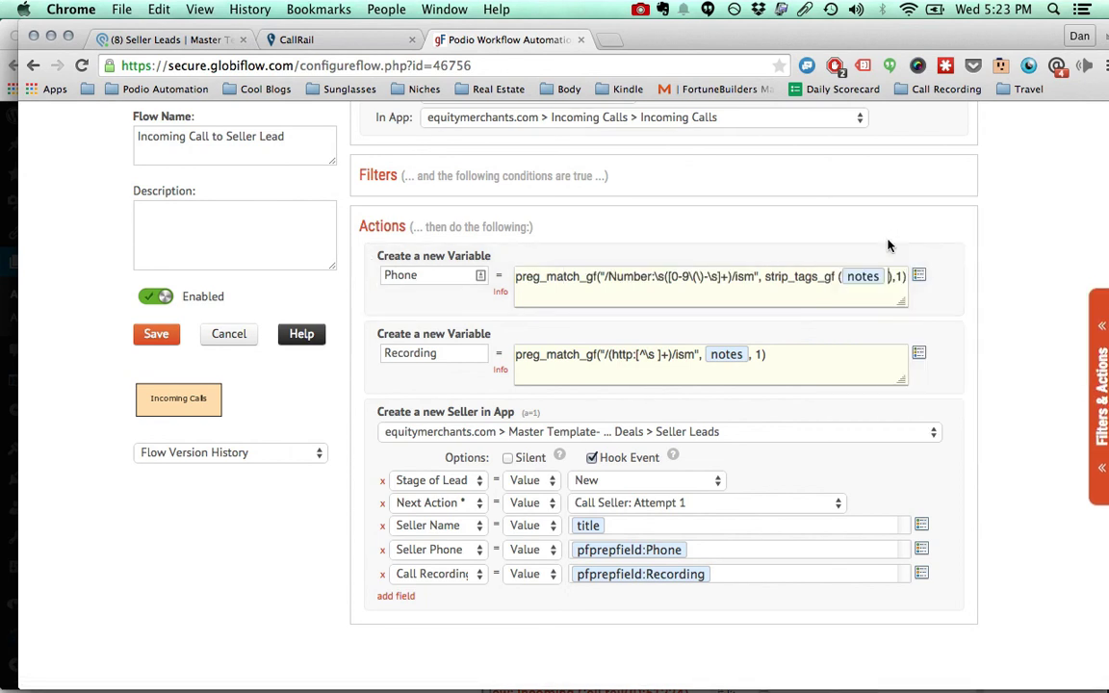
key(BackSpace)
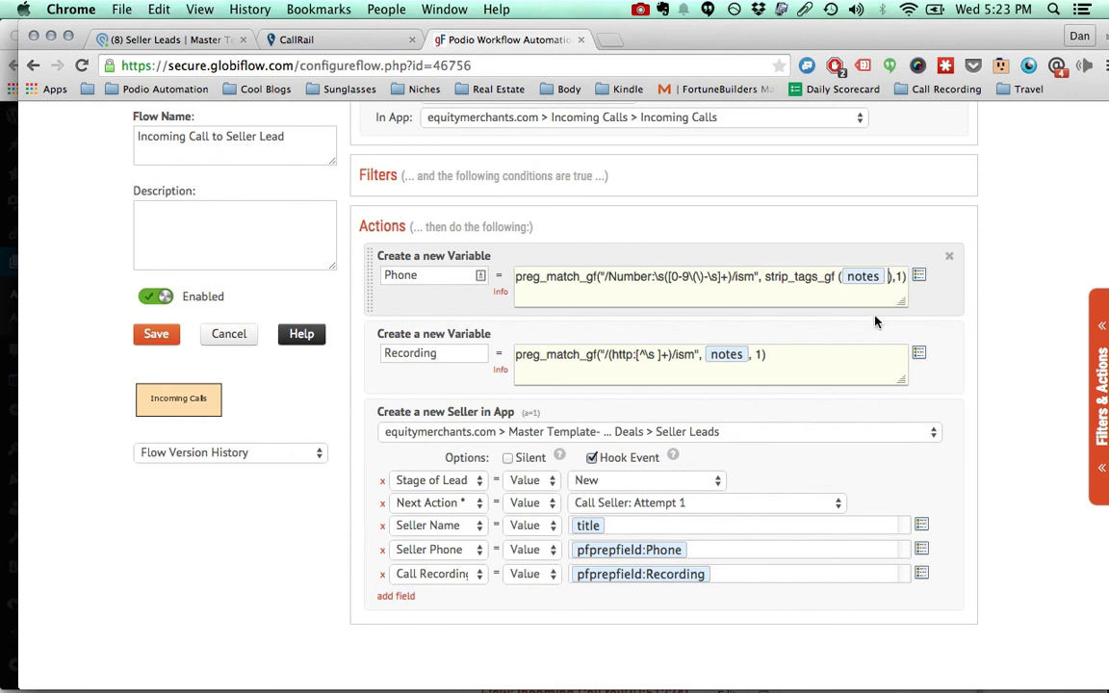
key(BackSpace)
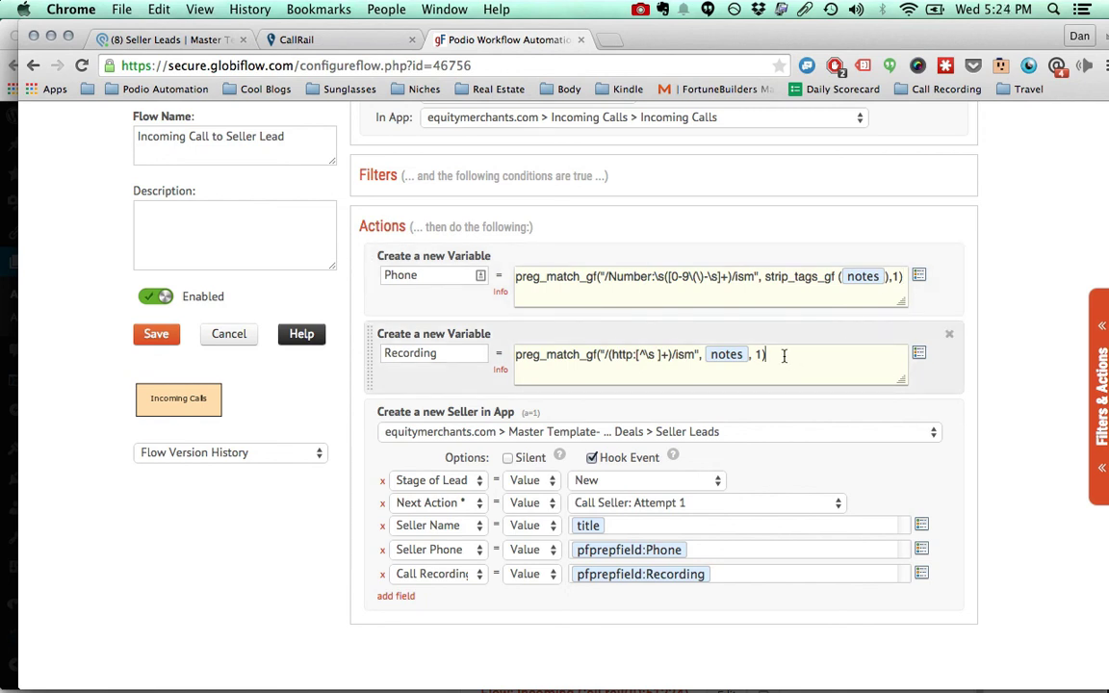
Step: Examine the Recording variable's preg_match_gf formula and compare it with the Phone variable's formula
drag(774, 356, 481, 356)
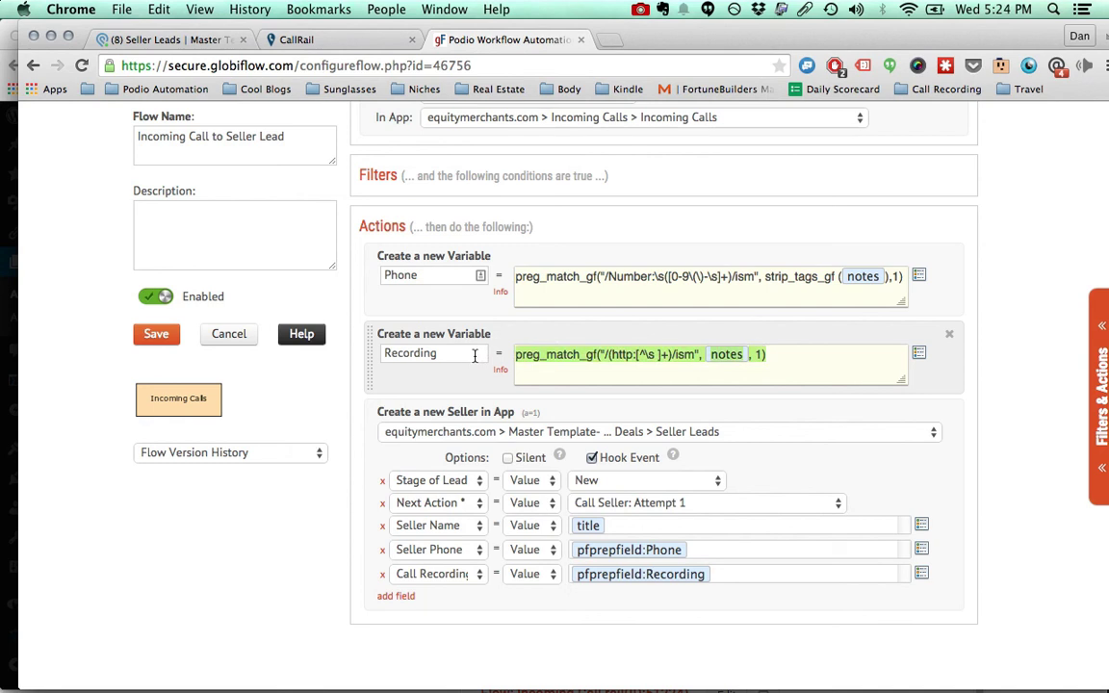
click(624, 362)
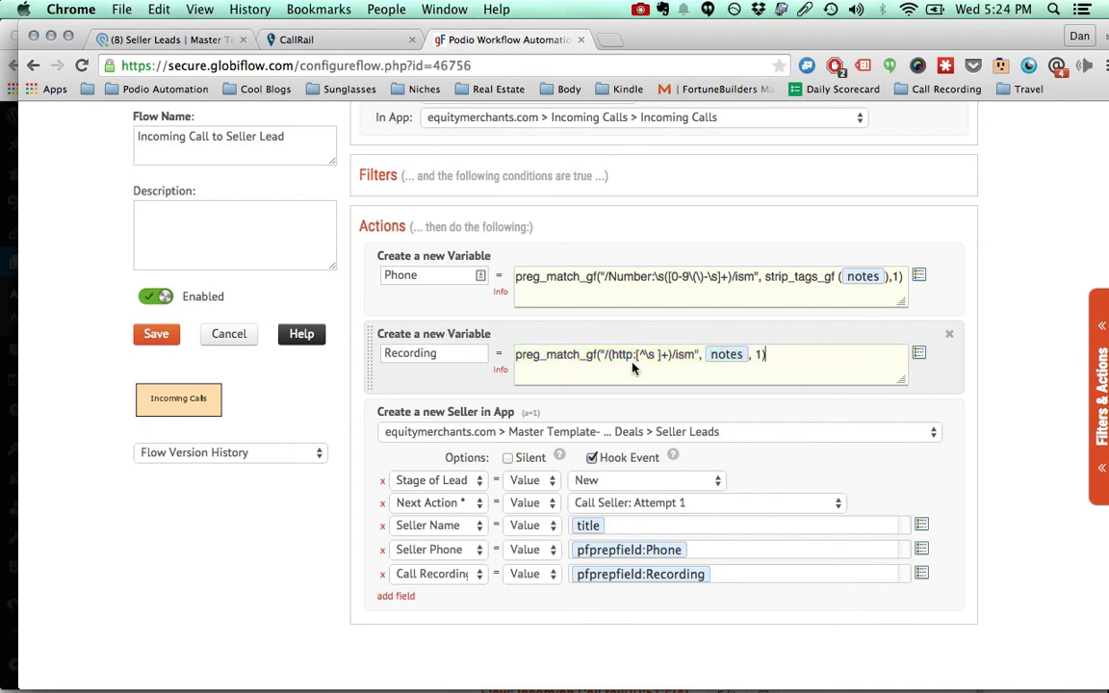
scroll(633, 366, down, 1)
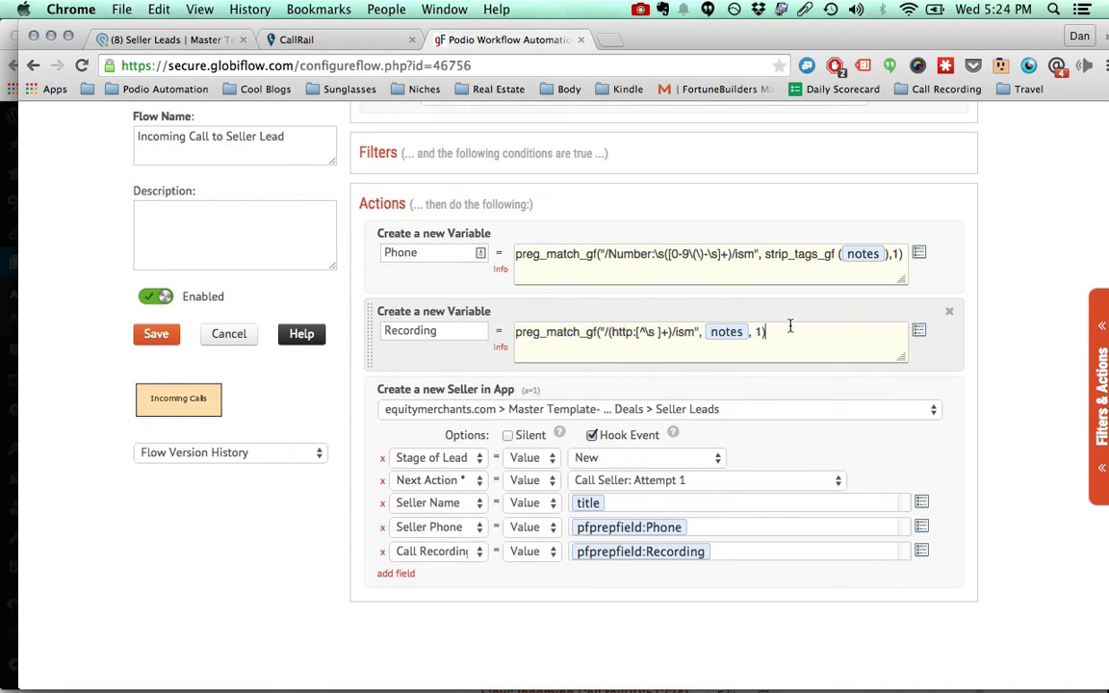
drag(793, 324, 640, 325)
click(571, 254)
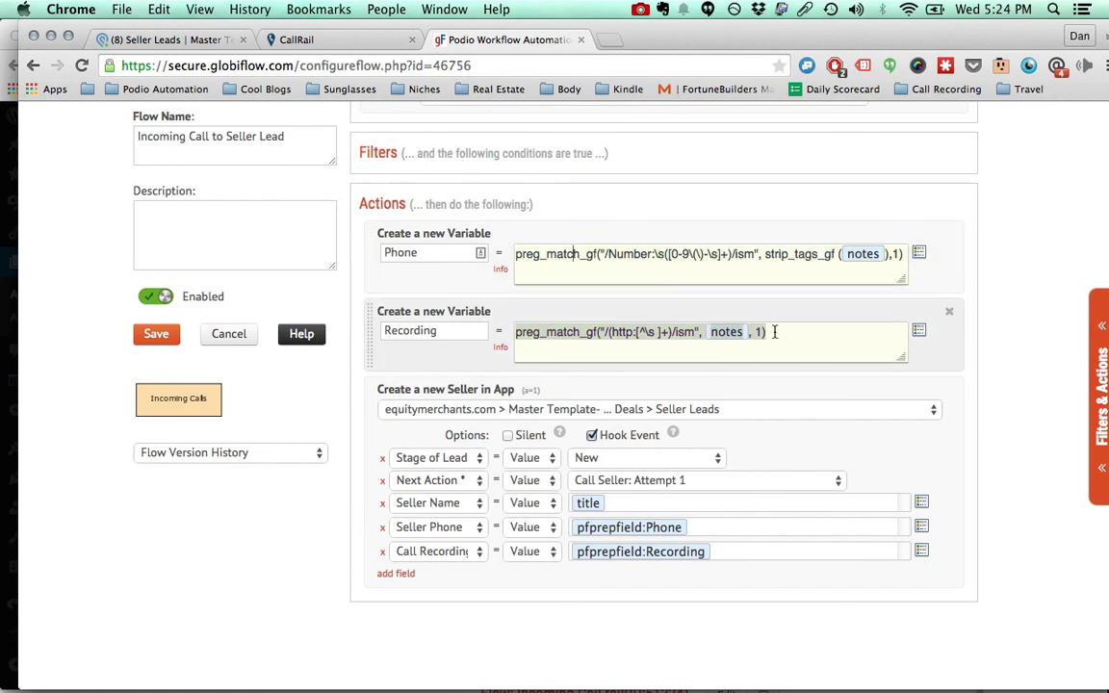
scroll(697, 298, up, 2)
scroll(693, 297, down, 4)
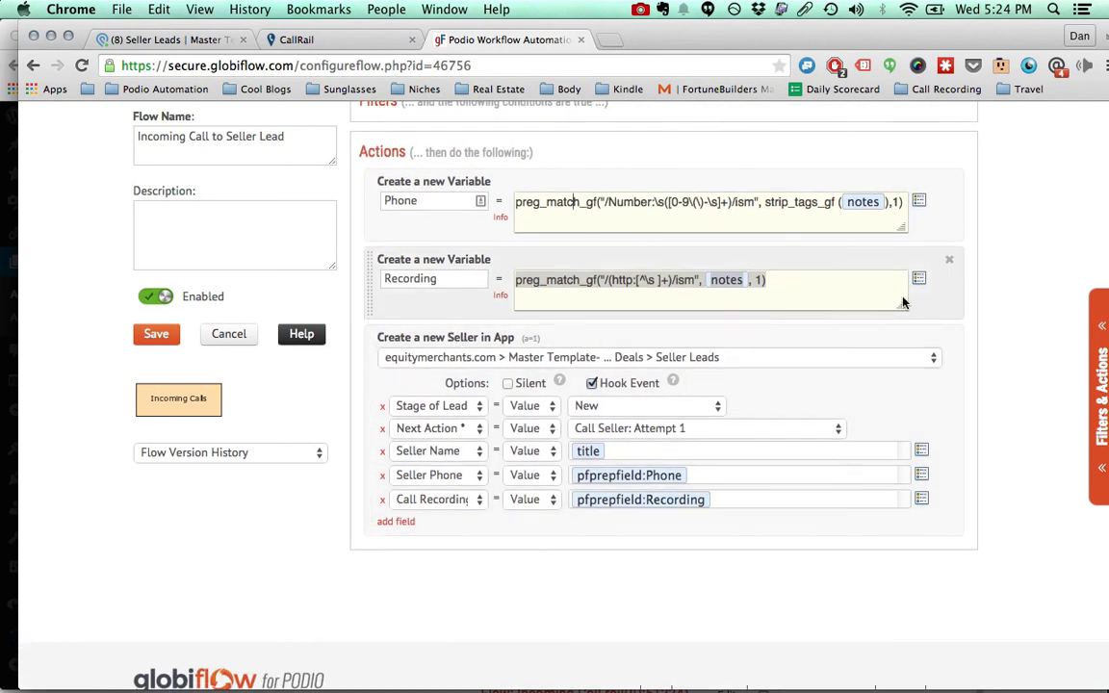
Step: Look through the available actions for Create Item and check the target app chosen in the Create a new Seller action
click(1098, 395)
scroll(972, 317, down, 2)
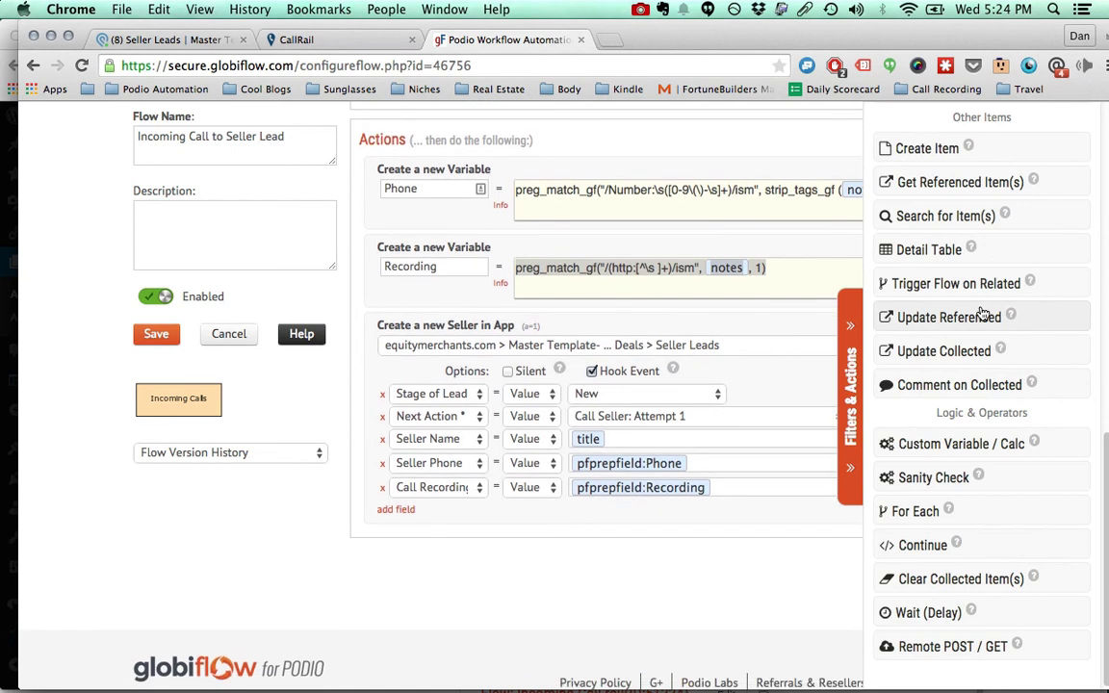
scroll(925, 385, up, 5)
scroll(953, 395, down, 2)
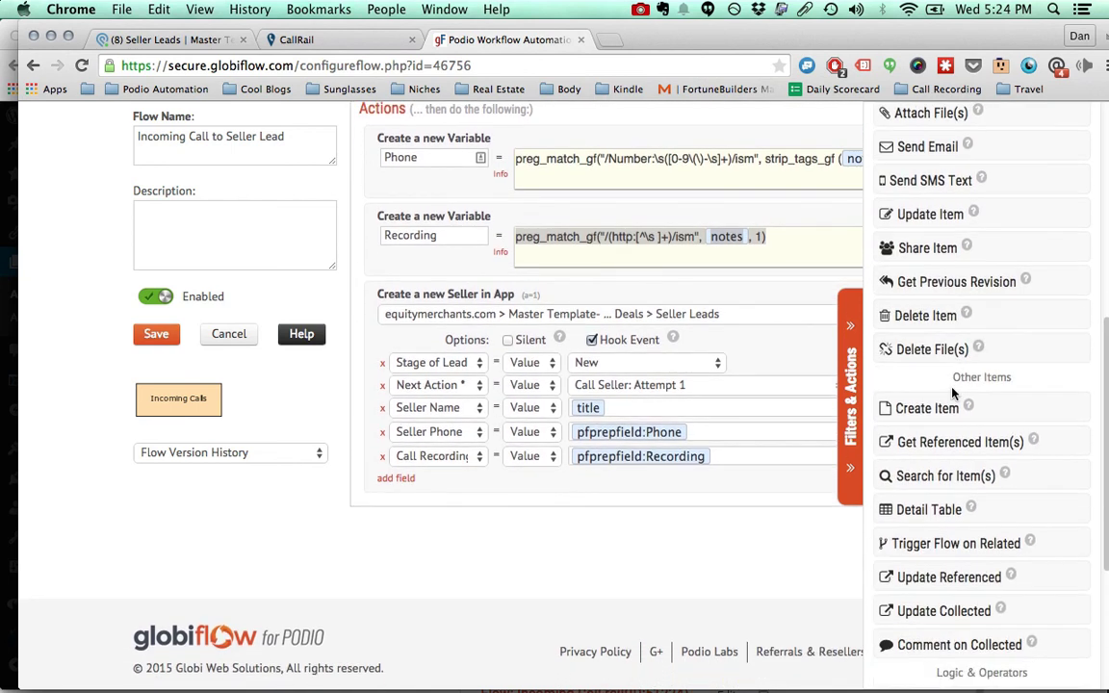
click(854, 338)
click(691, 316)
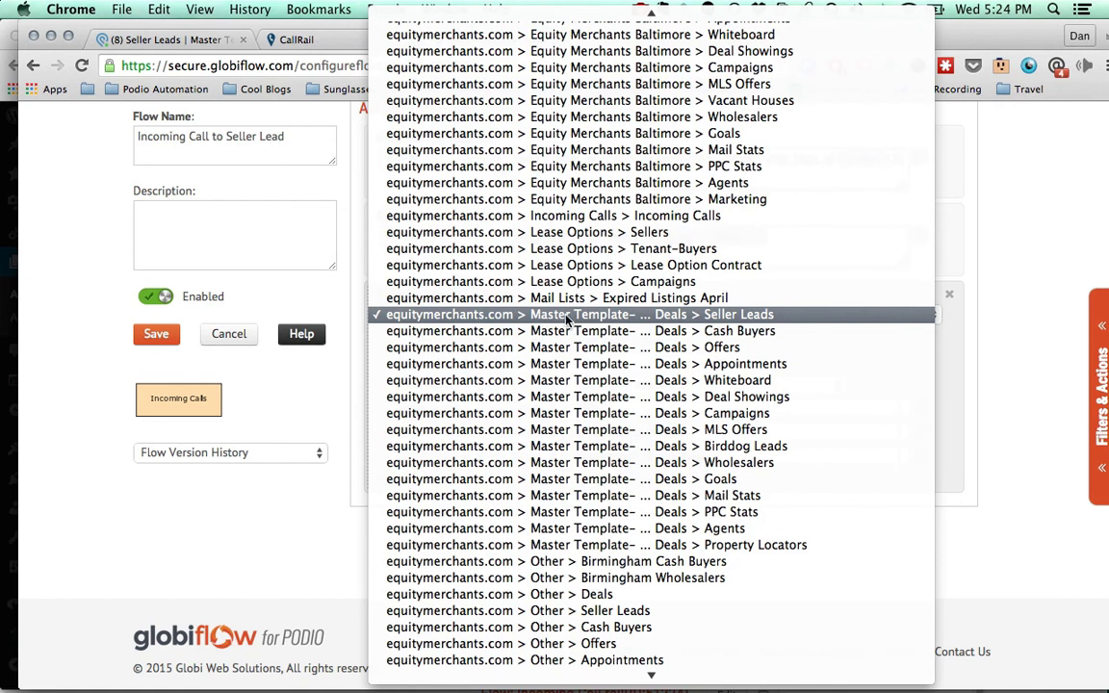
click(1038, 330)
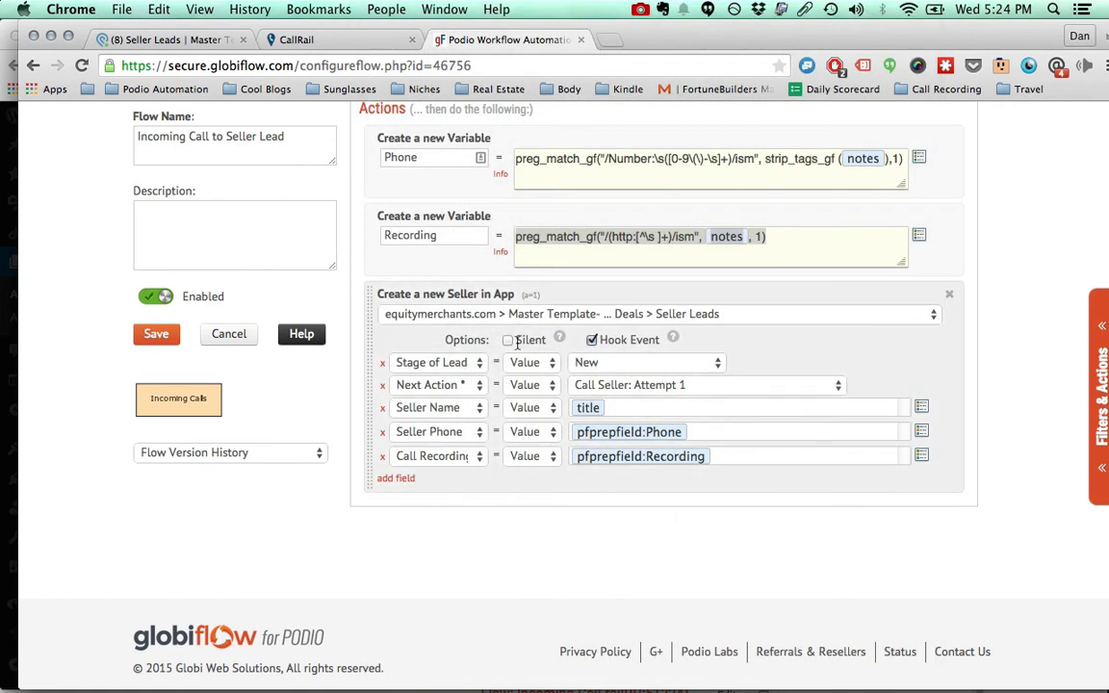
Step: Check the Stage of Lead and Next Action field settings in the Create a new Seller action
scroll(484, 317, down, 2)
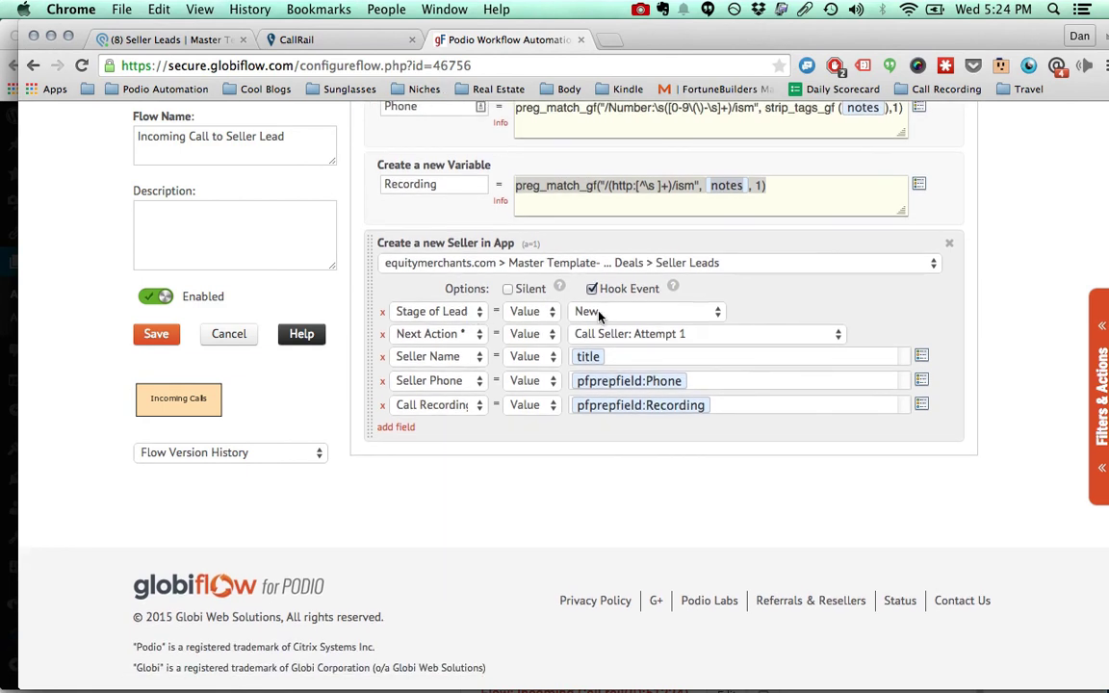
click(450, 336)
click(450, 336)
click(617, 337)
click(617, 334)
Step: Insert the (Call) Call token into the Seller Name value as a demonstration and remove the extra token again
click(636, 355)
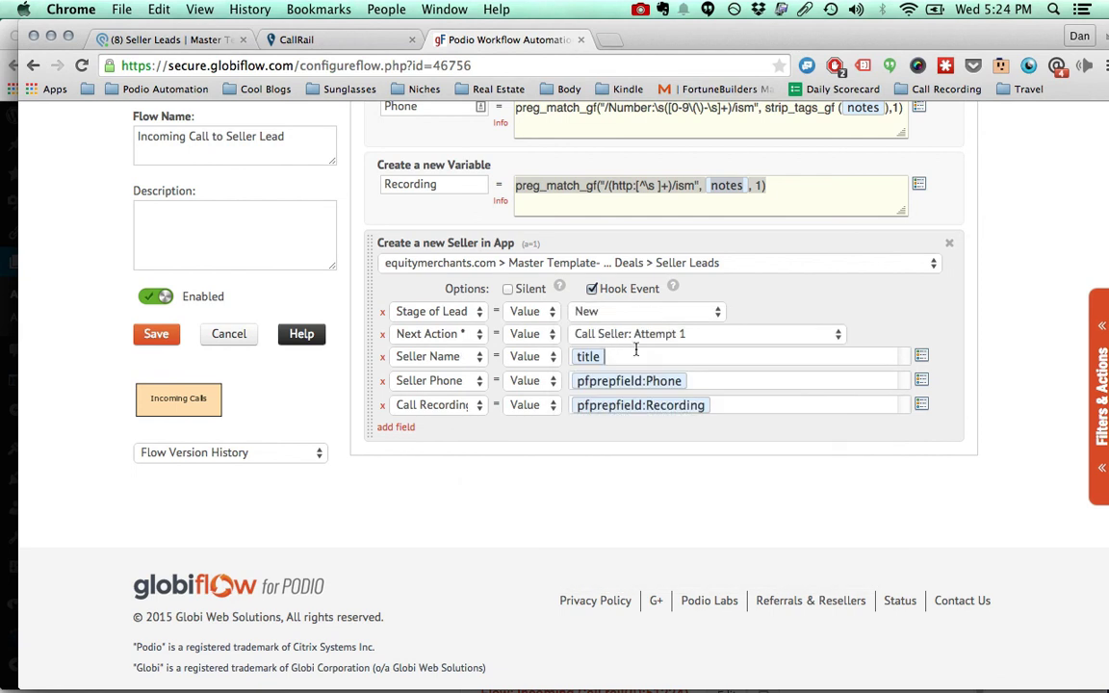
click(921, 356)
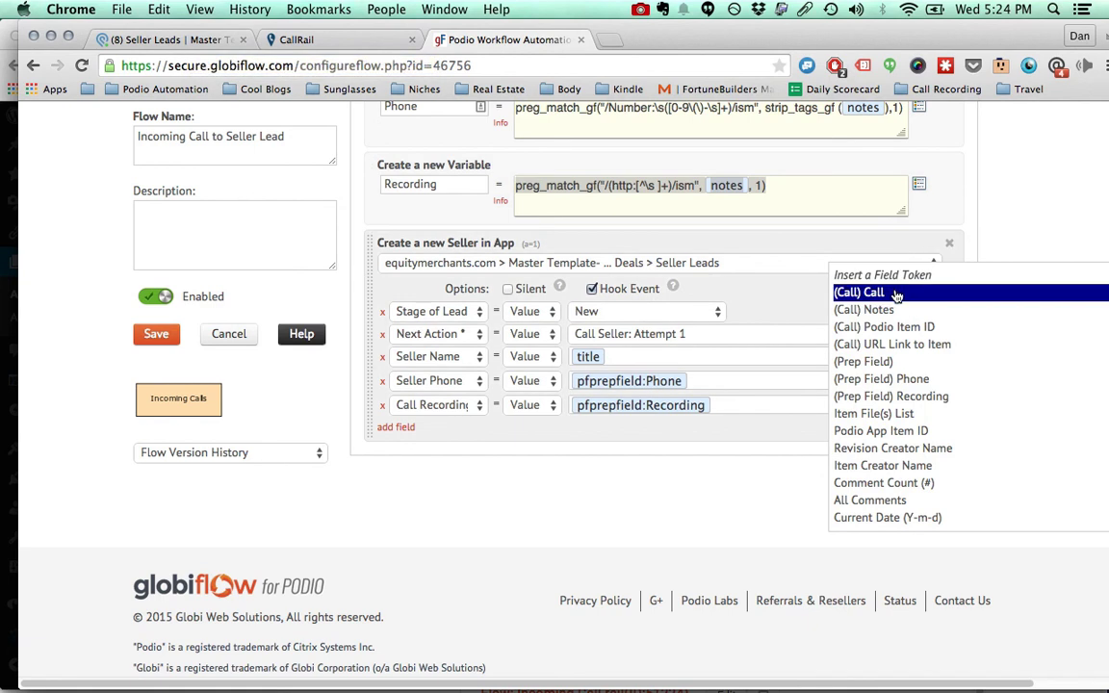
click(834, 292)
key(BackSpace)
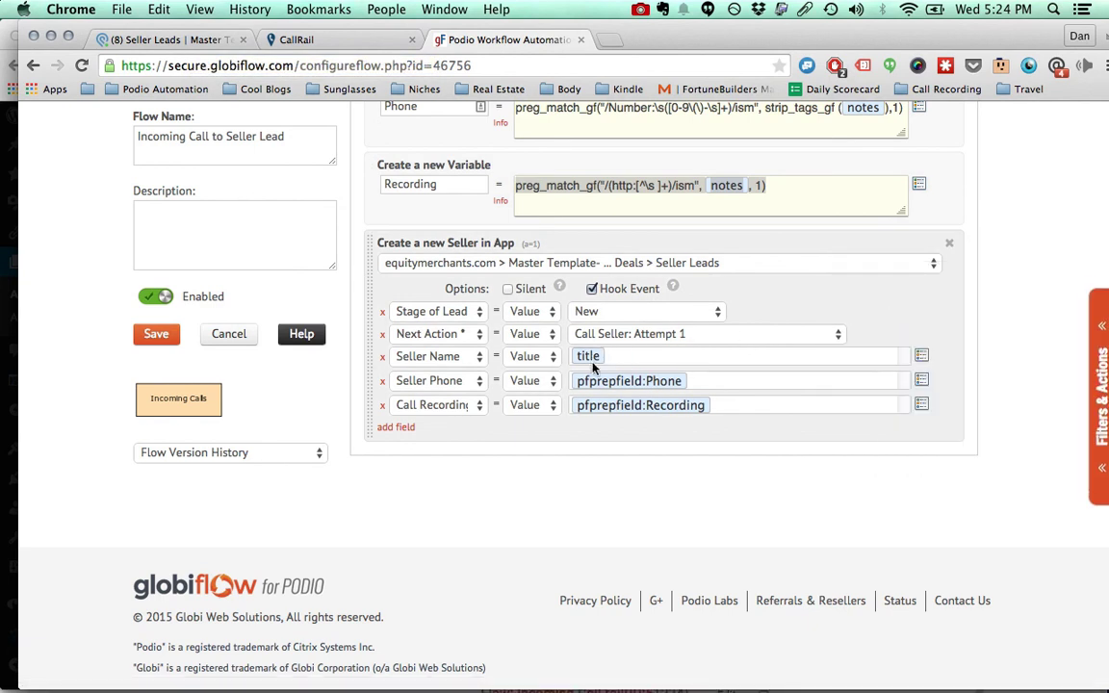
Step: Examine how the Seller Phone field uses the Phone variable and which field tokens are available for it
click(703, 385)
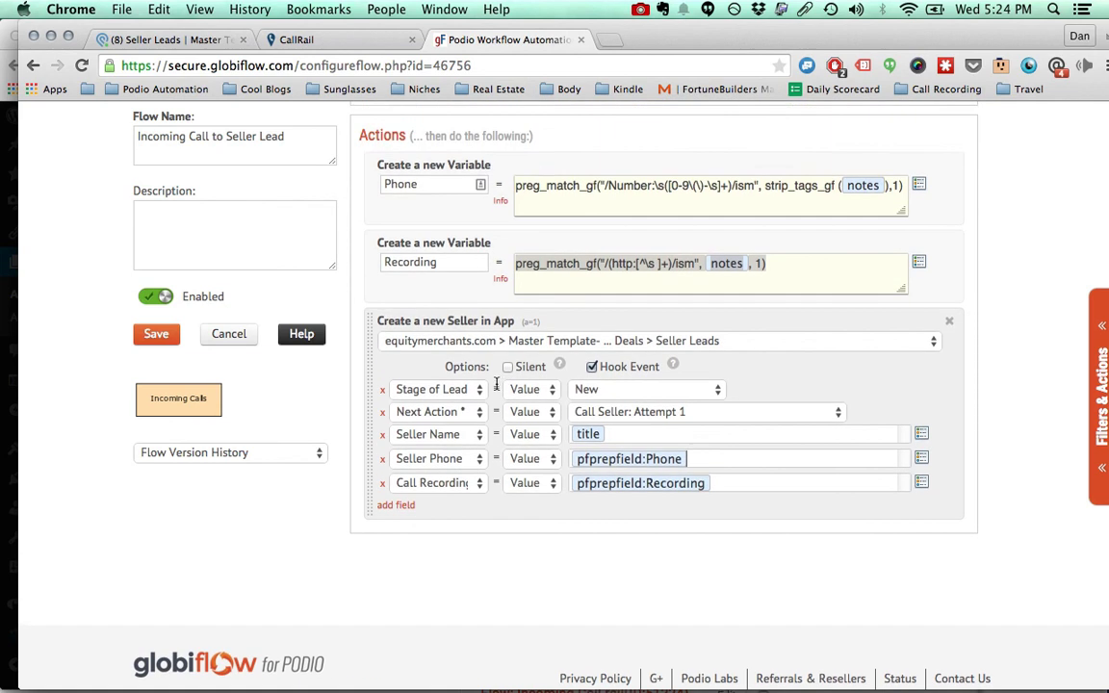
scroll(487, 385, up, 2)
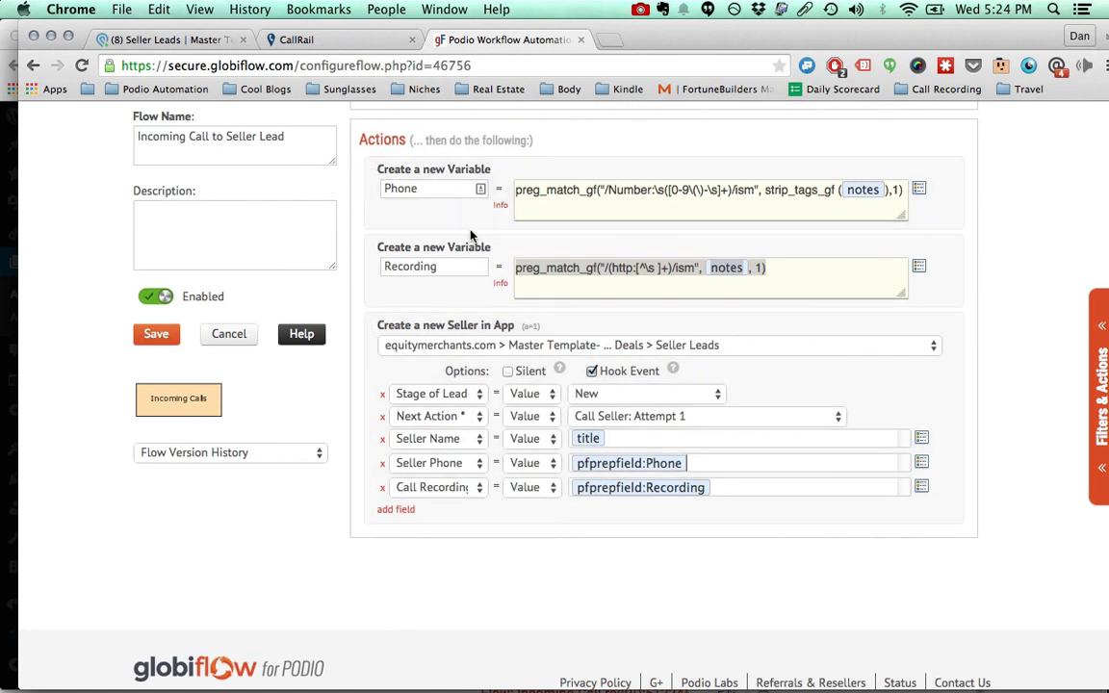
scroll(664, 392, down, 2)
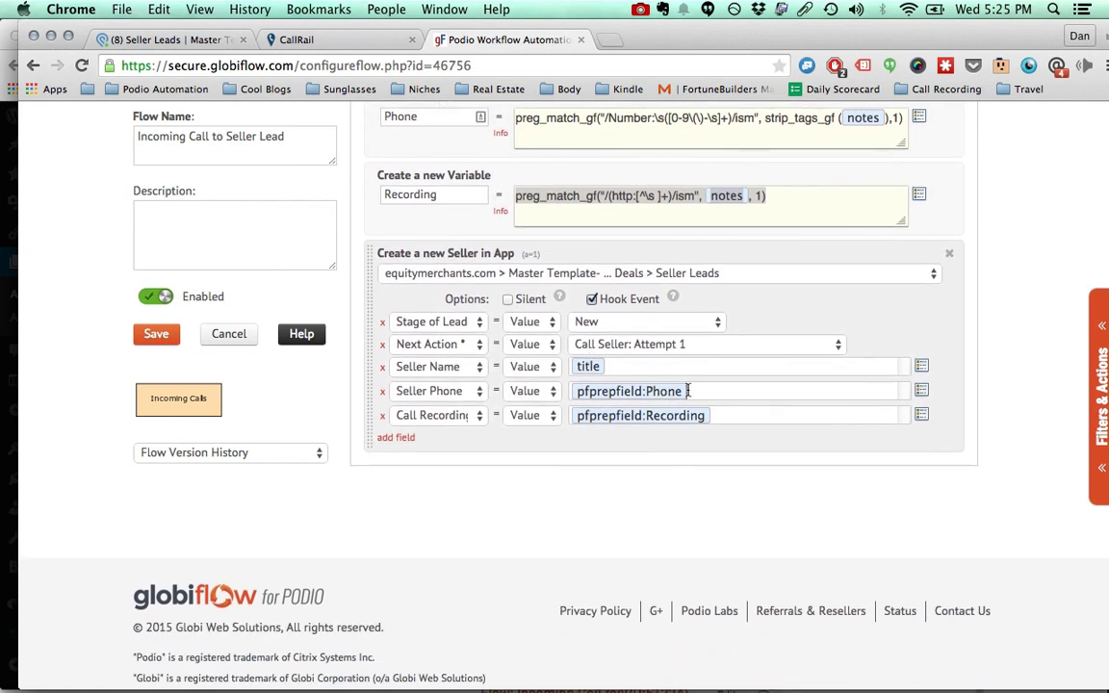
click(680, 391)
scroll(679, 391, up, 2)
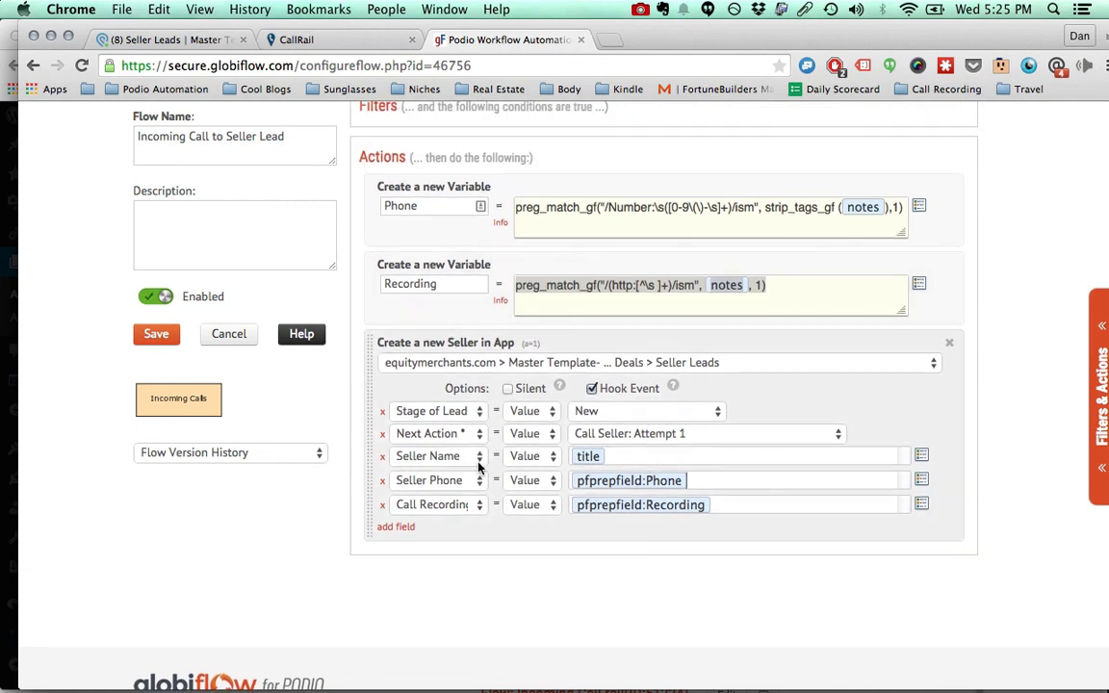
scroll(440, 486, down, 2)
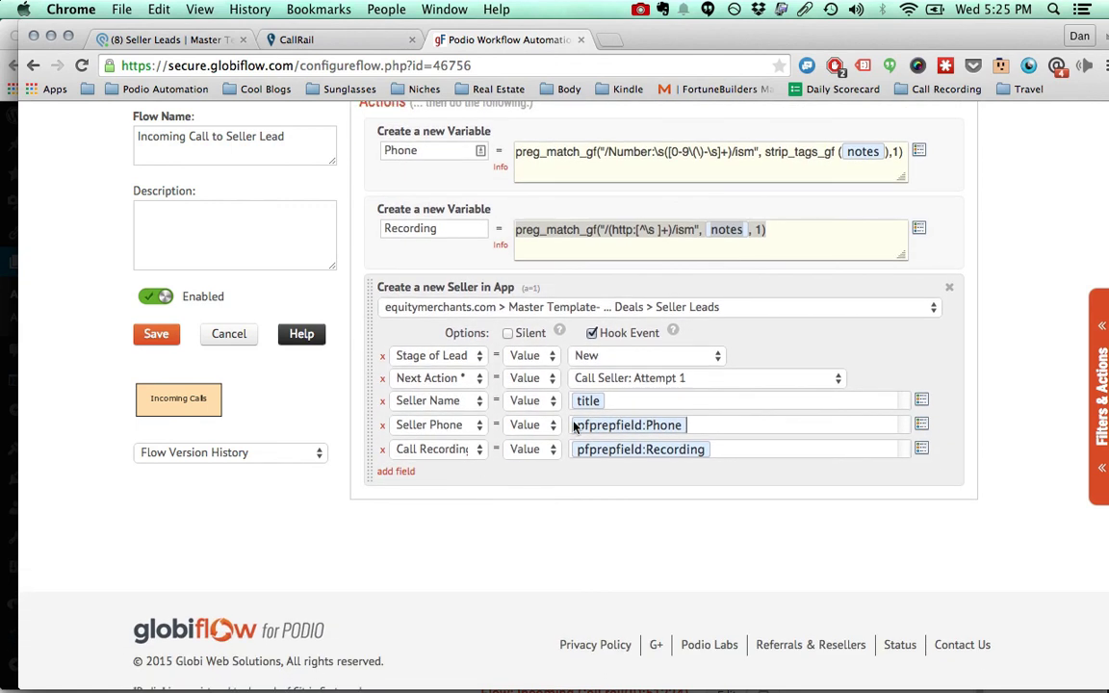
click(921, 425)
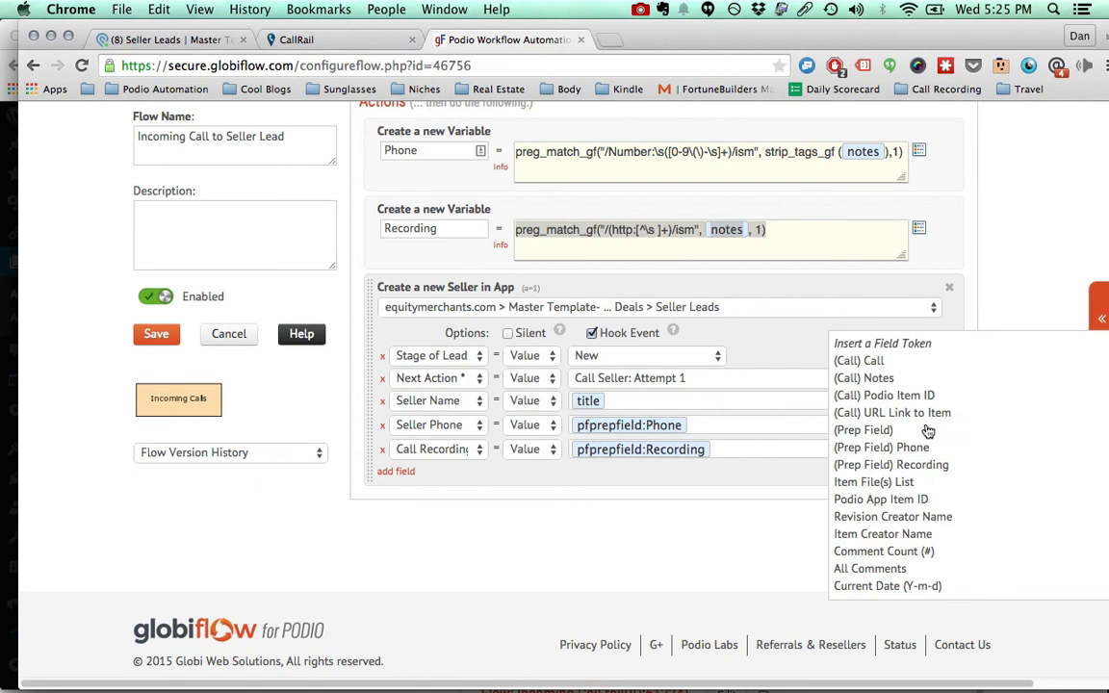
scroll(929, 429, down, 3)
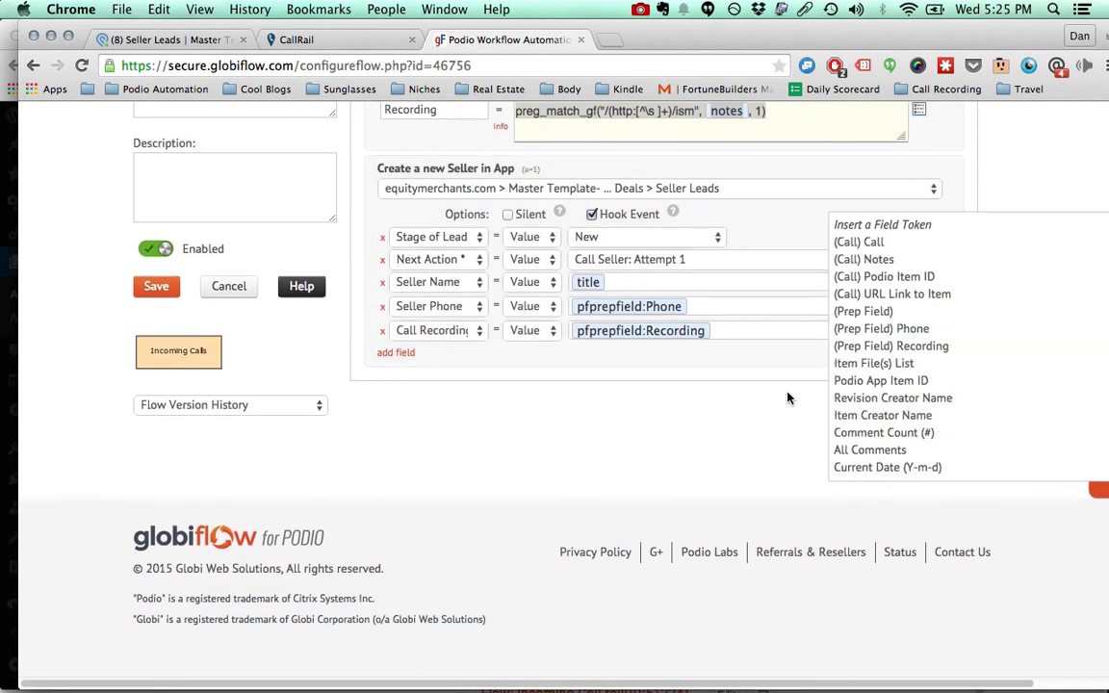
scroll(657, 403, up, 5)
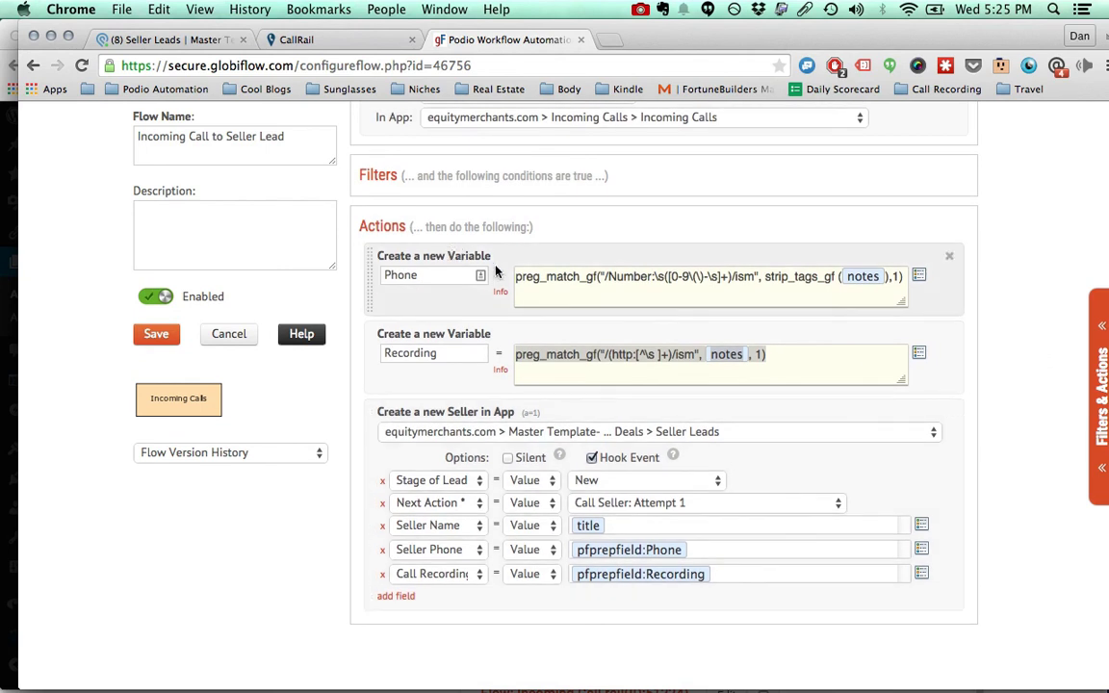
Step: Check that the Recording variable is mapped to the Call Recording/Call Back field of the new seller lead
scroll(494, 271, down, 3)
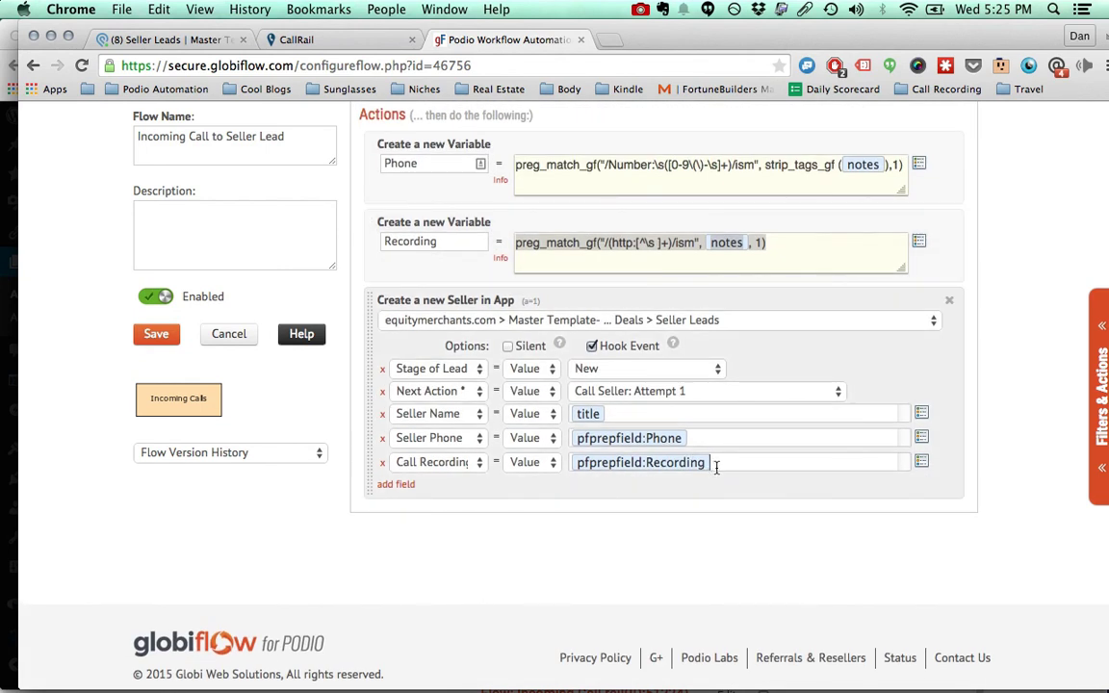
mouse_move(922, 462)
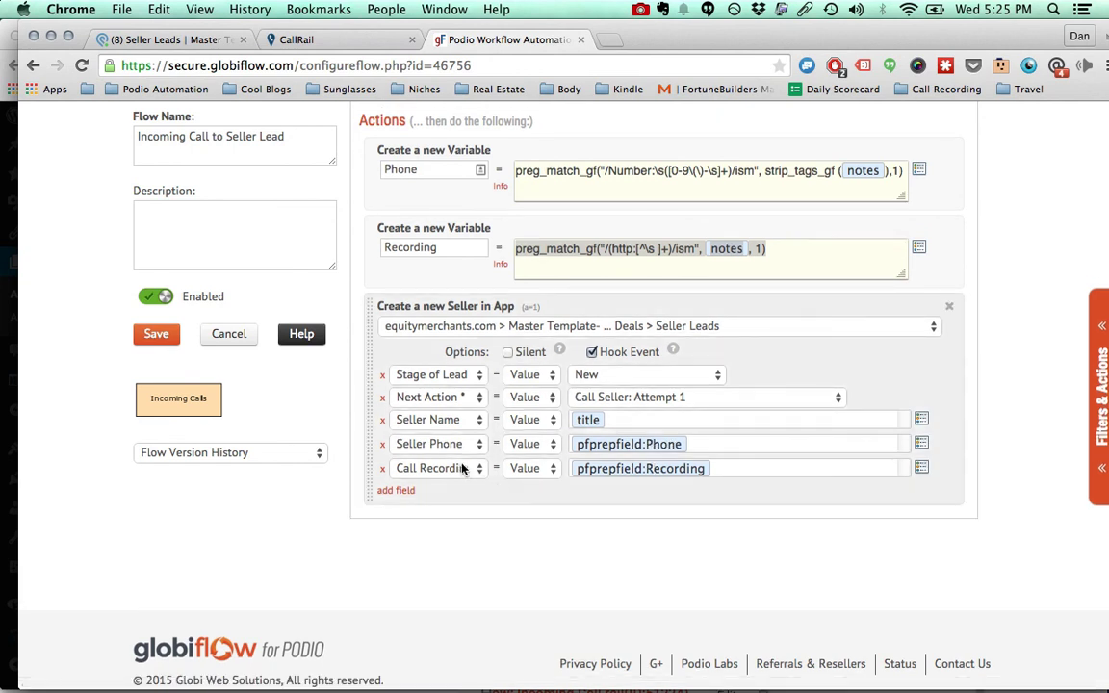
click(465, 469)
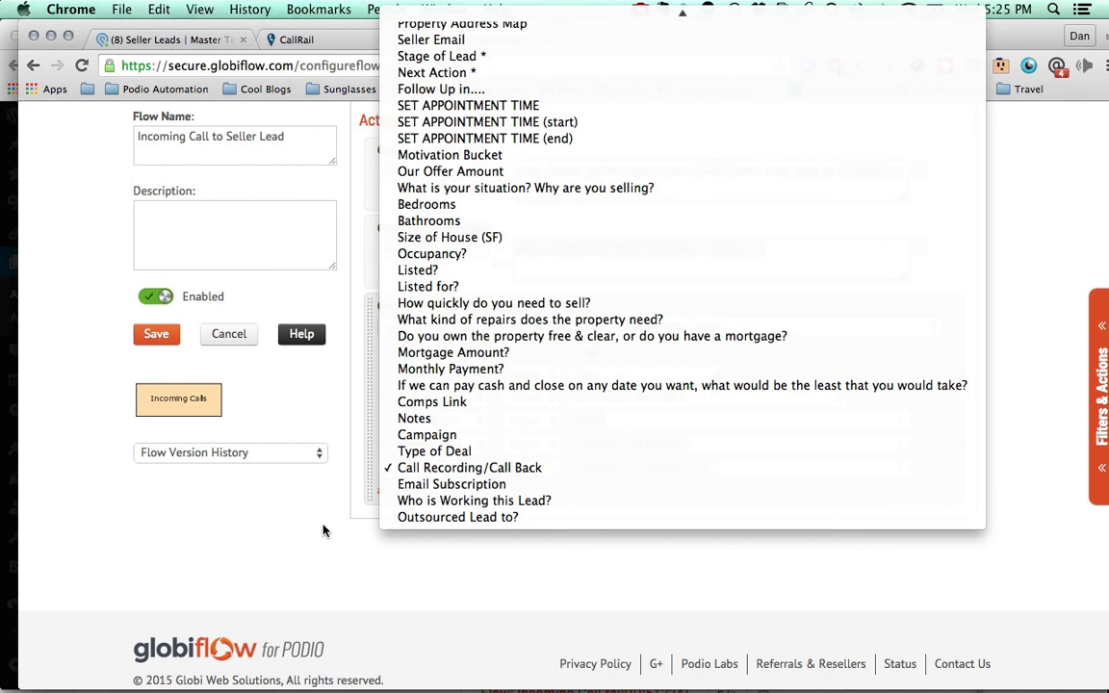
click(566, 469)
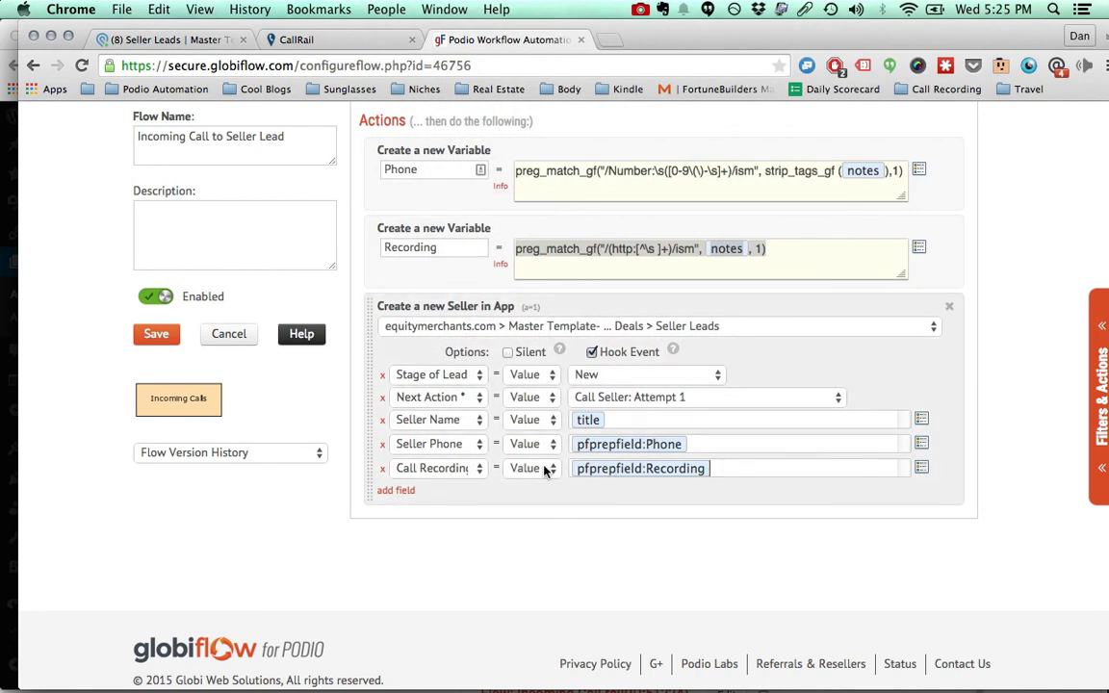
click(471, 469)
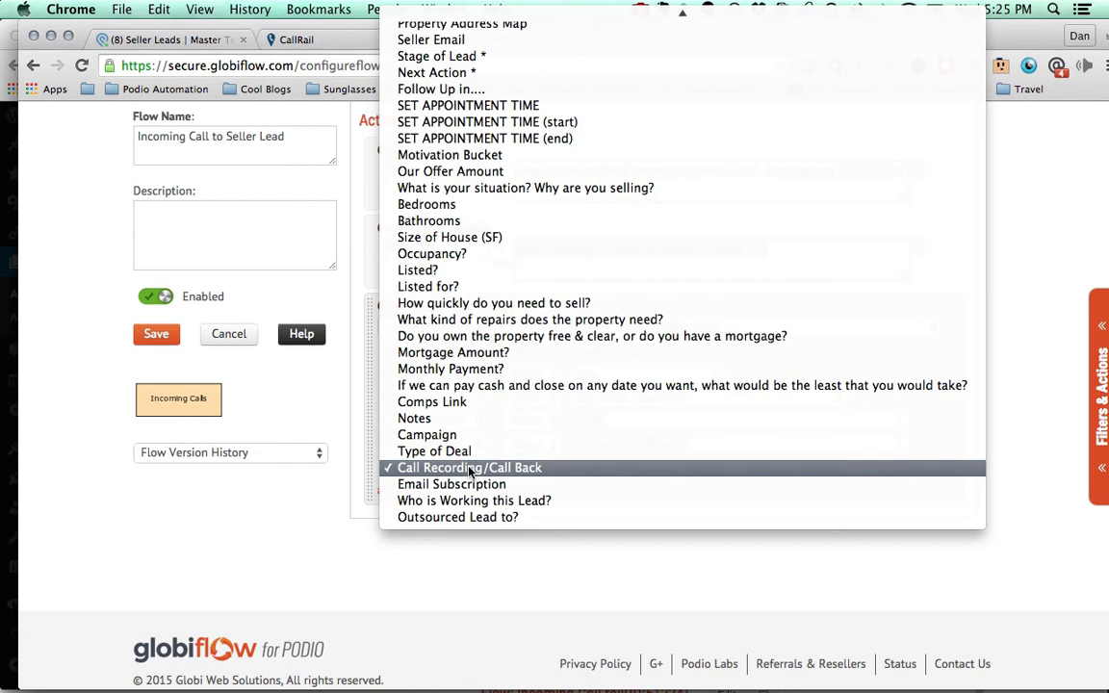
click(481, 587)
click(435, 472)
click(486, 558)
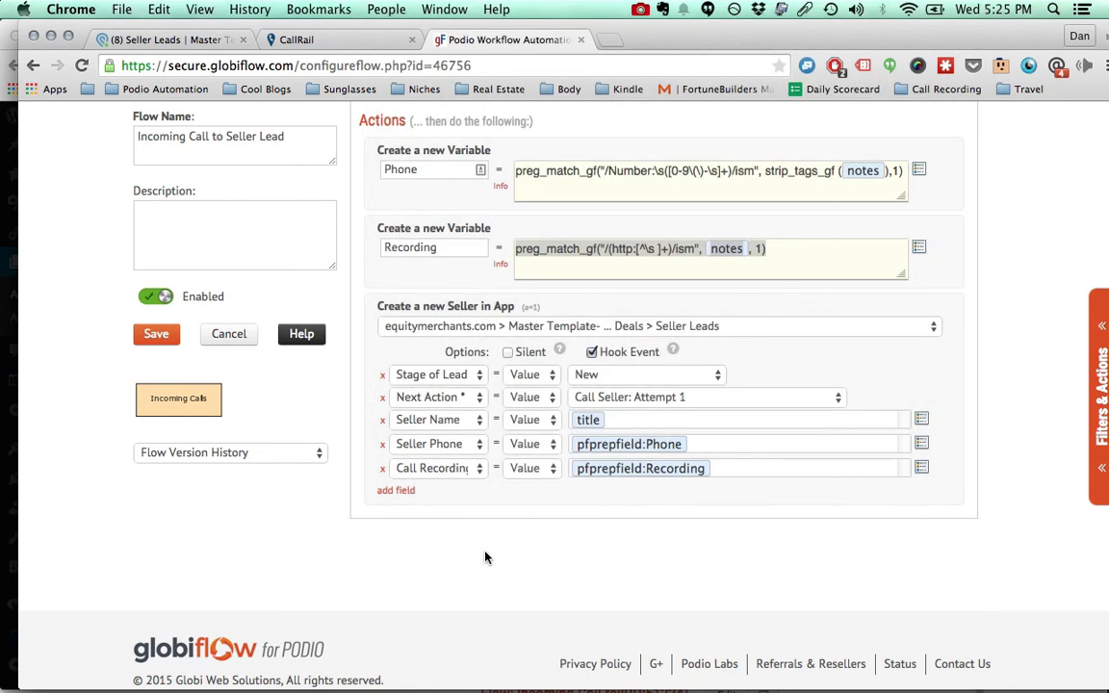
Step: Save the Incoming Call to Seller Lead flow and switch to Podio's Seller Leads page
scroll(486, 558, up, 1)
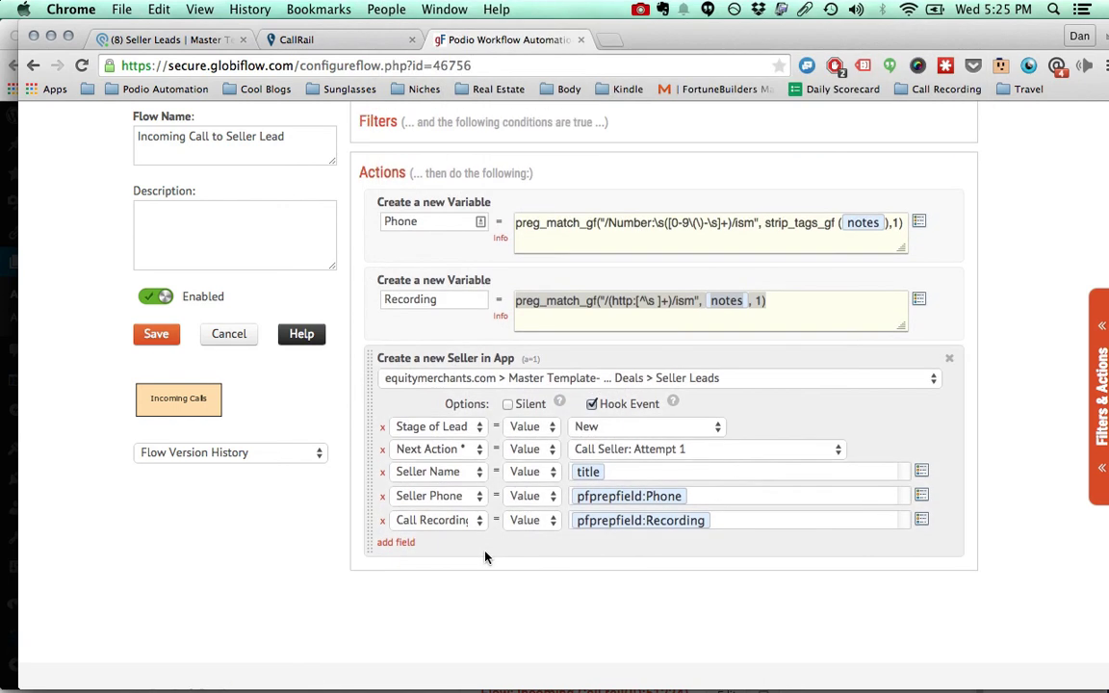
click(158, 336)
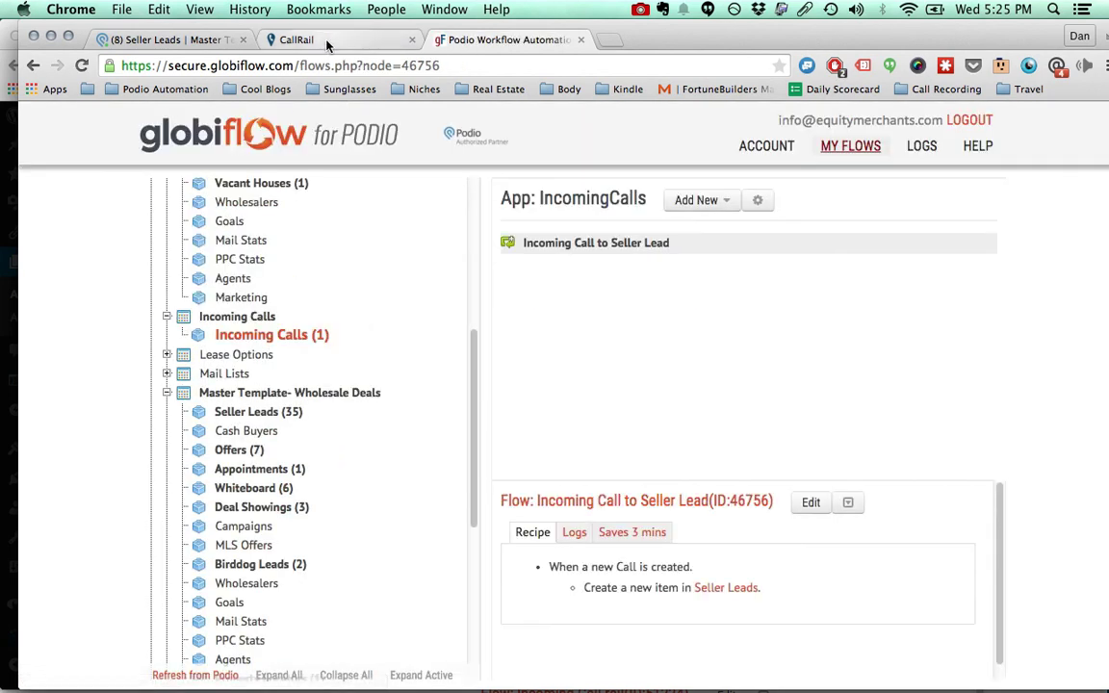
click(177, 39)
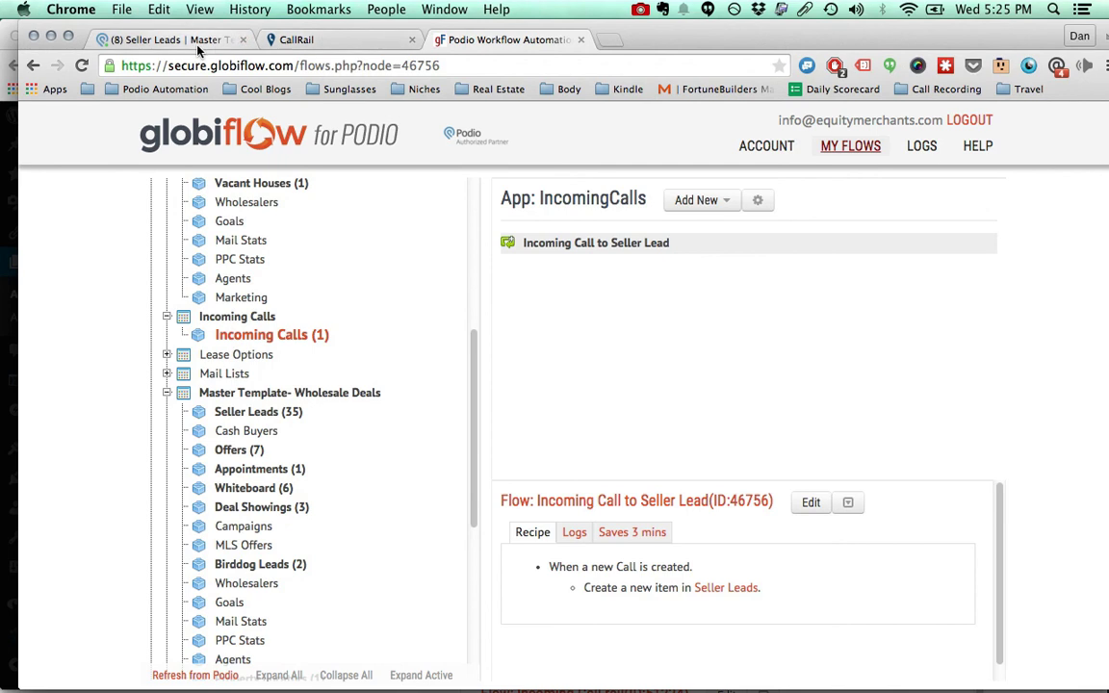